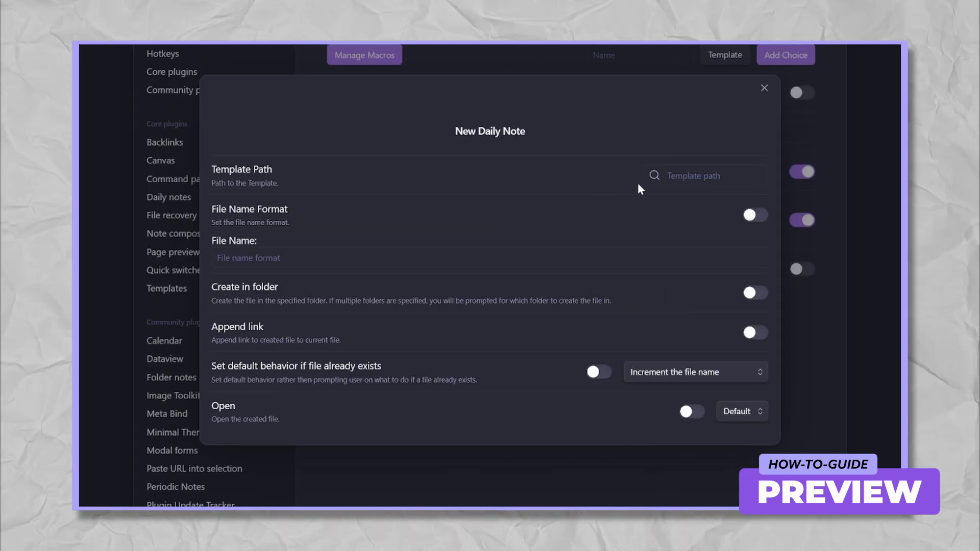
# Step: Search for "modal" as the Template Path of the New Daily Note choice
pyautogui.click(651, 179)
pyautogui.write('modal')
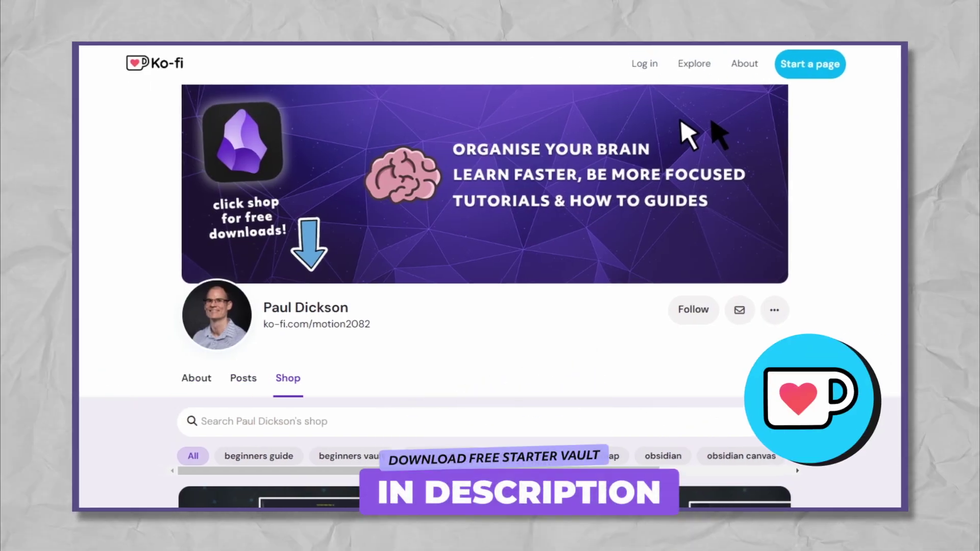
# Step: Browse the Obsidian downloads in the Ko-fi shop and open the free version of the Obsidian Starter Vault
pyautogui.scroll(-7, 489, 275)
pyautogui.scroll(-3, 490, 286)
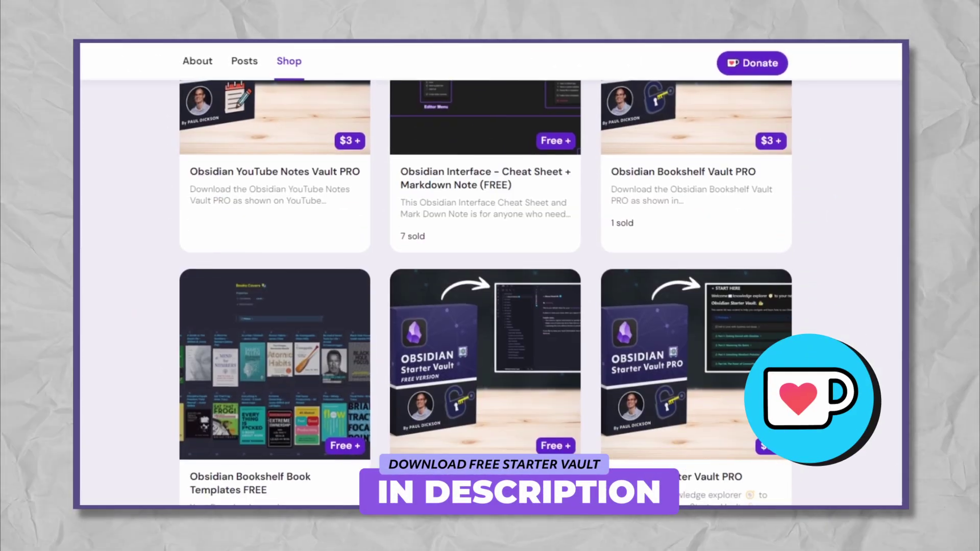
pyautogui.click(487, 488)
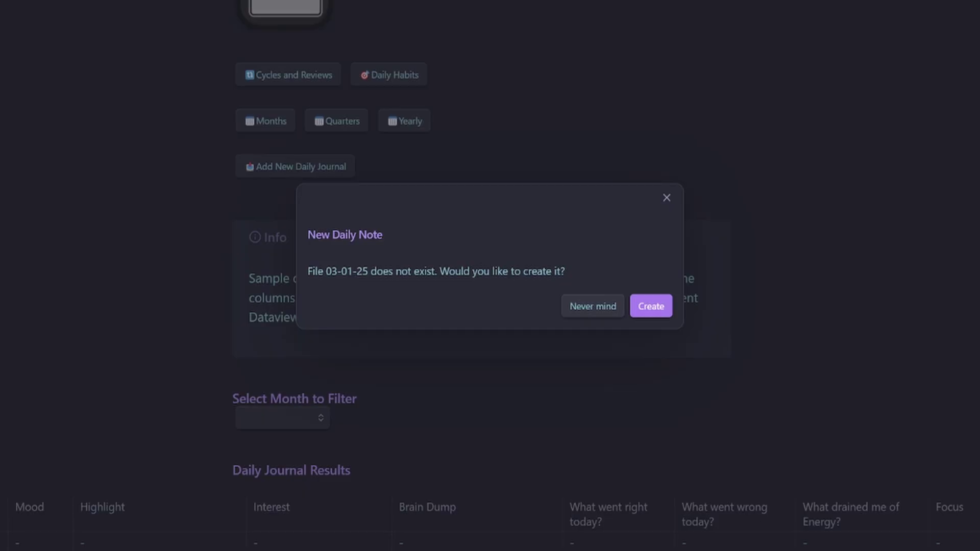
# Step: Create the daily note 03-01-25 and look through its habit tracker, journal fields and reflection prompts
pyautogui.press('Return')
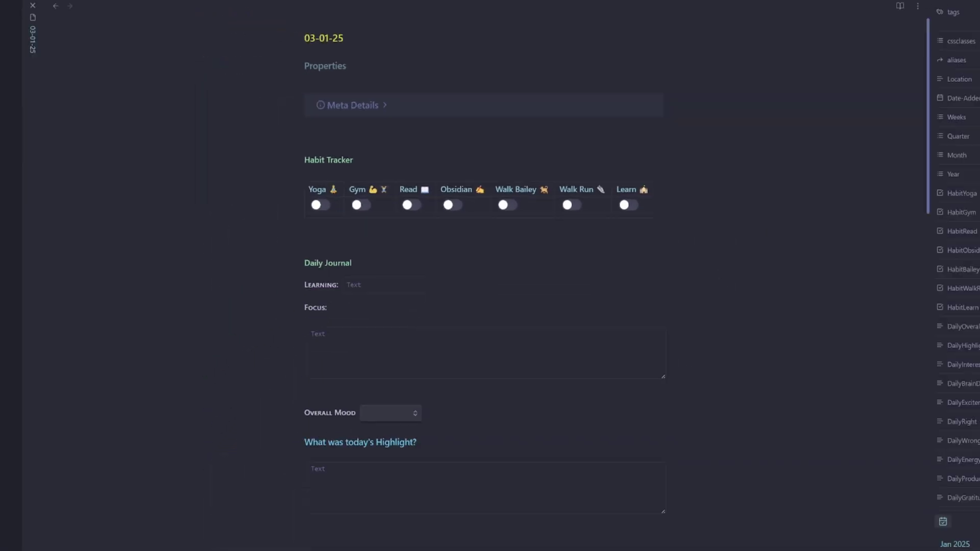
pyautogui.scroll(-8, 485, 281)
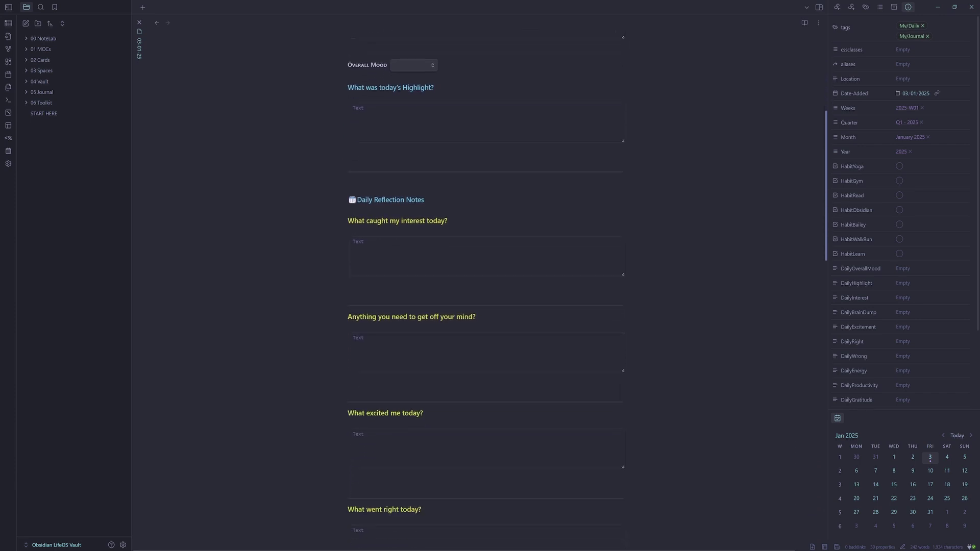
pyautogui.scroll(-3, 485, 281)
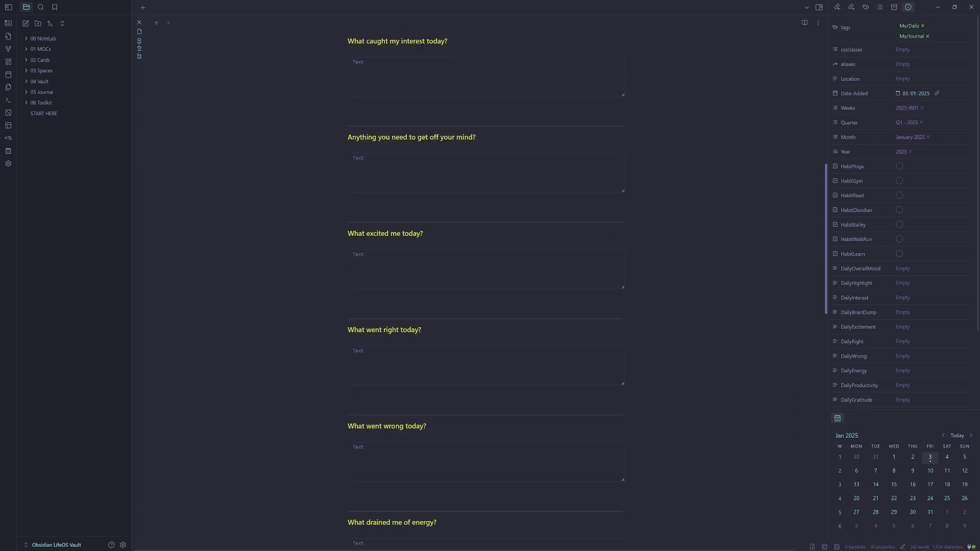
pyautogui.click(353, 158)
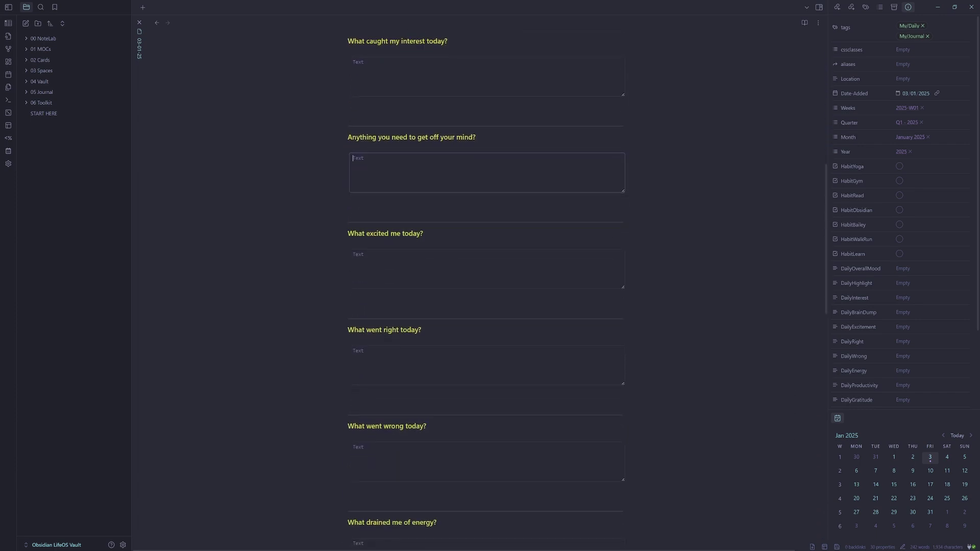
pyautogui.click(353, 62)
pyautogui.click(353, 158)
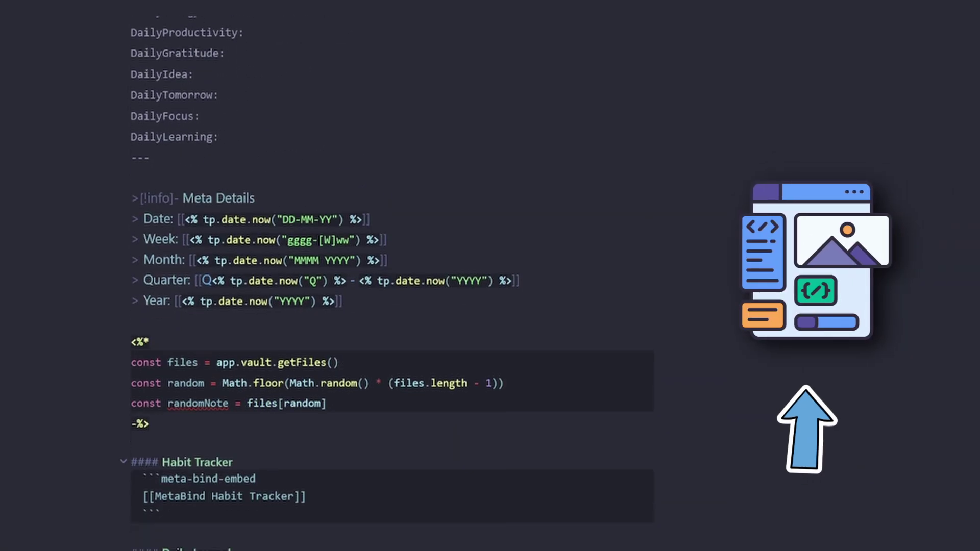
# Step: Examine the daily journal template's source code, including the Habit Tracker embed and the Daily Journal input fields
pyautogui.scroll(-3, 392, 284)
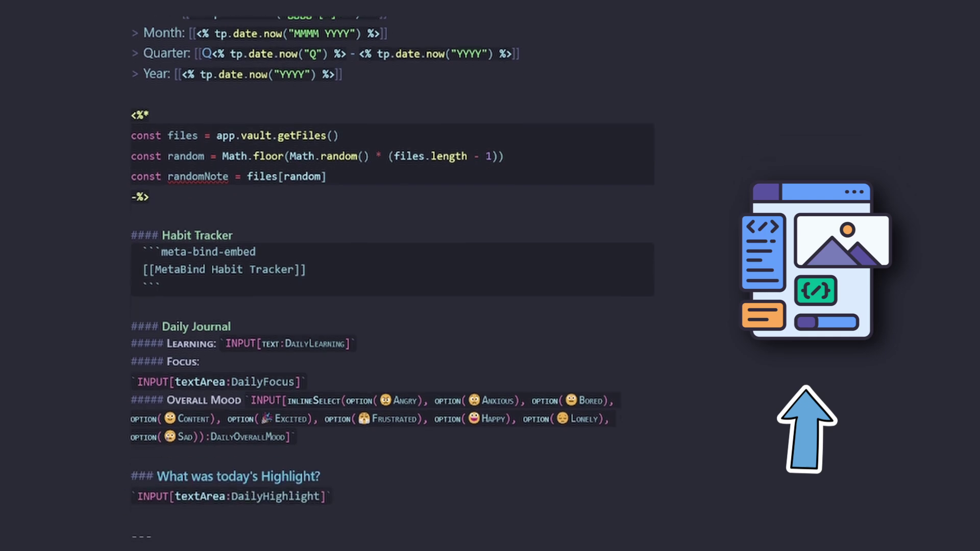
pyautogui.moveTo(231, 251); pyautogui.dragTo(131, 251)
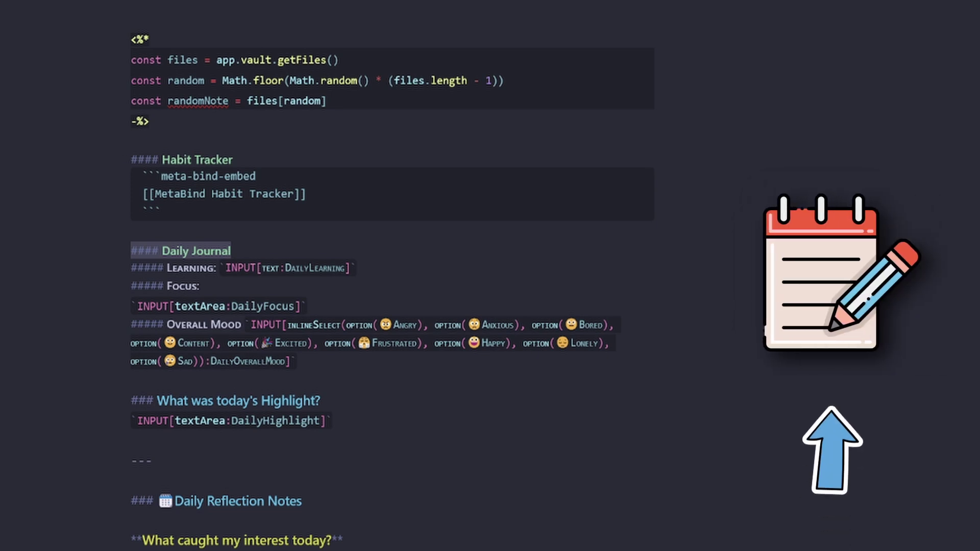
pyautogui.doubleClick(190, 268)
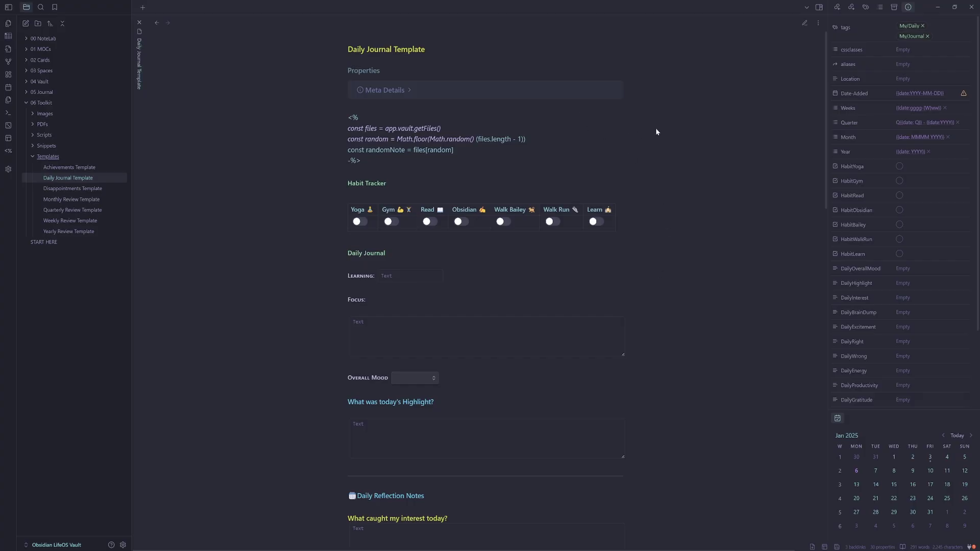
# Step: Create the daily note 06-01-25 from the January 2025 calendar and check its Meta Details
pyautogui.click(856, 471)
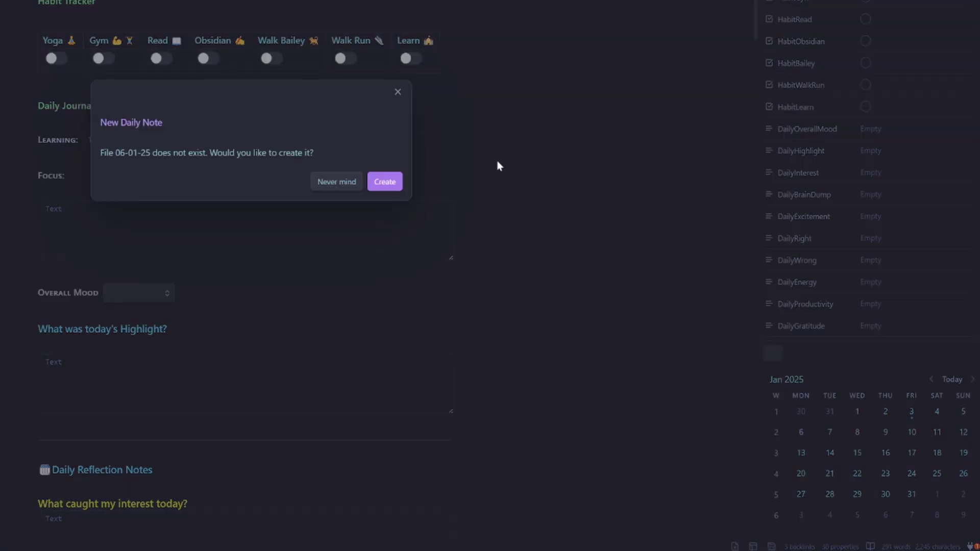
pyautogui.click(384, 183)
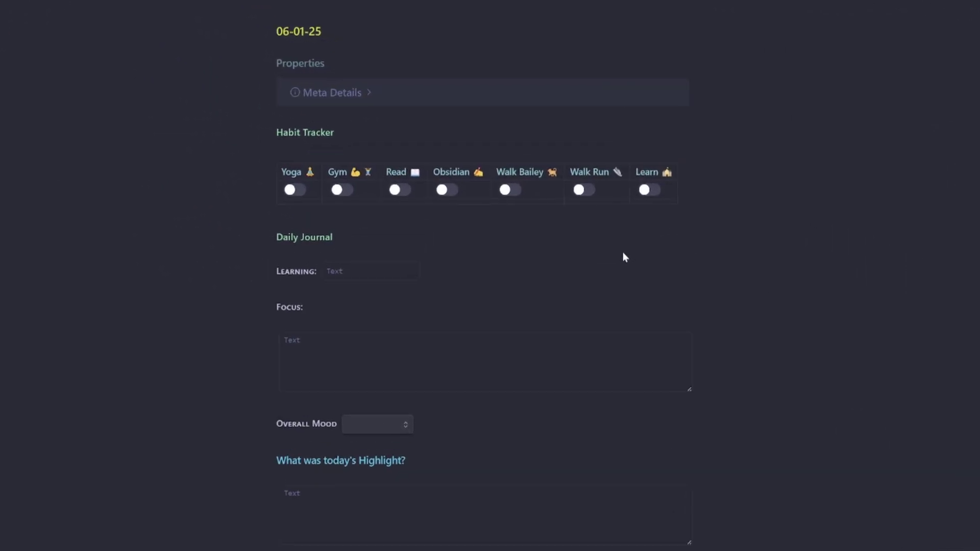
pyautogui.click(347, 95)
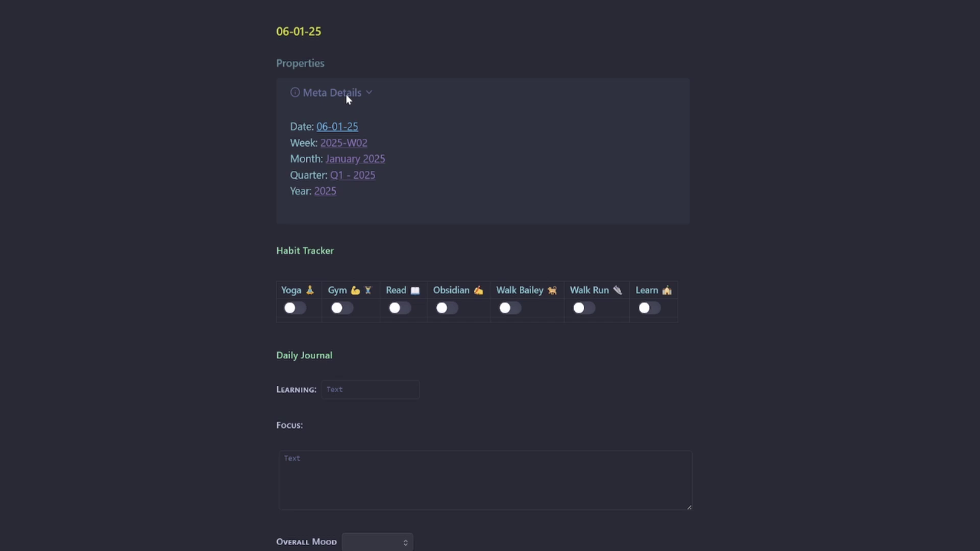
pyautogui.click(347, 96)
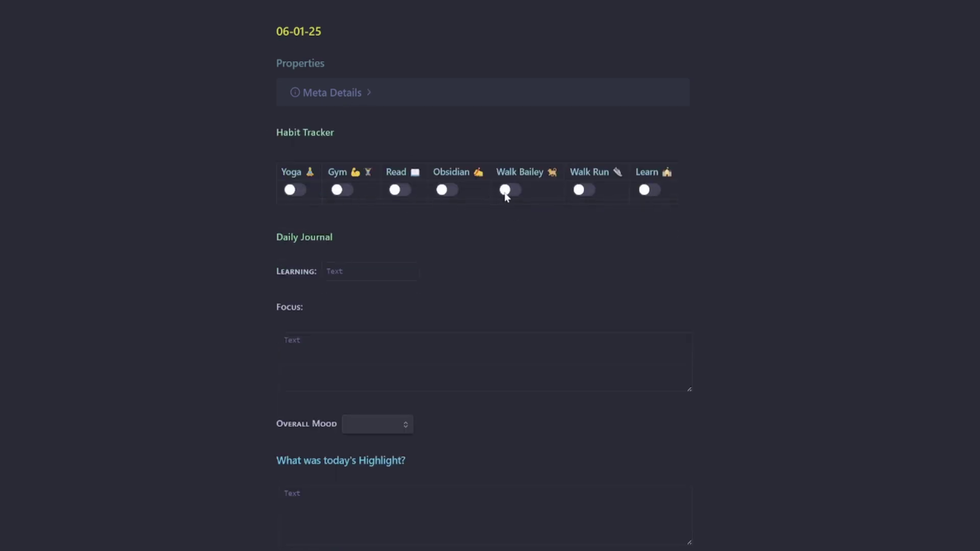
# Step: Switch on the Walk Bailey, Read and Yoga habits in the note's Habit Tracker
pyautogui.click(506, 191)
pyautogui.click(403, 191)
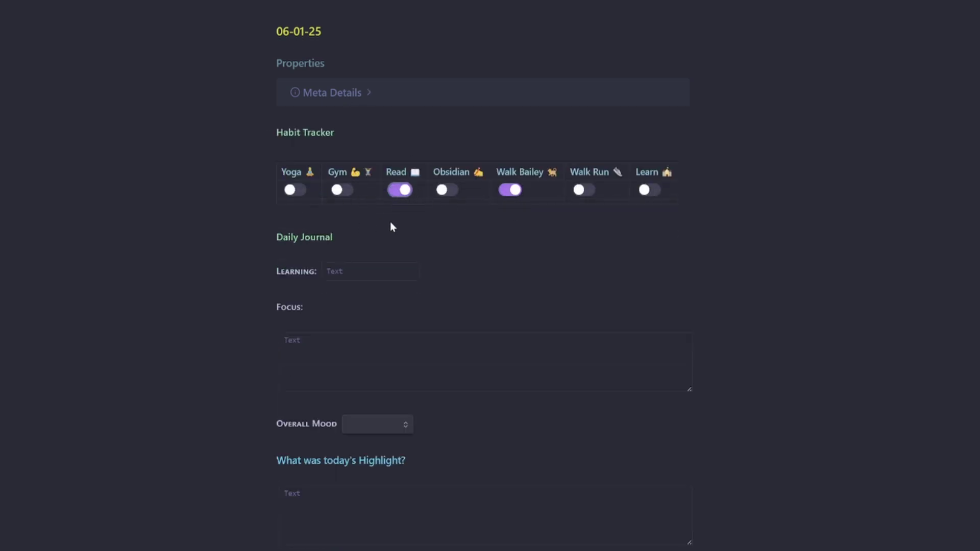
pyautogui.click(295, 190)
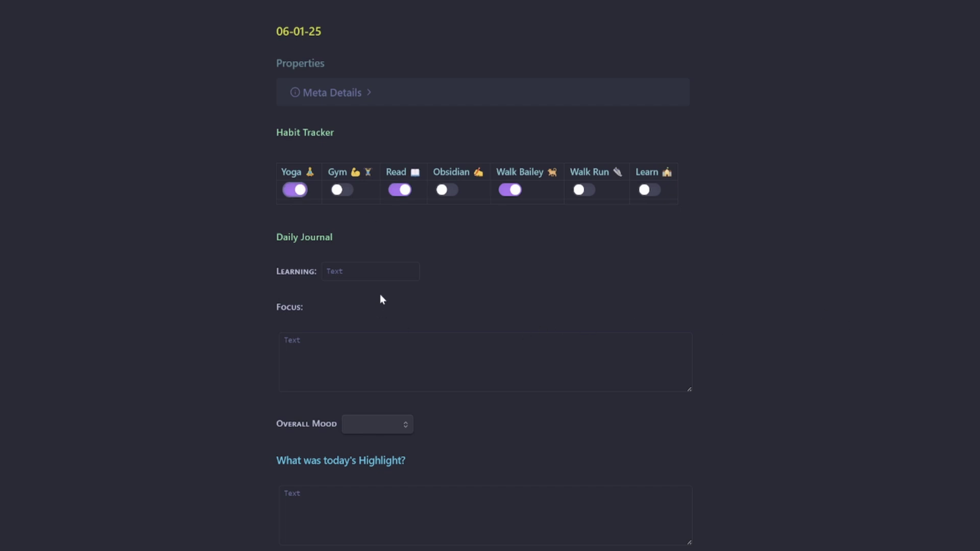
# Step: Go through the Learning and Focus fields of the Daily Journal section and set Overall Mood to Excited
pyautogui.click(358, 272)
pyautogui.click(357, 352)
pyautogui.scroll(-4, 377, 353)
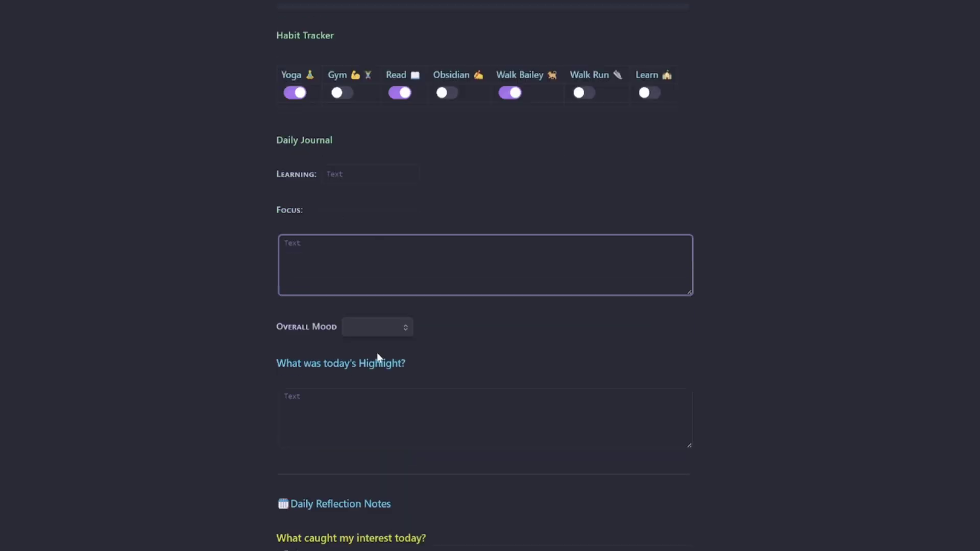
pyautogui.click(379, 240)
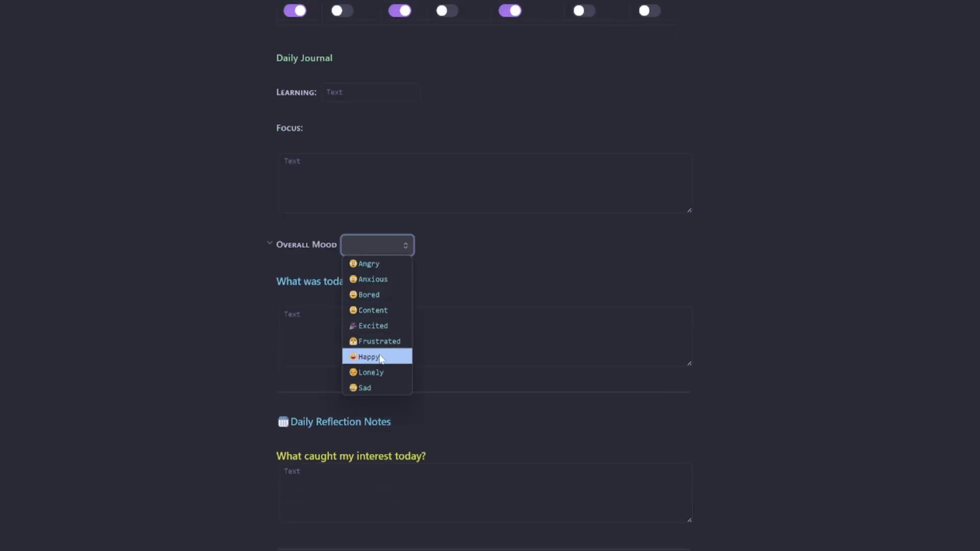
pyautogui.click(386, 325)
pyautogui.scroll(-2, 386, 326)
# Step: Examine the journal's text prompts, from today's highlight through to "What did I learn and work on?"
pyautogui.click(357, 209)
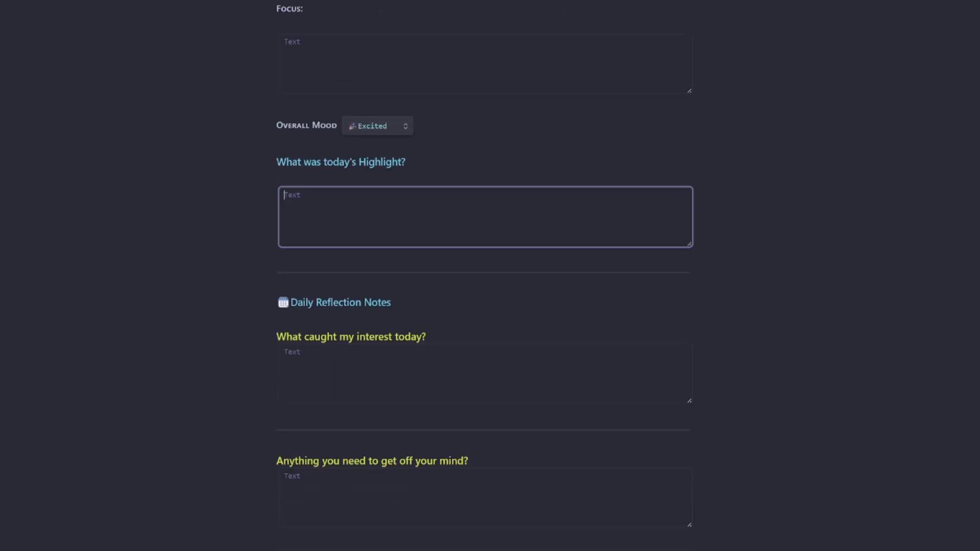
pyautogui.scroll(-5, 409, 201)
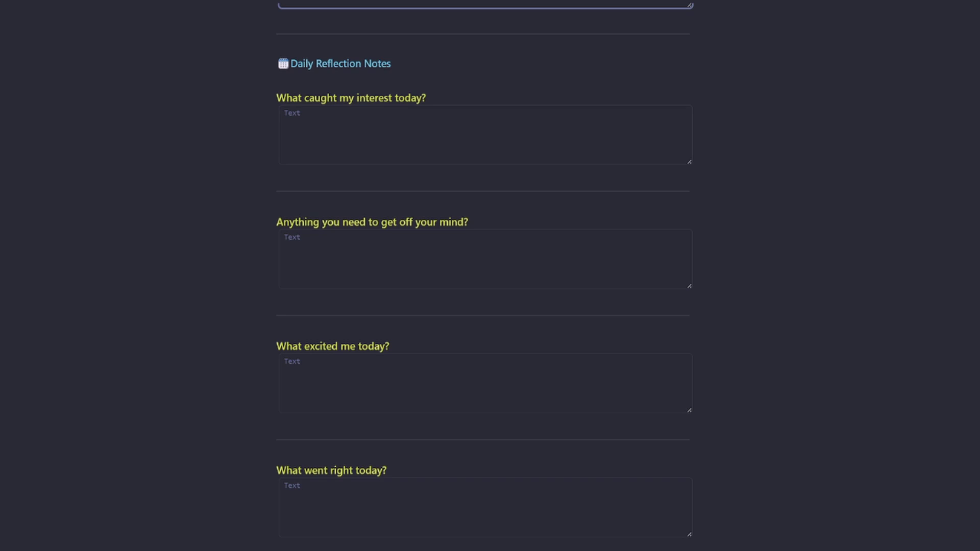
pyautogui.click(284, 113)
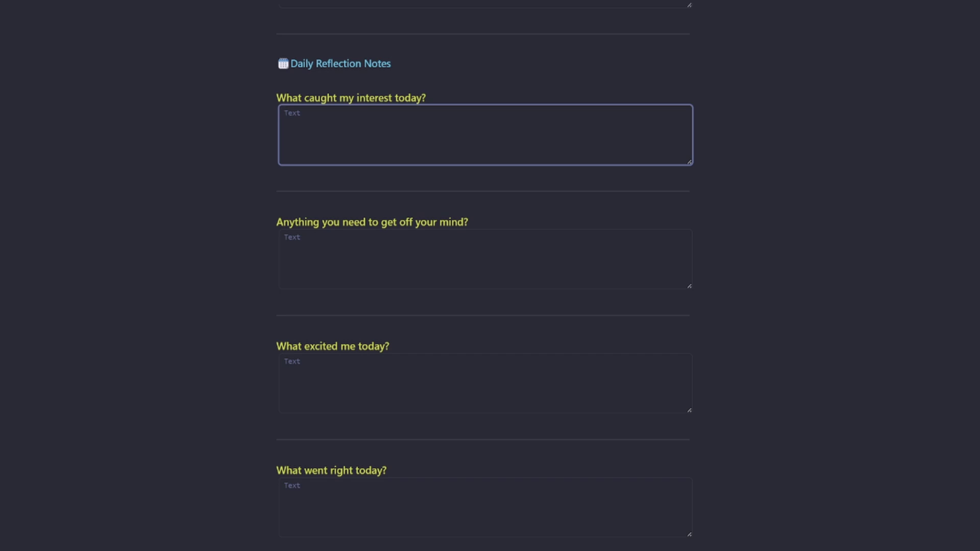
pyautogui.click(490, 285)
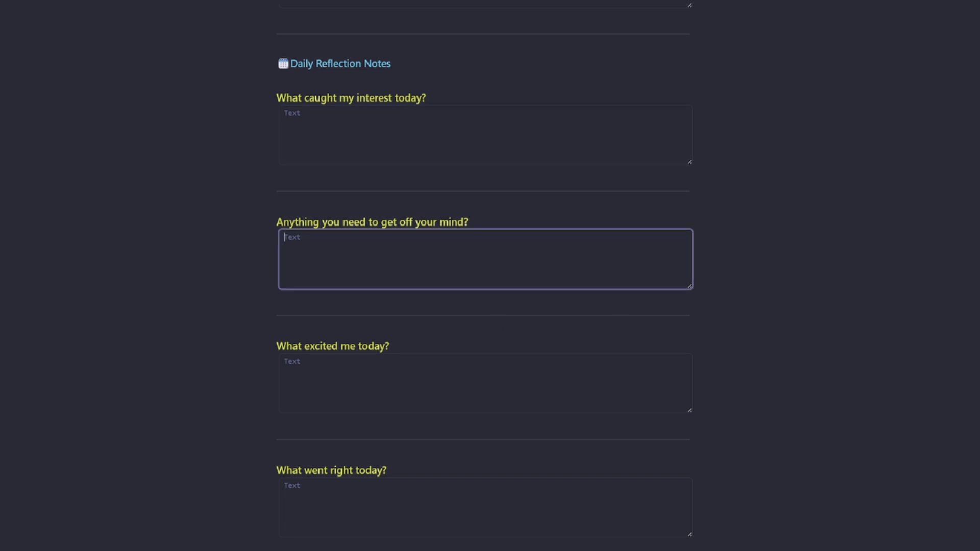
pyautogui.click(490, 383)
pyautogui.scroll(-4, 490, 276)
pyautogui.click(504, 259)
pyautogui.scroll(-2, 504, 259)
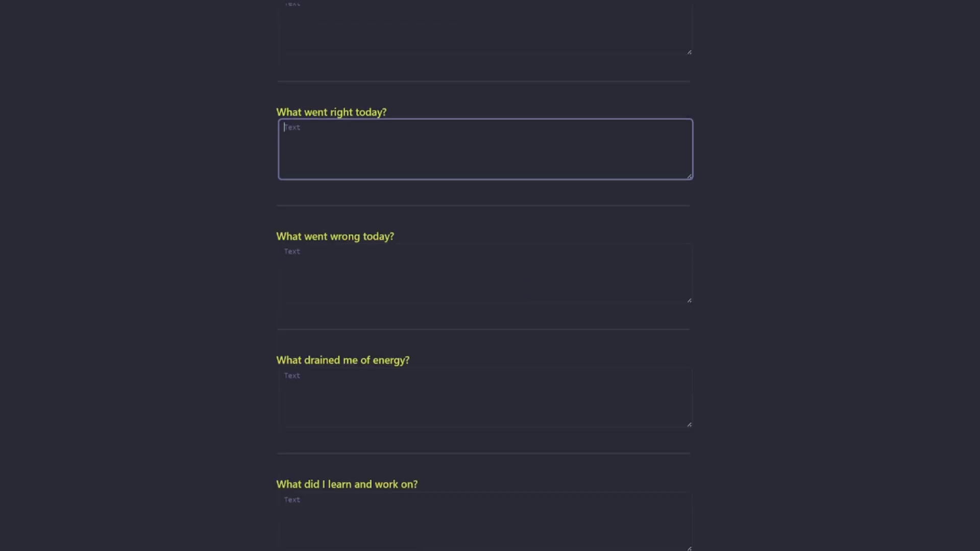
pyautogui.click(292, 252)
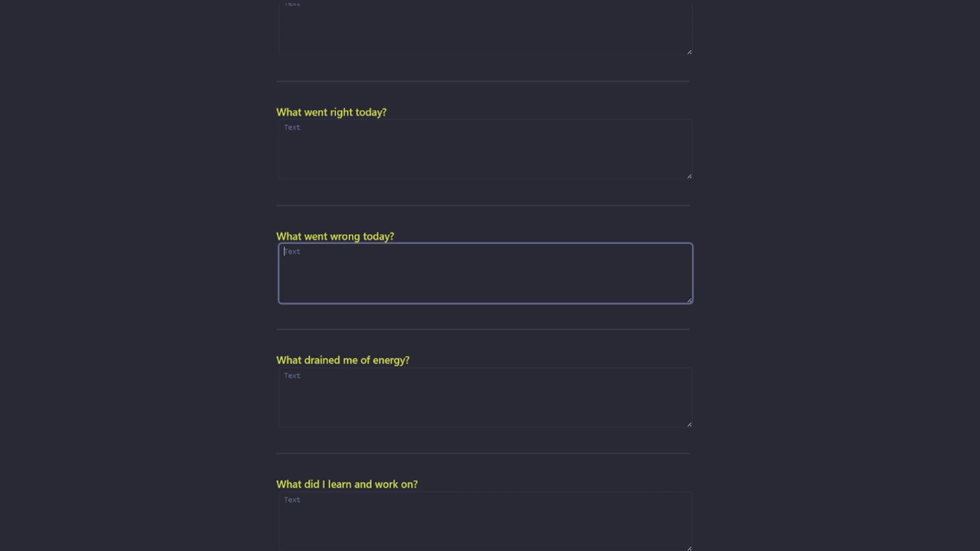
pyautogui.scroll(-4, 486, 276)
pyautogui.press('Tab')
pyautogui.press('Tab')
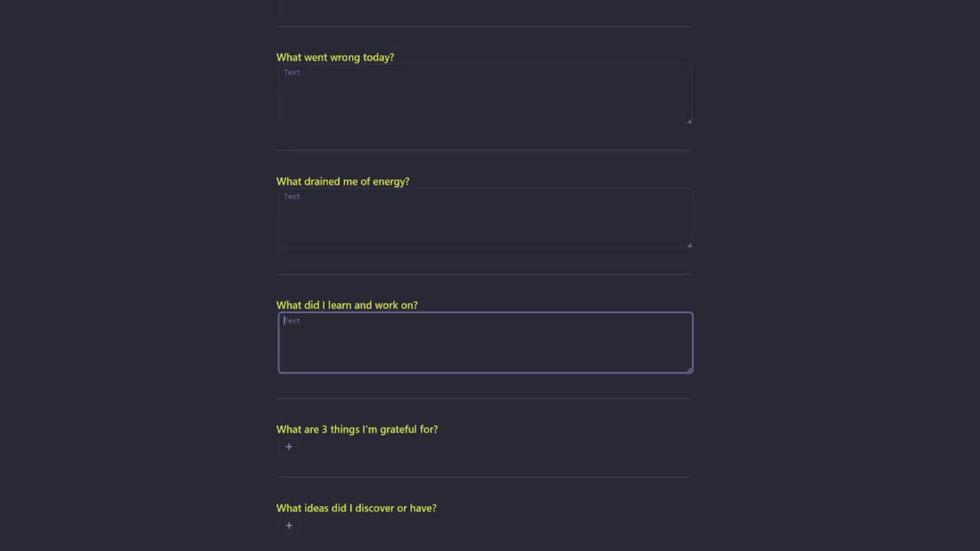
# Step: Review the rest of the note: gratitude, ideas and tomorrow prompts, today's file lists, Navigation links and Action Items
pyautogui.scroll(-4, 488, 347)
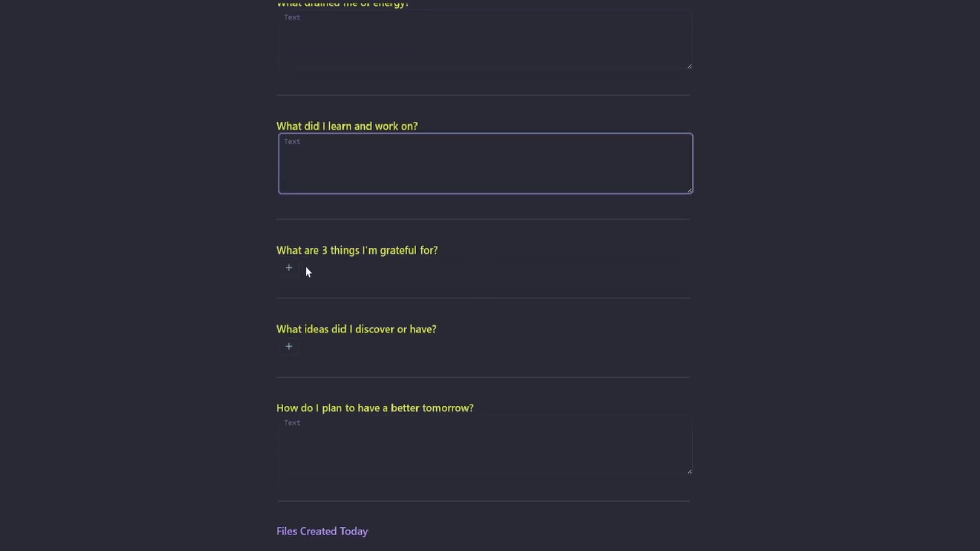
pyautogui.scroll(-3, 422, 268)
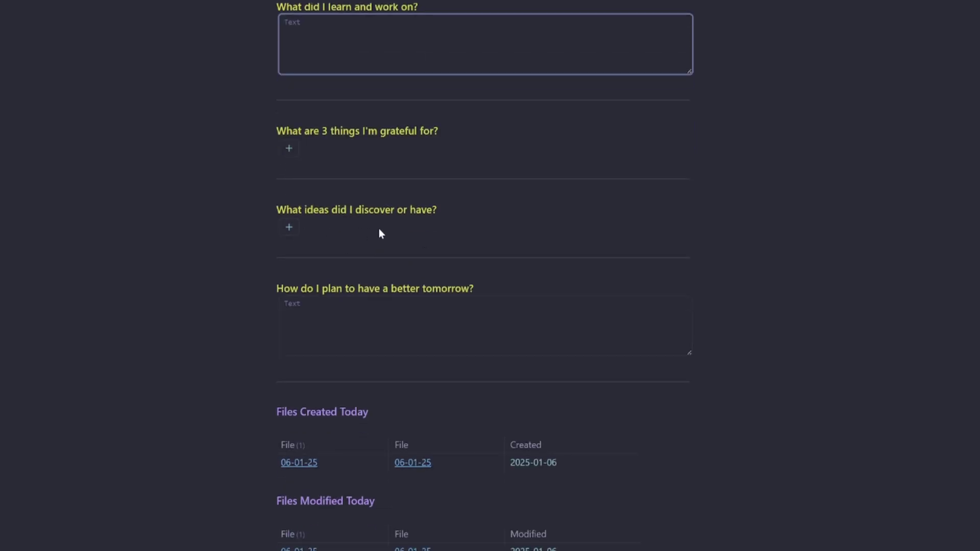
pyautogui.press('Tab')
pyautogui.scroll(-3, 688, 381)
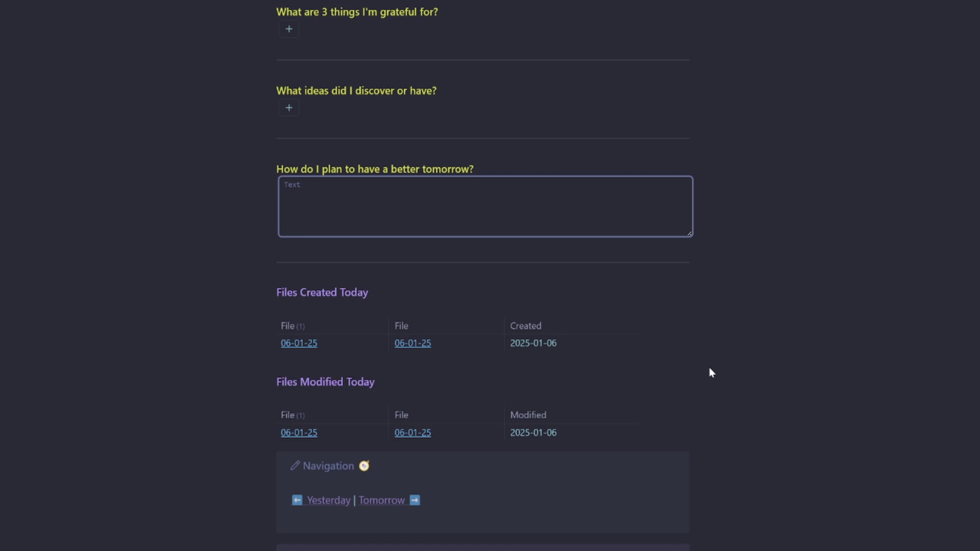
pyautogui.scroll(-2, 701, 365)
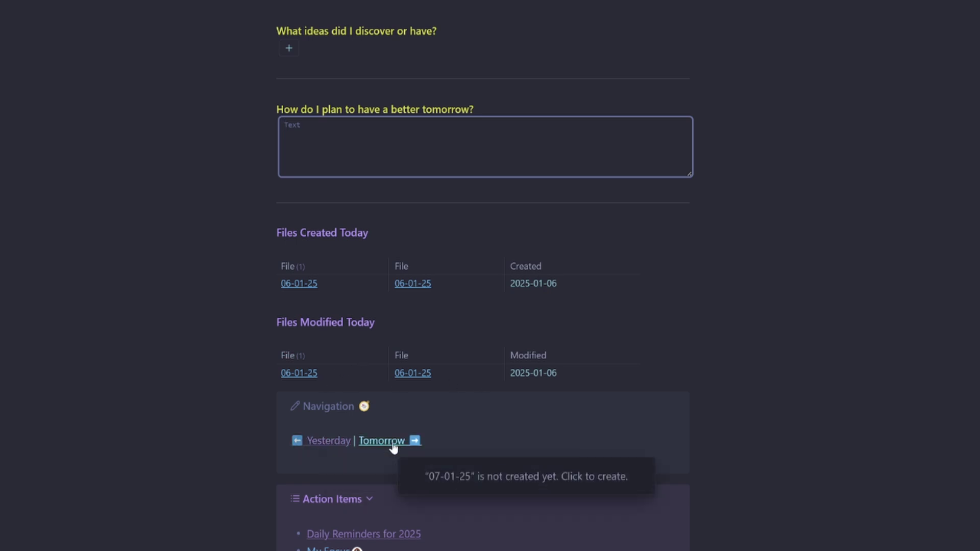
pyautogui.scroll(-1, 614, 417)
pyautogui.click(370, 440)
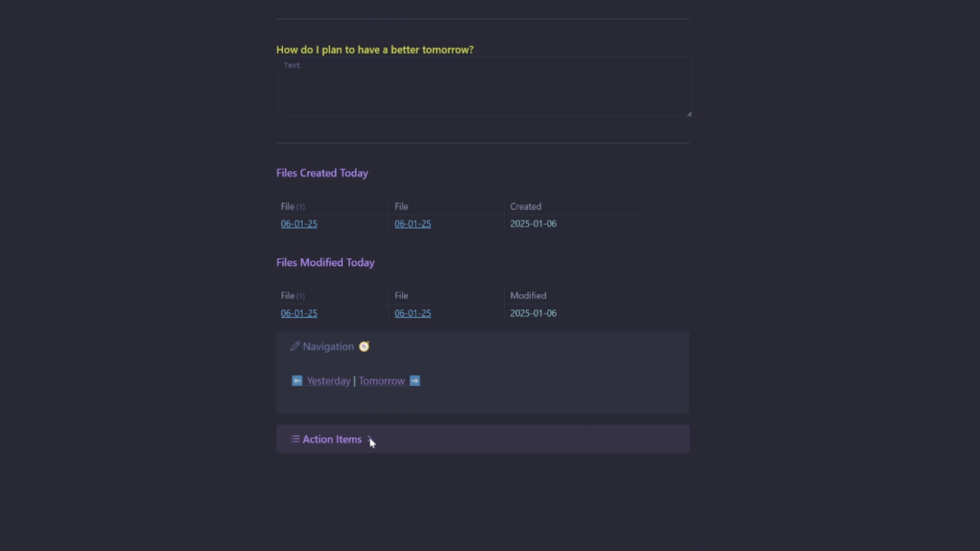
pyautogui.click(369, 440)
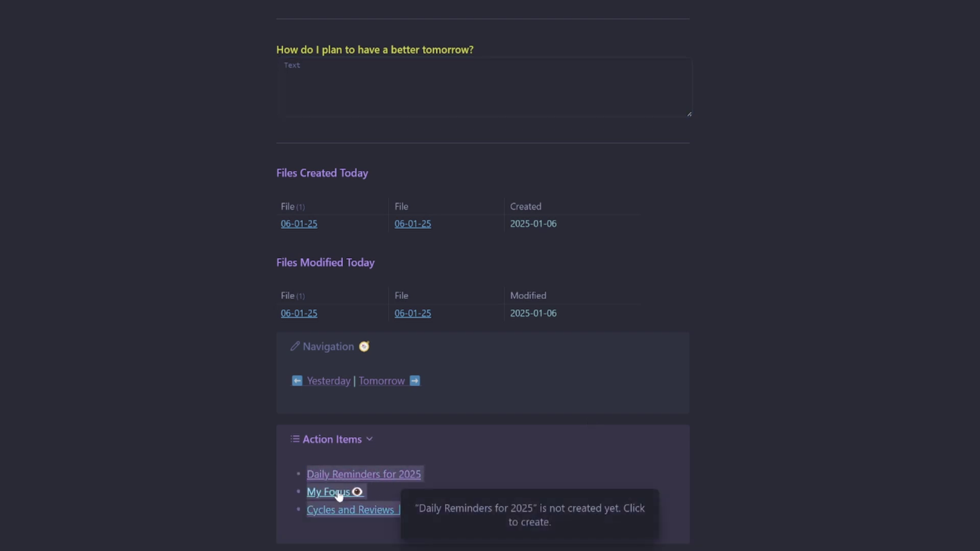
pyautogui.click(505, 506)
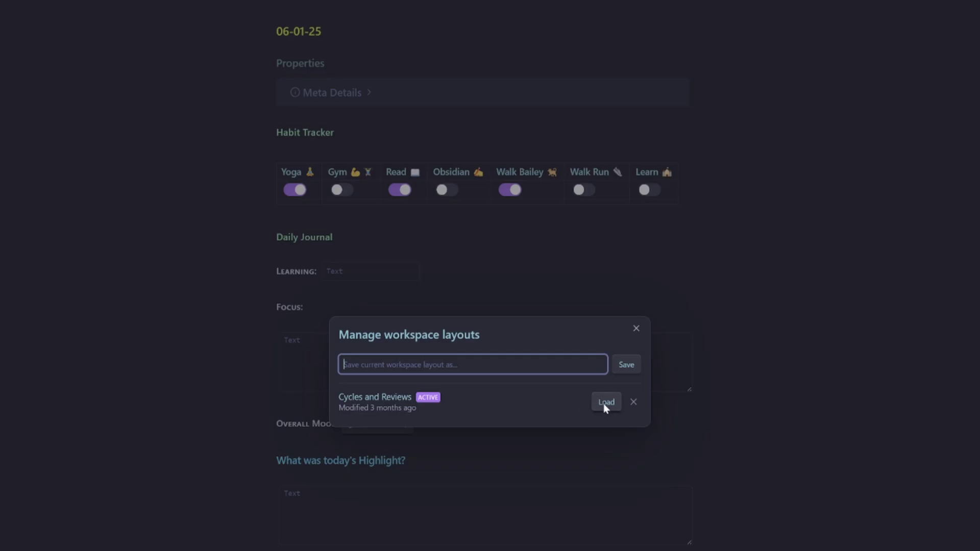
# Step: Load the Cycles and Reviews workspace layout and open the Daily Journals page to view its results table
pyautogui.click(604, 404)
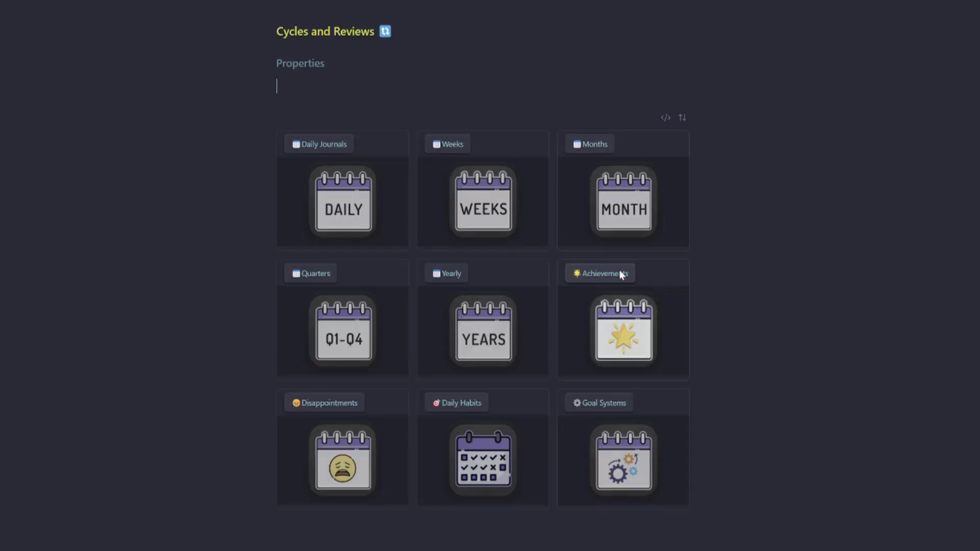
pyautogui.click(333, 151)
pyautogui.scroll(-3, 333, 154)
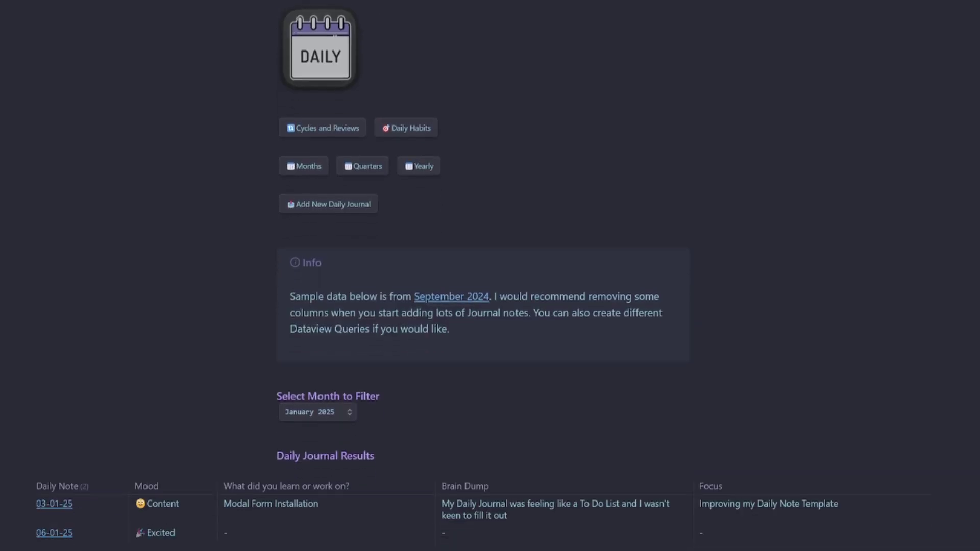
# Step: Check the month filter's options and view the Dataview query behind the Daily Journal Results table
pyautogui.click(320, 369)
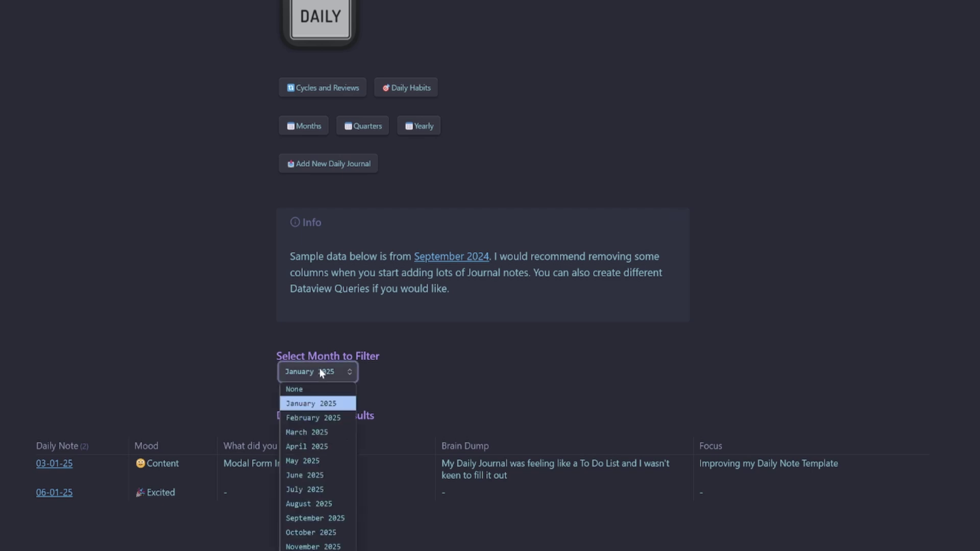
pyautogui.press('Escape')
pyautogui.scroll(-5, 490, 276)
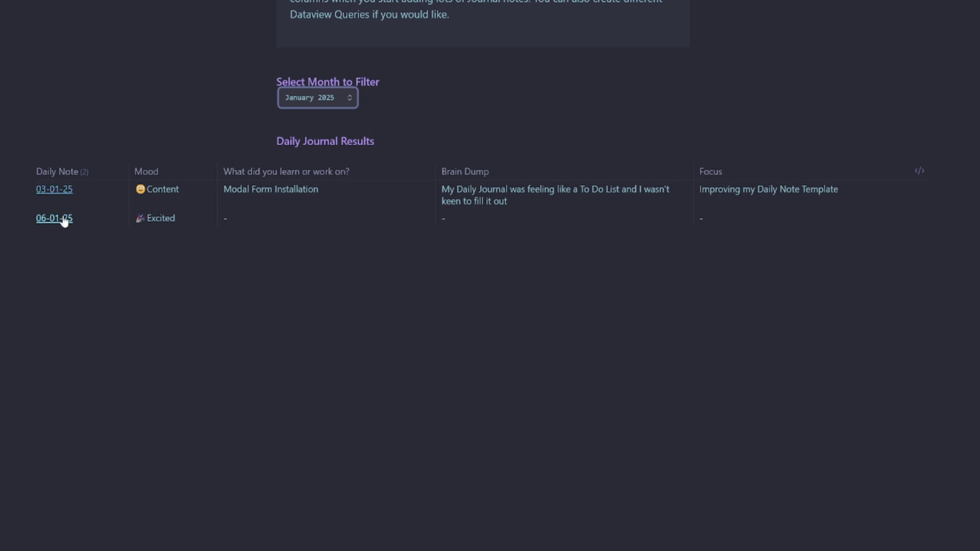
pyautogui.moveTo(63, 221)
pyautogui.click(920, 172)
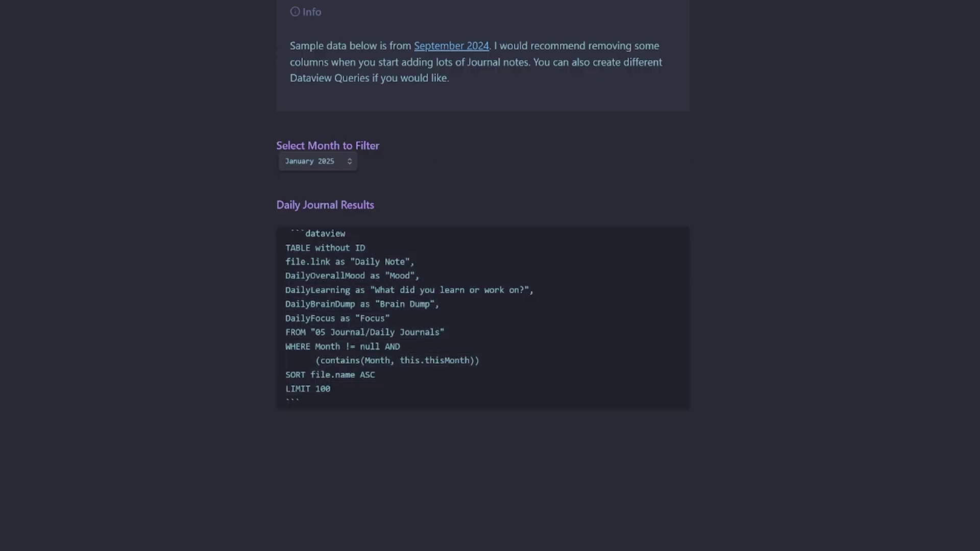
pyautogui.click(277, 433)
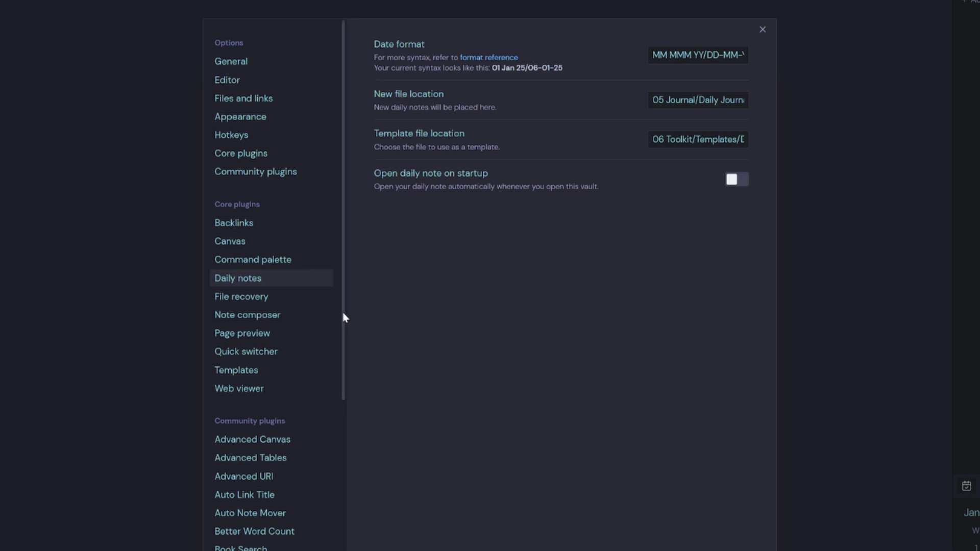
# Step: Review the daily note format, template and folder settings of Periodic Notes, and the Calendar plugin's settings
pyautogui.scroll(-9, 306, 398)
pyautogui.click(281, 488)
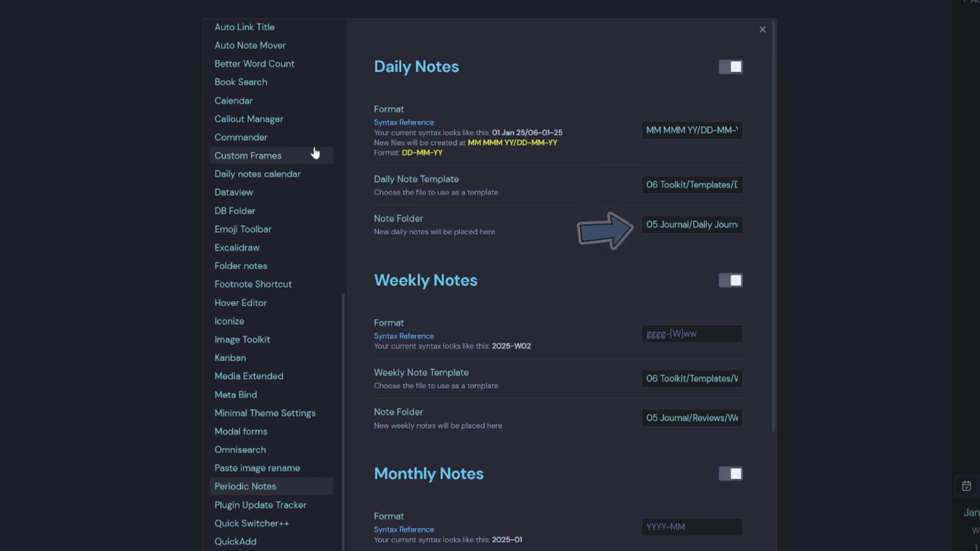
pyautogui.click(255, 105)
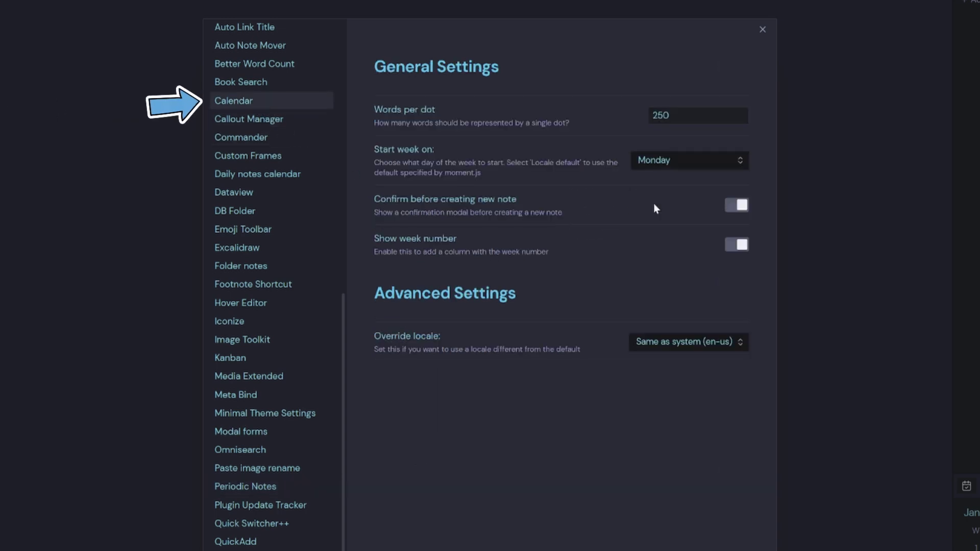
pyautogui.click(763, 29)
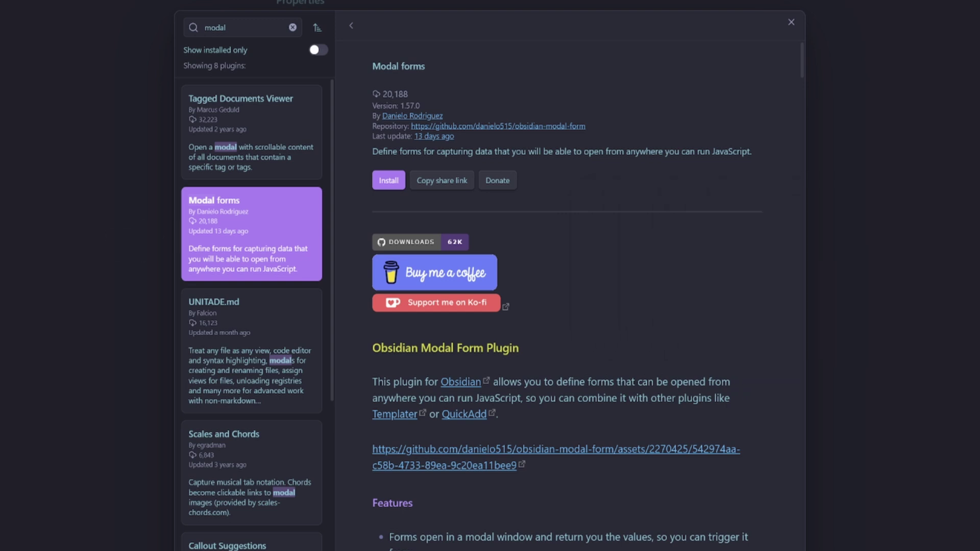
# Step: Read through the Modal forms plugin page and open its options to see the Editor position choices
pyautogui.scroll(-15, 568, 296)
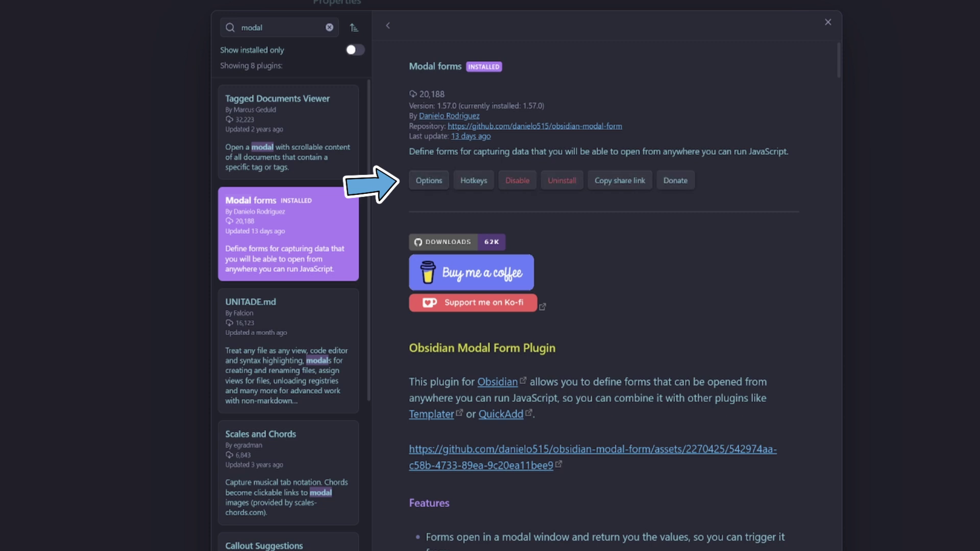
pyautogui.click(428, 180)
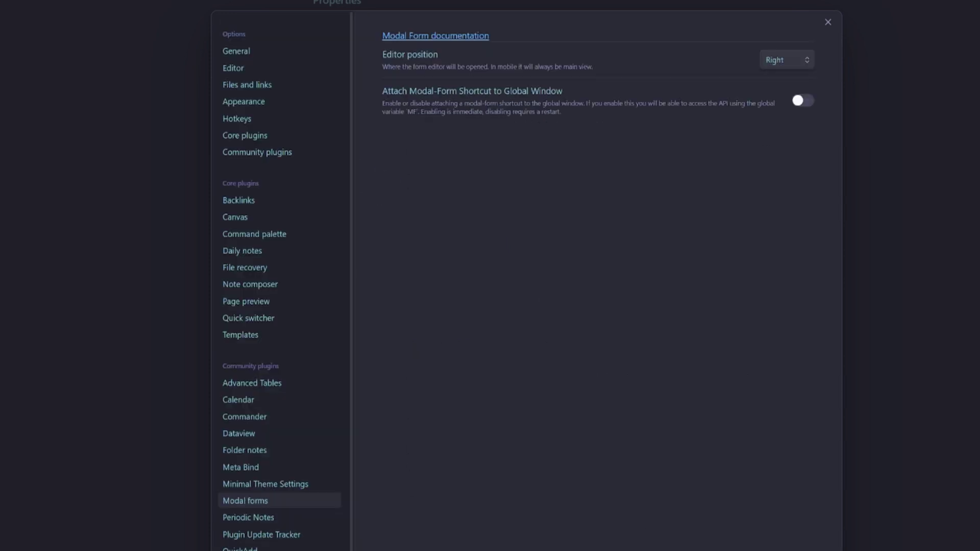
pyautogui.click(787, 60)
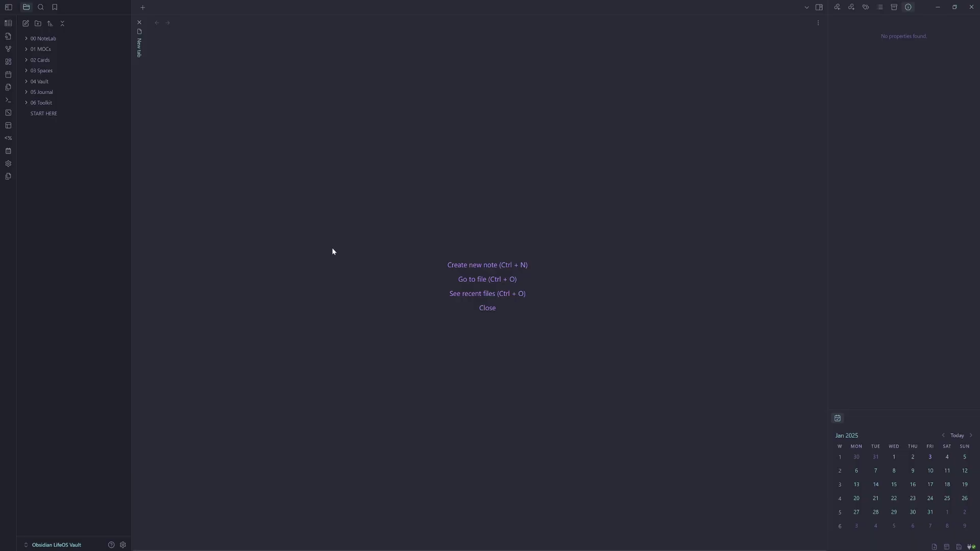
# Step: Make a copy of Daily Journal Template in 06 Toolkit/Templates and rename the copy "Daily Journal Template Backup"
pyautogui.click(26, 103)
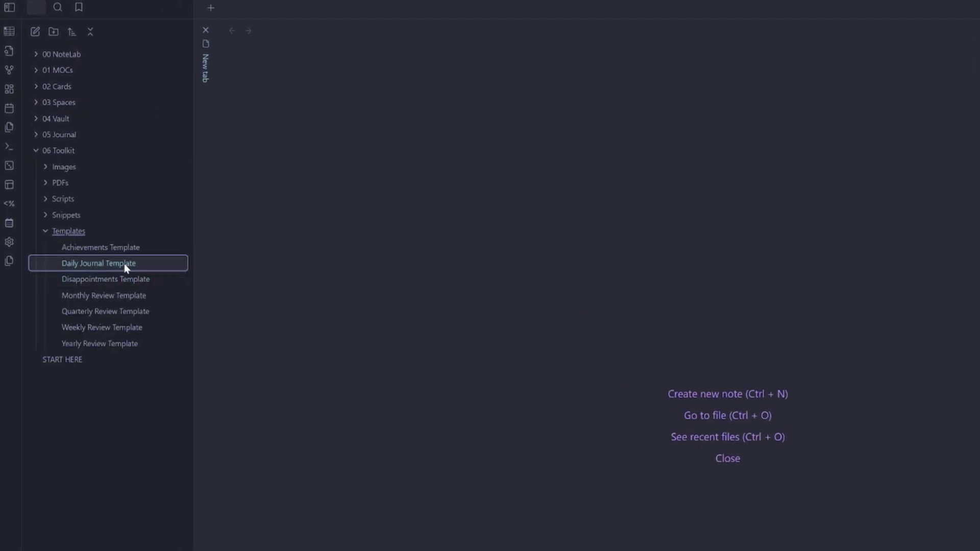
pyautogui.rightClick(124, 265)
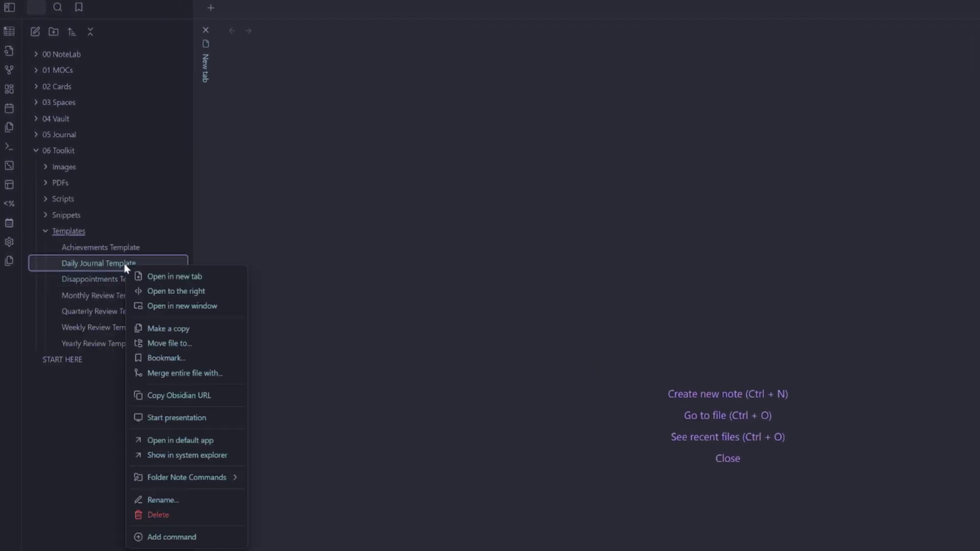
pyautogui.click(182, 328)
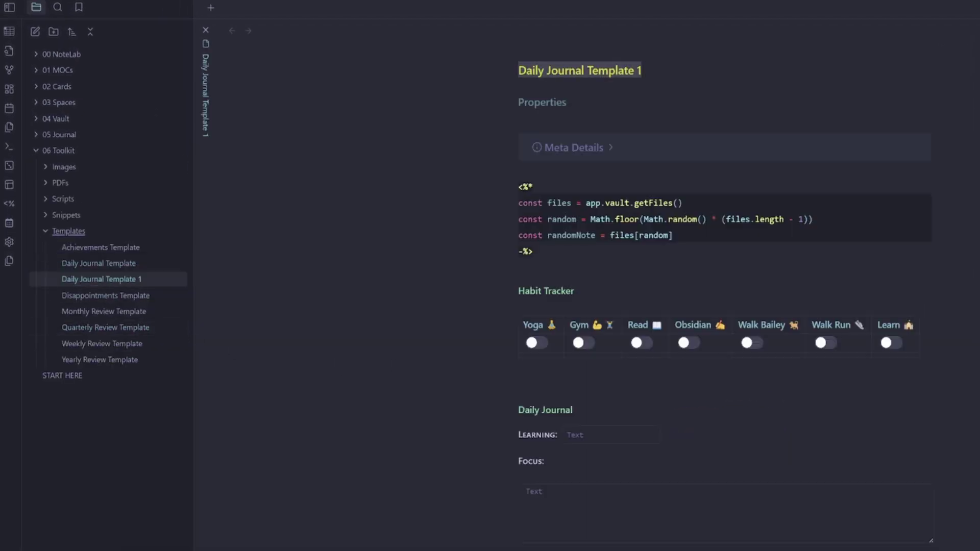
pyautogui.press('End')
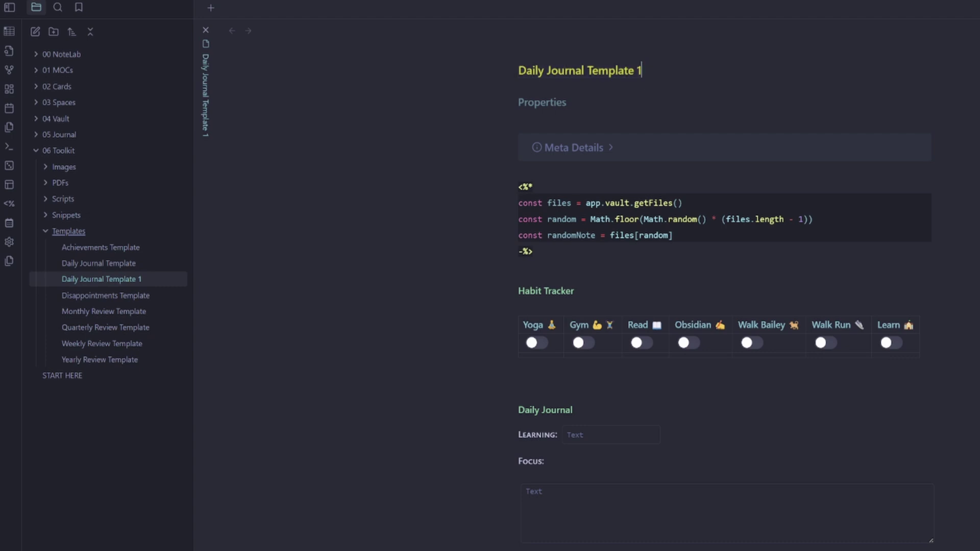
pyautogui.press('BackSpace')
pyautogui.write('Backup')
# Step: Open the original Daily Journal Template and go through its Habit Tracker and the Daily Journal fields down to today's highlight
pyautogui.click(128, 265)
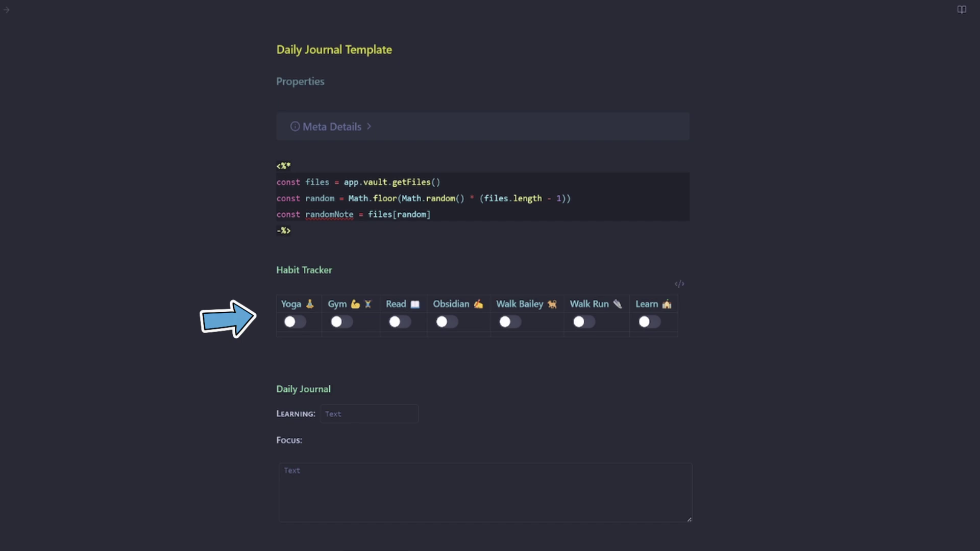
pyautogui.scroll(-4, 483, 275)
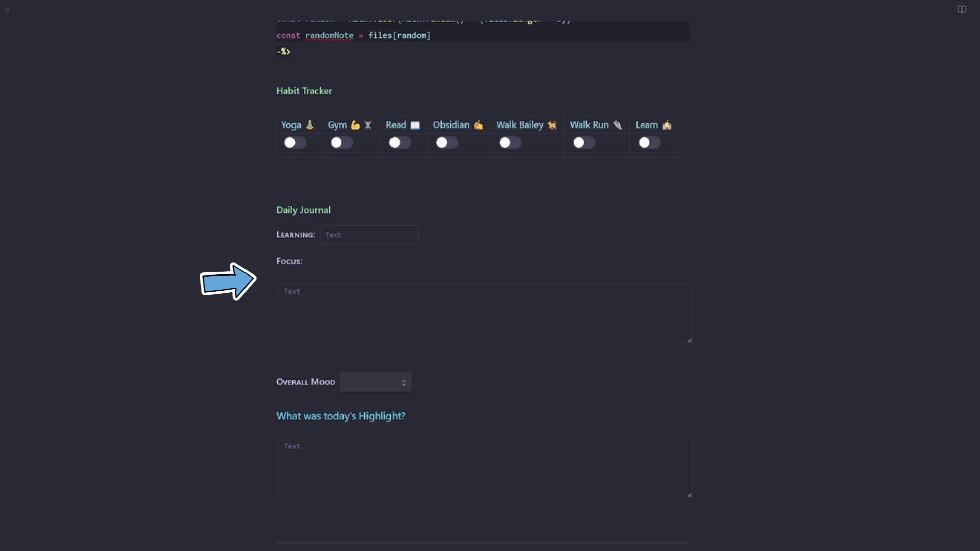
pyautogui.click(325, 235)
pyautogui.press('Tab')
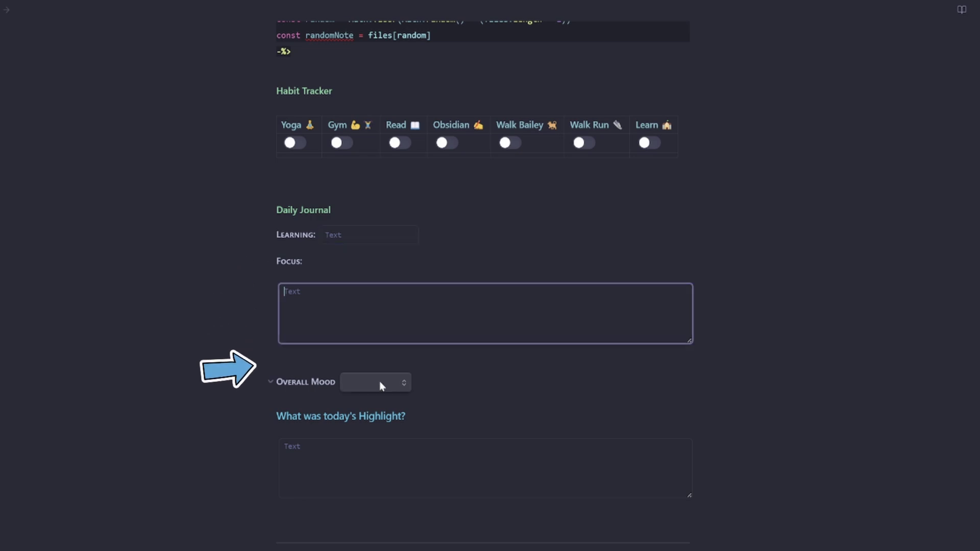
pyautogui.press('Tab')
pyautogui.press('Tab')
pyautogui.scroll(-3, 385, 364)
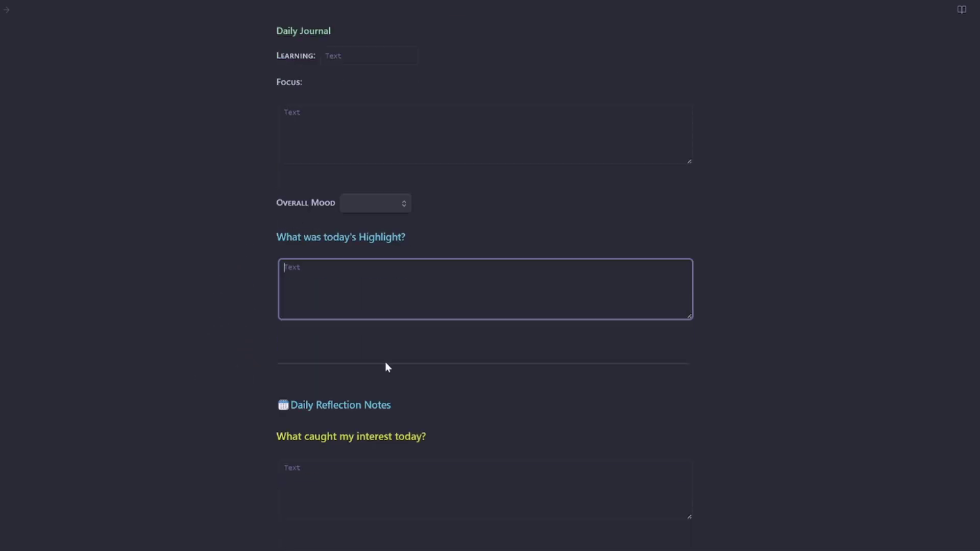
# Step: Examine the template's Daily Reflection Notes prompts, from "What caught my interest today?" to the gratitude and ideas lists
pyautogui.press('Tab')
pyautogui.press('Tab')
pyautogui.scroll(-7, 384, 363)
pyautogui.press('Tab')
pyautogui.press('Tab')
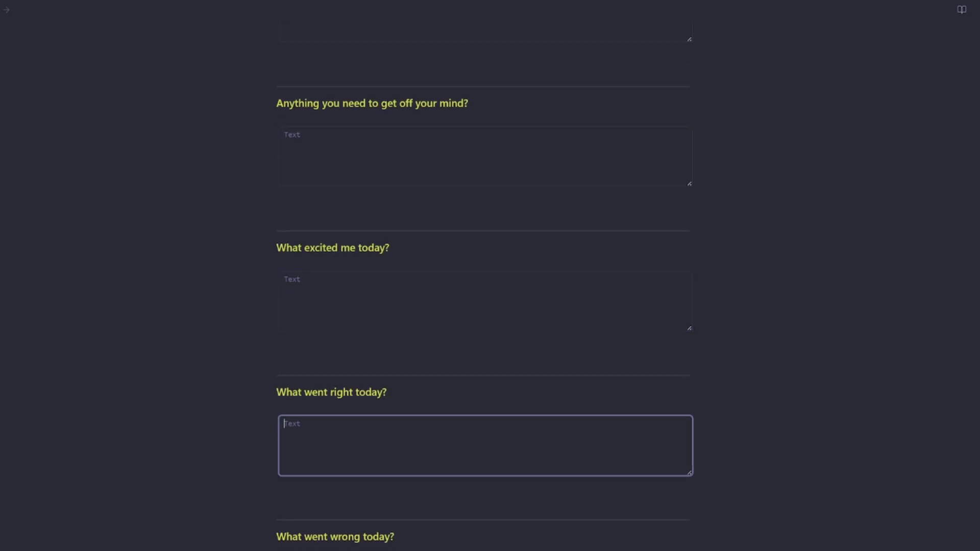
pyautogui.press('Tab')
pyautogui.scroll(-5, 490, 275)
pyautogui.press('Tab')
pyautogui.press('Tab')
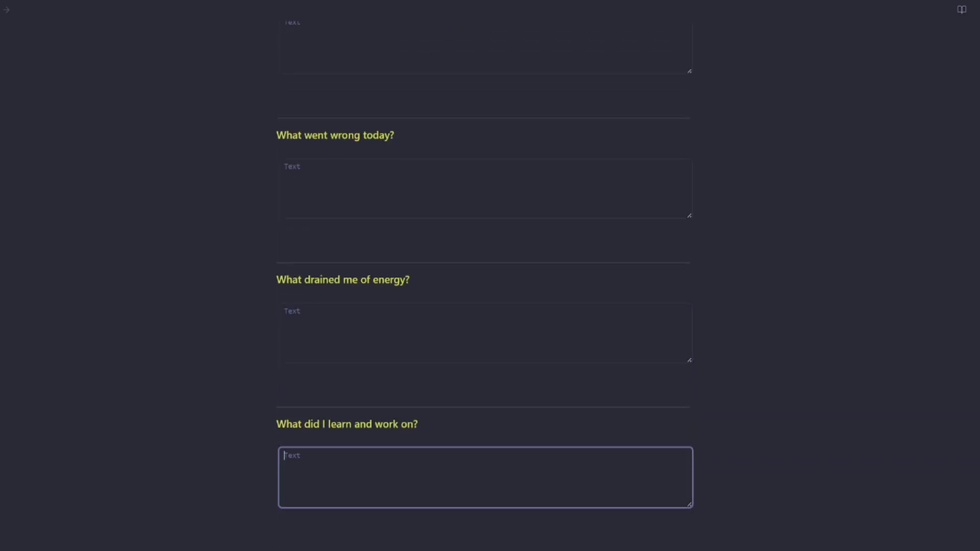
pyautogui.scroll(-3, 420, 482)
pyautogui.press('Tab')
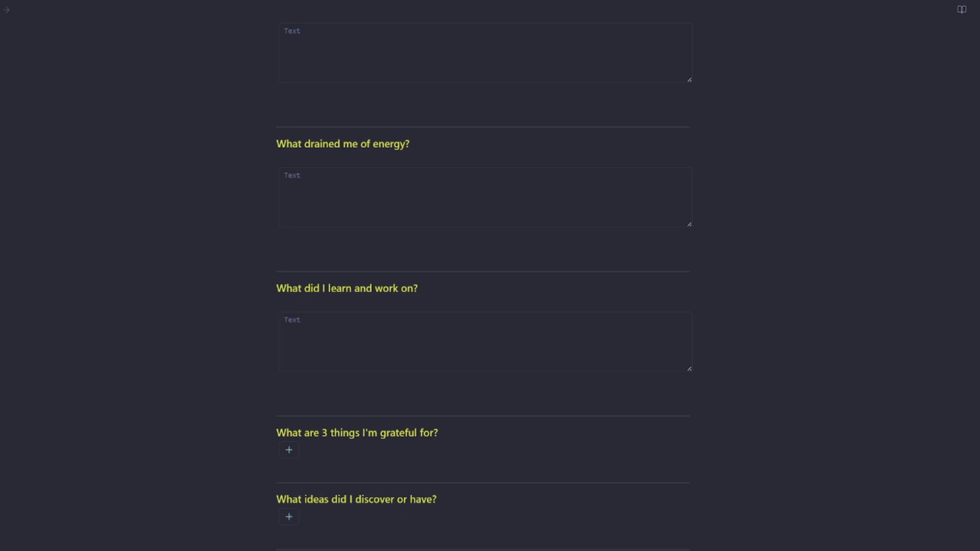
pyautogui.scroll(15, 491, 276)
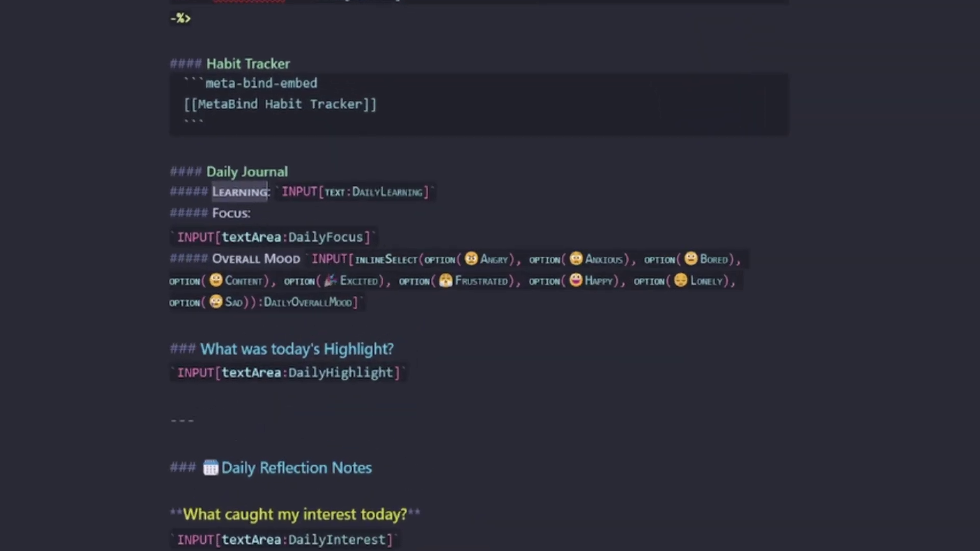
# Step: Relabel the template's Learning field "What did you Learn or Work on?" and change its input type to textArea
pyautogui.moveTo(270, 192); pyautogui.dragTo(212, 192)
pyautogui.write('What did you Learn or Work on?')
pyautogui.click(379, 237)
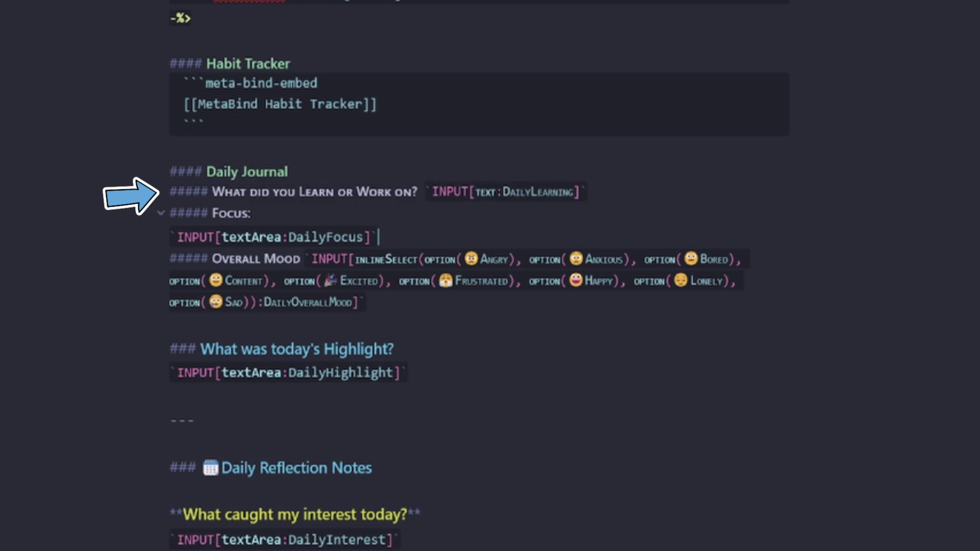
pyautogui.doubleClick(251, 238)
pyautogui.hotkey('ctrl', 'c')
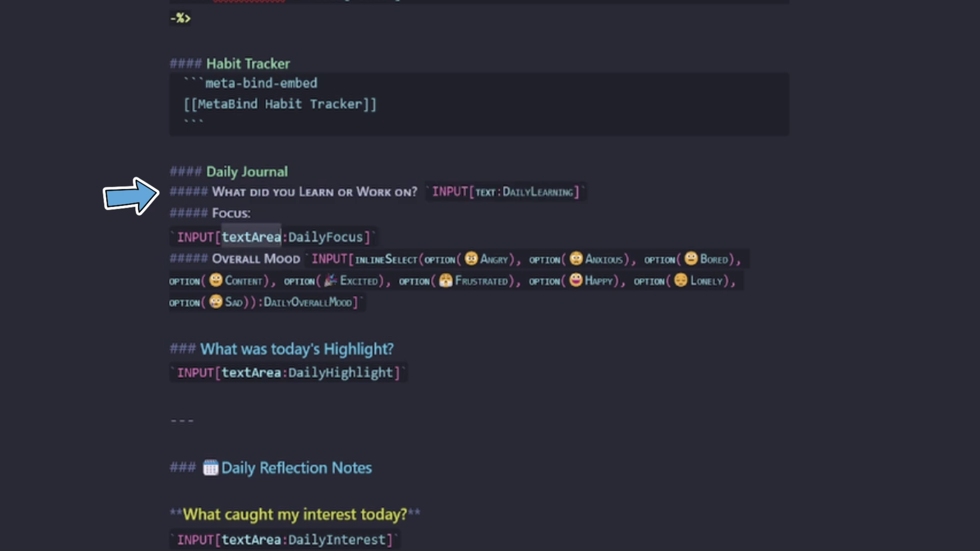
pyautogui.click(485, 192)
pyautogui.doubleClick(486, 192)
pyautogui.hotkey('ctrl', 'v')
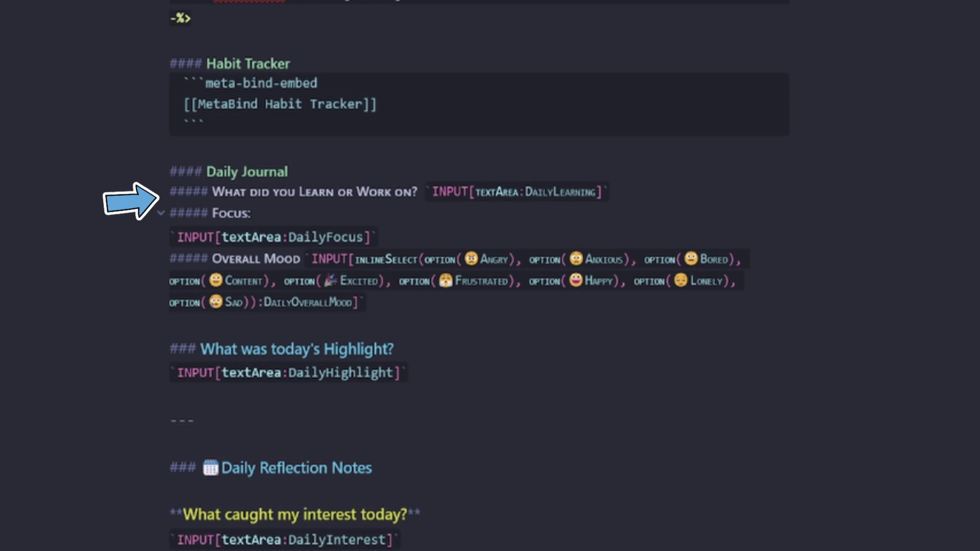
# Step: Relabel the Focus field "What is your Focus Today?" and the Overall Mood field "What is your Overall Mood?"
pyautogui.moveTo(252, 213); pyautogui.dragTo(213, 213)
pyautogui.write('What is your Focus Today?')
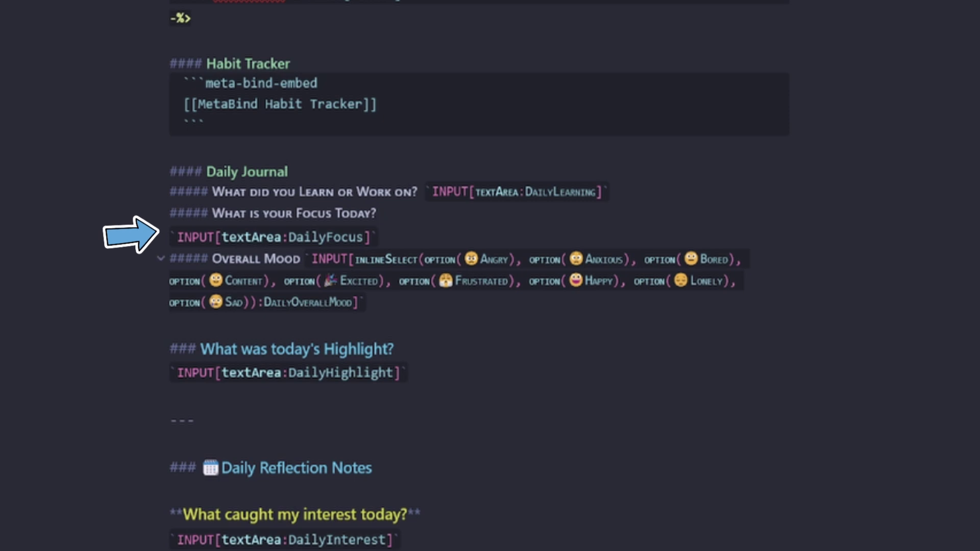
pyautogui.moveTo(301, 259); pyautogui.dragTo(211, 259)
pyautogui.write('What is your Overall Mood?')
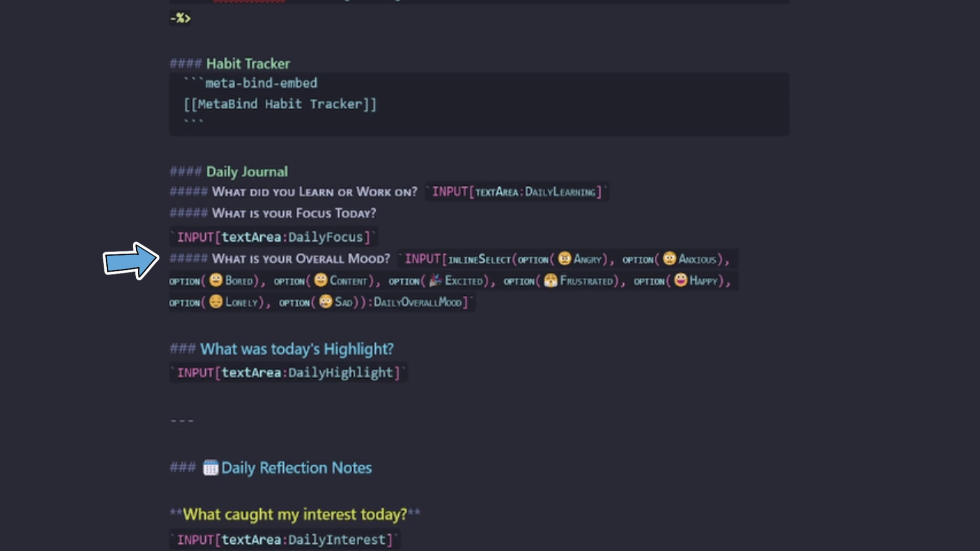
pyautogui.doubleClick(326, 237)
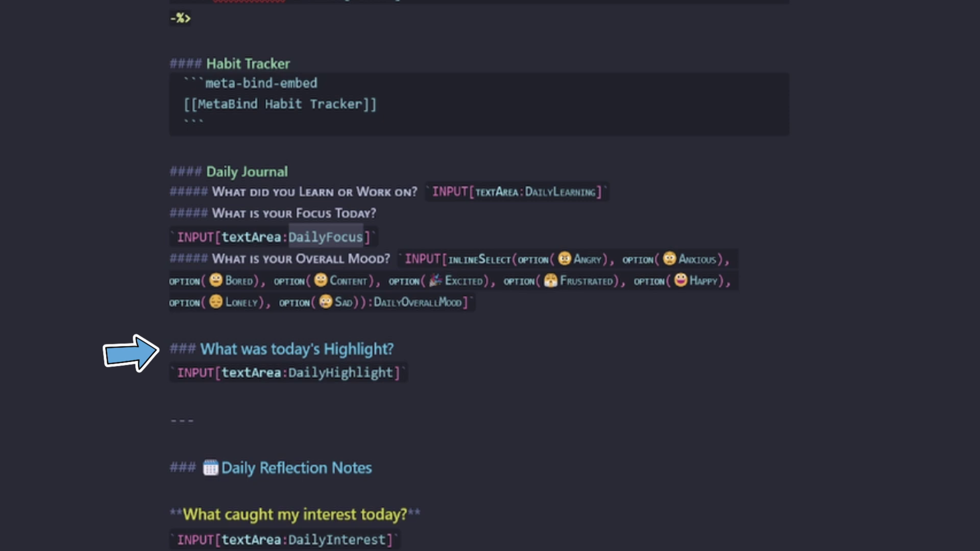
# Step: Delete the "What was today's Highlight?" prompt with its input field, and remove the DailyHighlight property from the template's frontmatter
pyautogui.moveTo(407, 373); pyautogui.dragTo(169, 349)
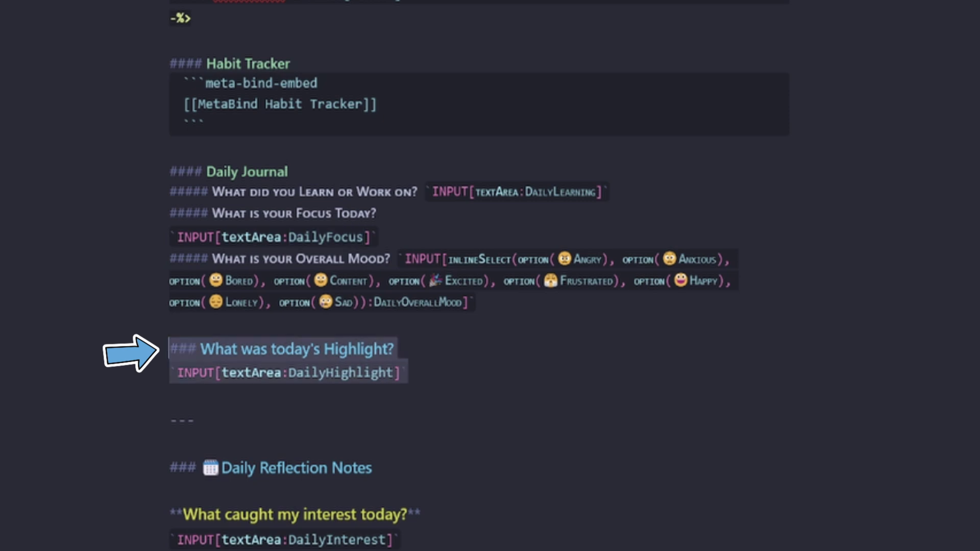
pyautogui.press('BackSpace')
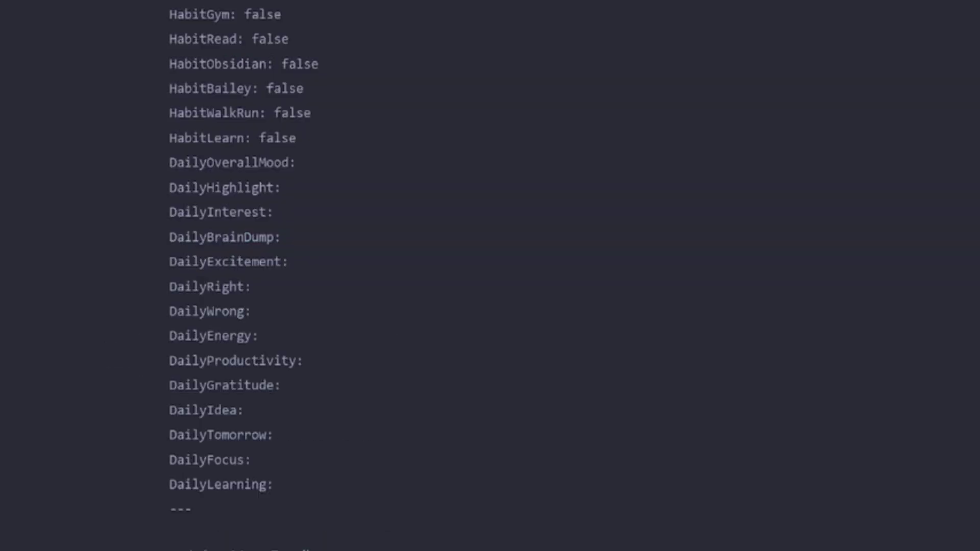
pyautogui.moveTo(289, 187); pyautogui.dragTo(169, 187)
pyautogui.press('BackSpace')
pyautogui.press('BackSpace')
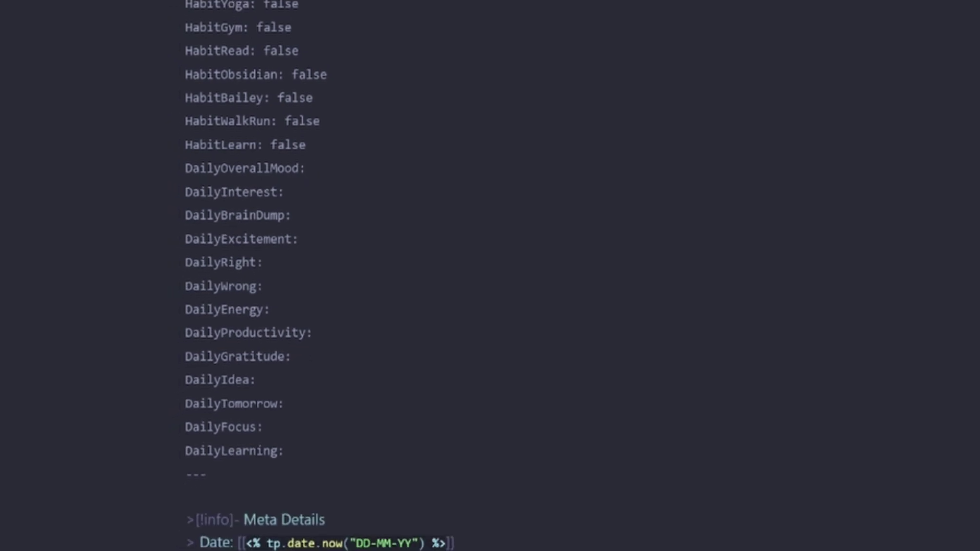
# Step: Copy the "Anything you need to get off your mind?" prompt with its DailyBrainDump field to the start of Daily Reflection Notes
pyautogui.scroll(-10, 464, 286)
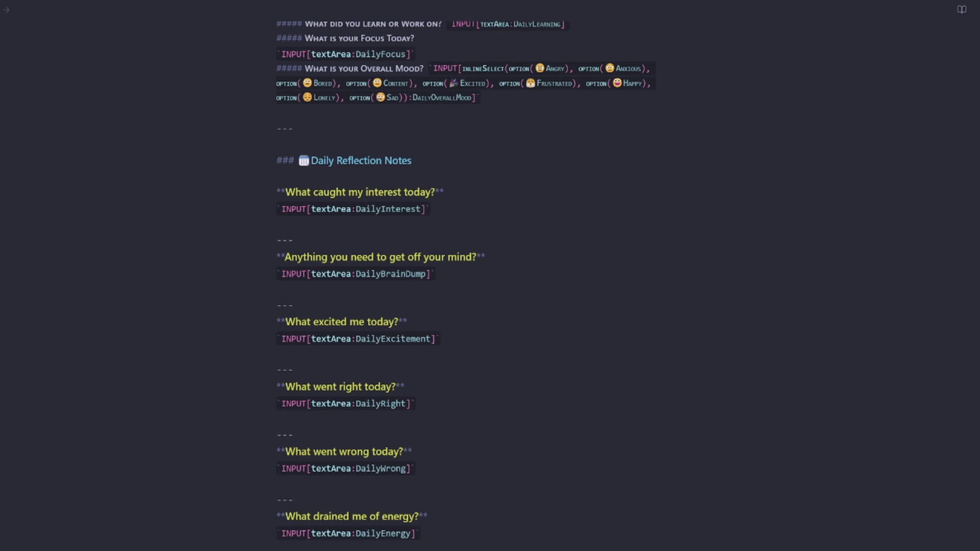
pyautogui.moveTo(435, 274); pyautogui.dragTo(276, 257)
pyautogui.hotkey('ctrl', 'c')
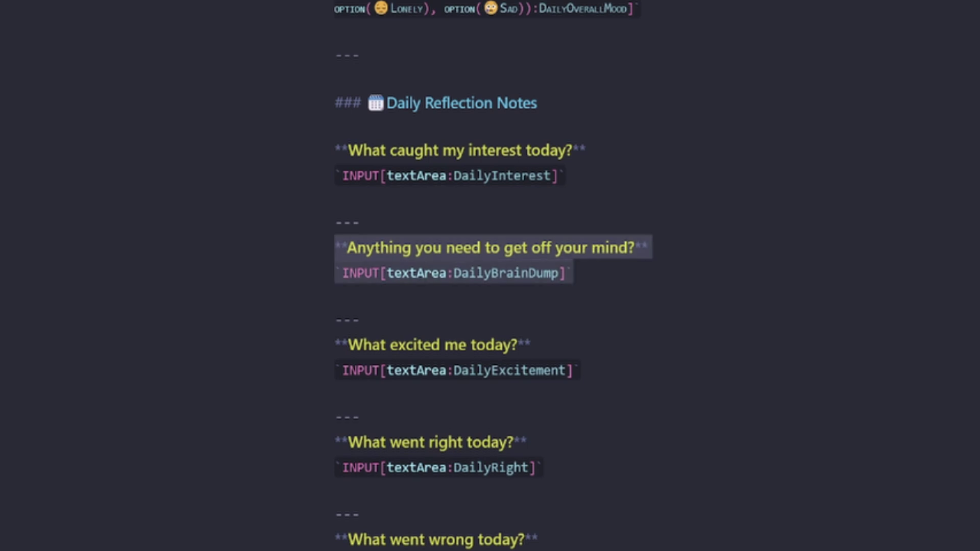
pyautogui.click(335, 149)
pyautogui.press('Return')
pyautogui.press('Return')
pyautogui.press('Up')
pyautogui.press('Up')
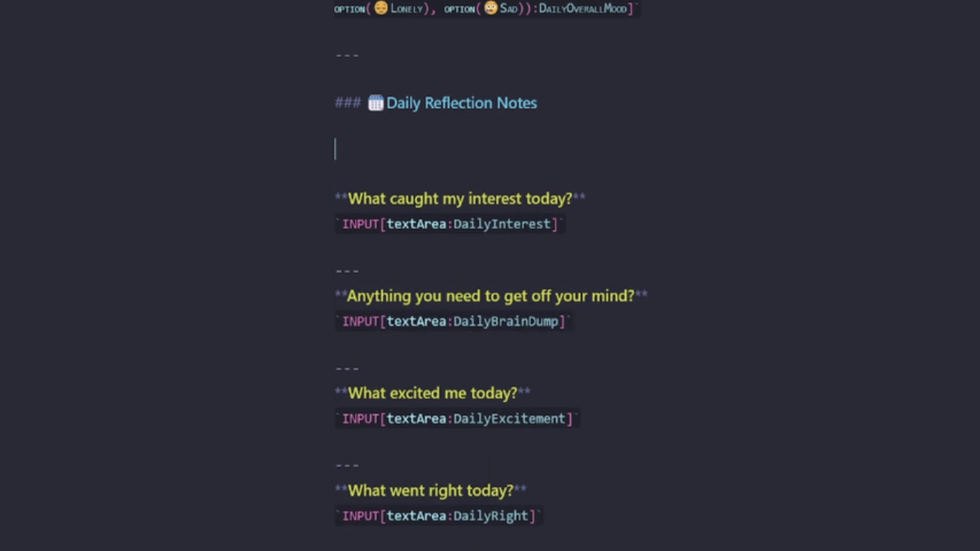
pyautogui.hotkey('ctrl', 'v')
pyautogui.press('Return')
pyautogui.press('Return')
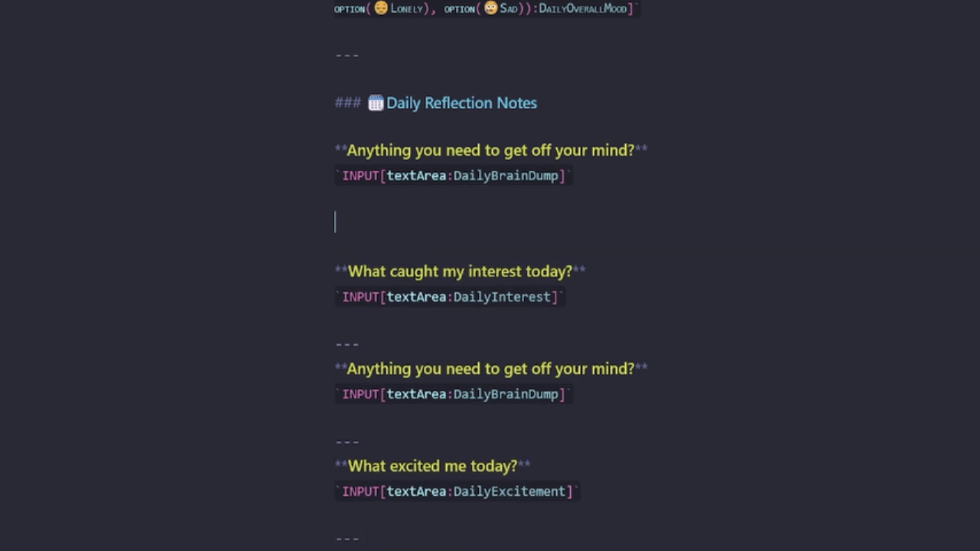
# Step: Add a --- divider below the copied brain dump prompt and delete the original one under "What caught my interest today?"
pyautogui.write('---')
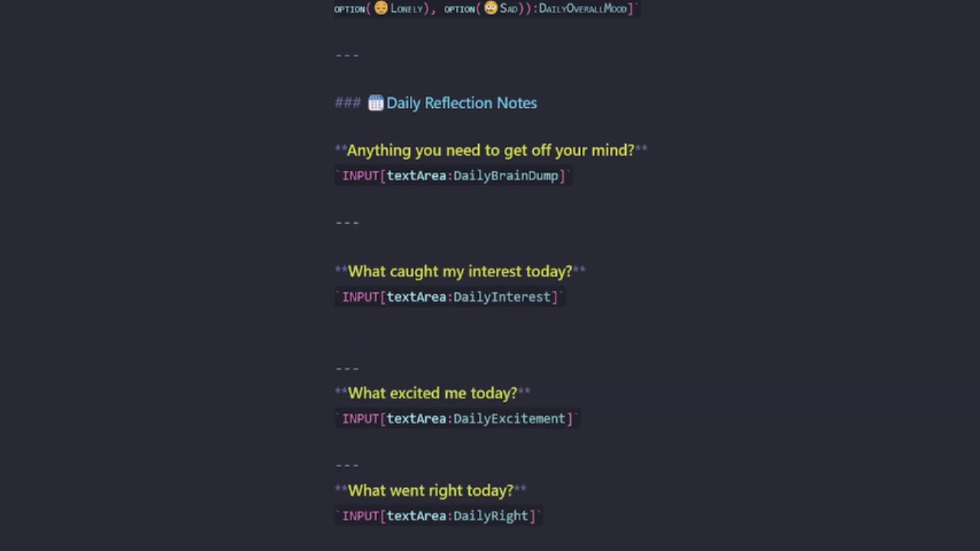
pyautogui.click(335, 344)
pyautogui.press('BackSpace')
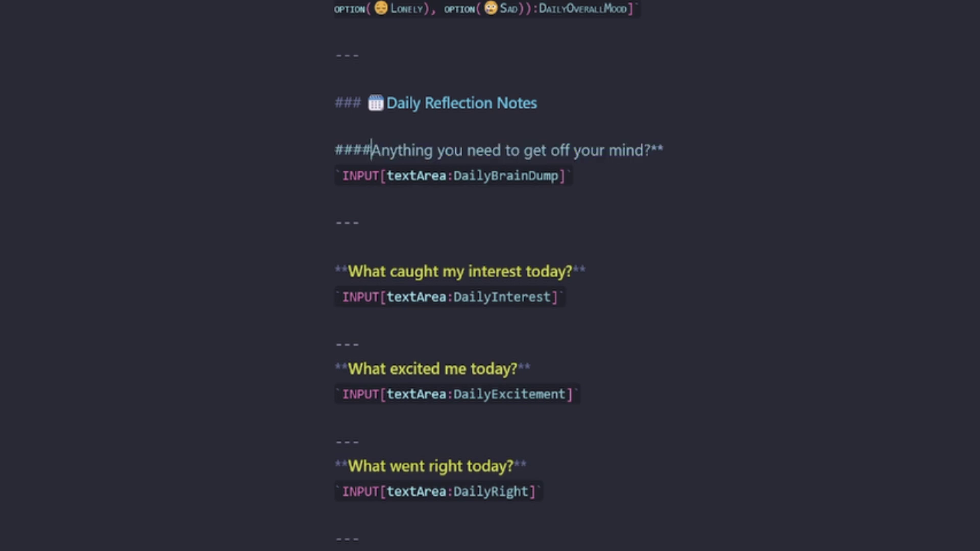
# Step: Turn the bold "Anything you need to get off your mind?" prompt into a level-five heading without its asterisks
pyautogui.write('#')
pyautogui.click(645, 148)
pyautogui.press('BackSpace')
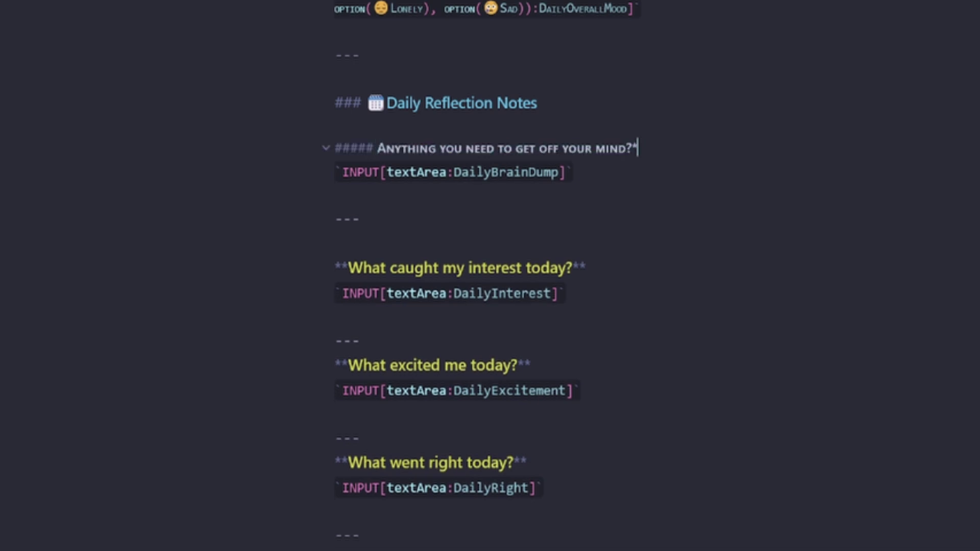
pyautogui.press('BackSpace')
# Step: Reuse the ##### marker to make "What caught my interest today?" a level-five heading, removing its bold asterisks
pyautogui.moveTo(374, 149); pyautogui.dragTo(332, 143)
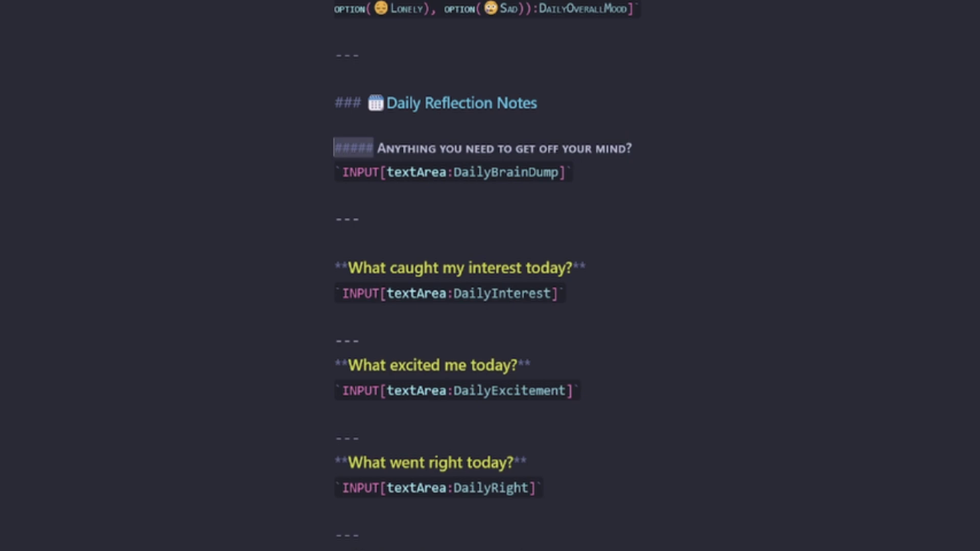
pyautogui.hotkey('ctrl', 'c')
pyautogui.click(348, 267)
pyautogui.moveTo(348, 268); pyautogui.dragTo(335, 267)
pyautogui.hotkey('ctrl', 'v')
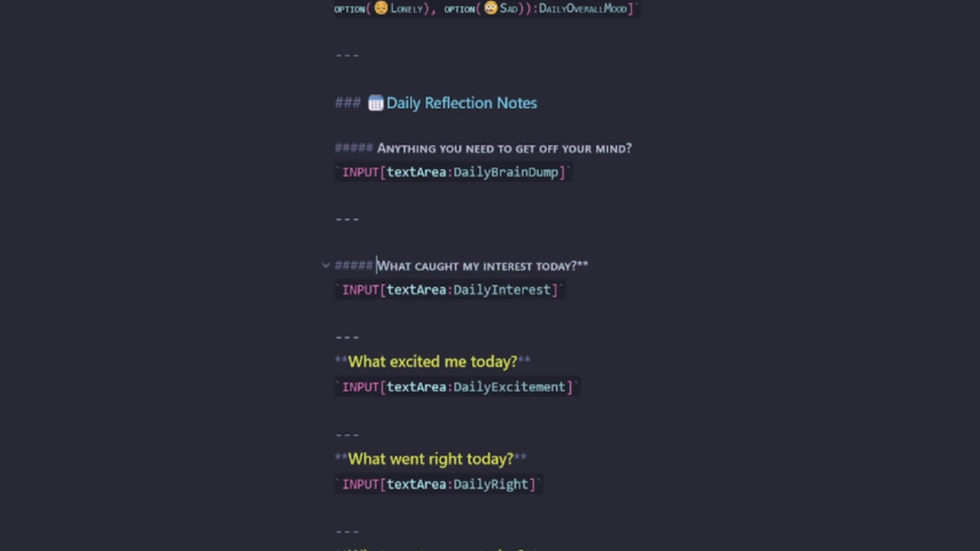
pyautogui.click(588, 265)
pyautogui.press('BackSpace')
pyautogui.press('BackSpace')
# Step: Delete the "What excited me today?" prompt with its input field, and remove the DailyExcitement property from the frontmatter
pyautogui.moveTo(580, 387); pyautogui.dragTo(335, 387)
pyautogui.hotkey('shift', 'Up')
pyautogui.hotkey('shift', 'Up')
pyautogui.press('BackSpace')
pyautogui.press('BackSpace')
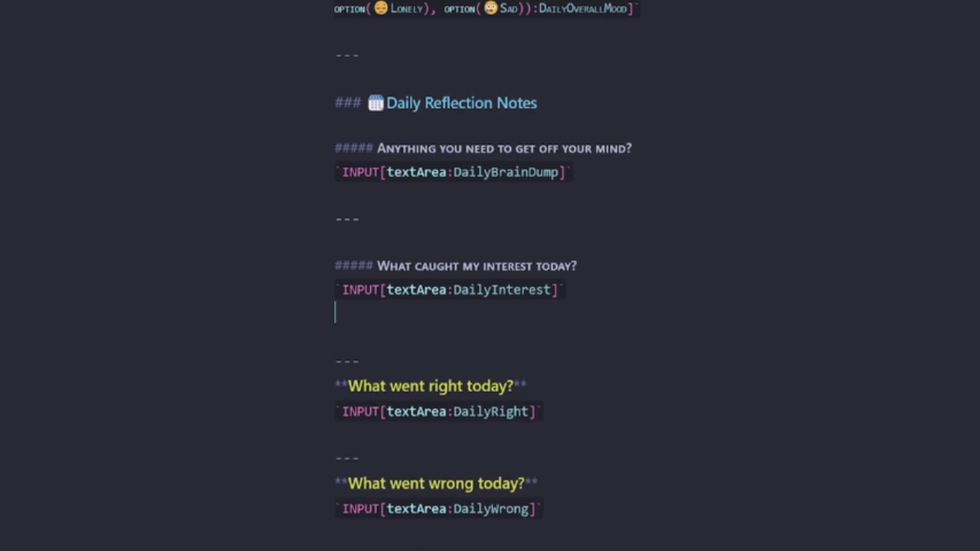
pyautogui.press('Delete')
pyautogui.scroll(10, 490, 276)
pyautogui.scroll(8, 643, 275)
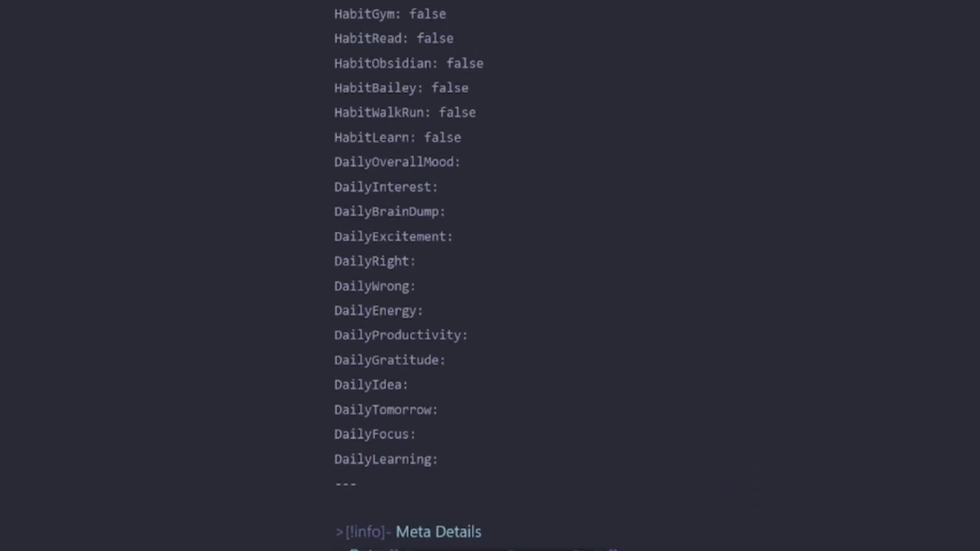
pyautogui.tripleClick(393, 237)
# Step: Delete the "What went right today?" and "What went wrong today?" prompts with their input fields, along with the DailyRight and DailyWrong properties
pyautogui.scroll(-15, 491, 276)
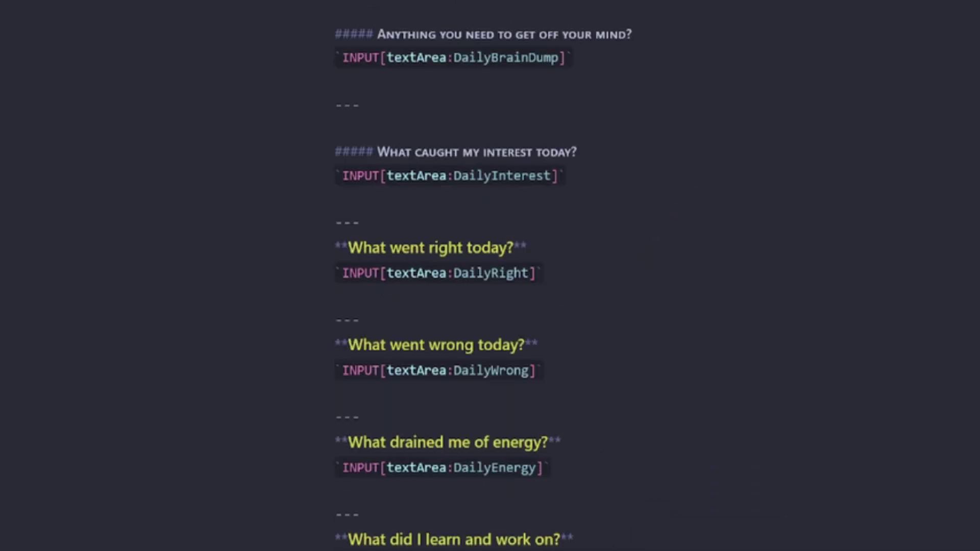
pyautogui.doubleClick(544, 57)
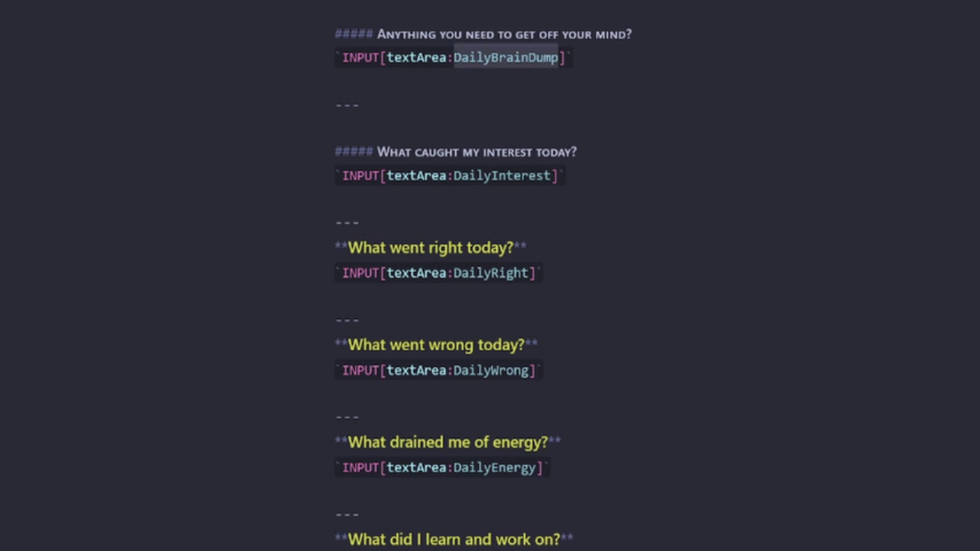
pyautogui.moveTo(542, 371); pyautogui.dragTo(335, 222)
pyautogui.press('BackSpace')
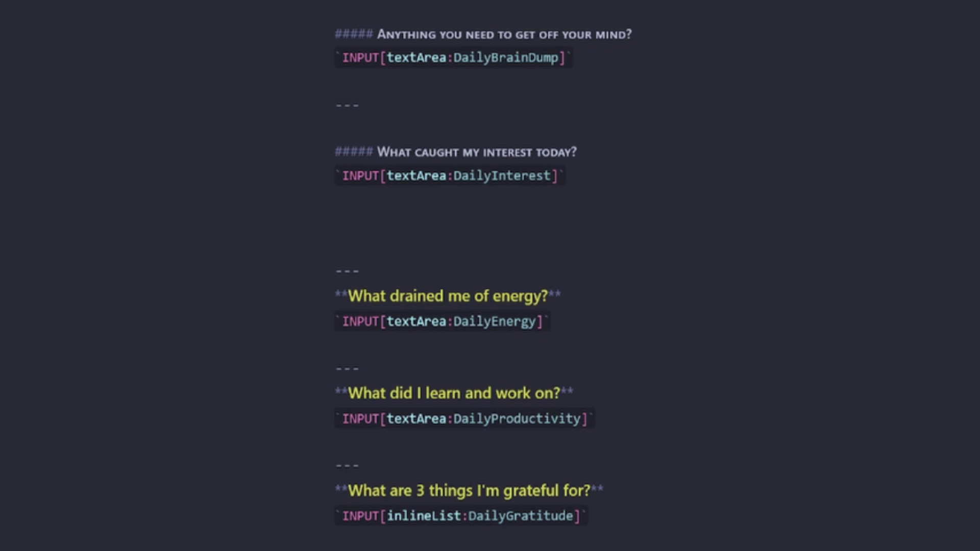
pyautogui.press('BackSpace')
pyautogui.press('BackSpace')
pyautogui.scroll(15, 490, 275)
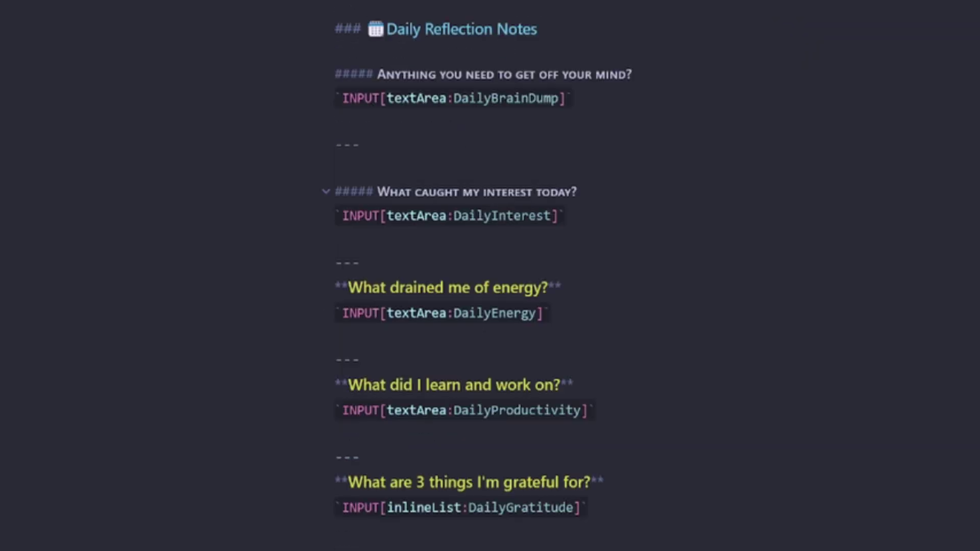
# Step: Make "What drained me of energy?" a level-five heading and remove its bold asterisks
pyautogui.moveTo(373, 192); pyautogui.dragTo(335, 192)
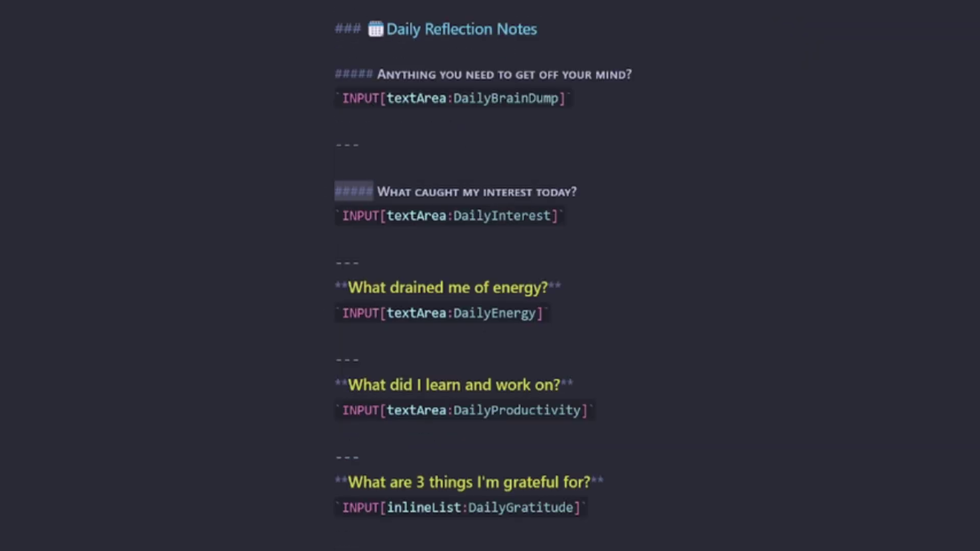
pyautogui.moveTo(348, 288); pyautogui.dragTo(335, 288)
pyautogui.hotkey('ctrl', 'v')
pyautogui.click(564, 285)
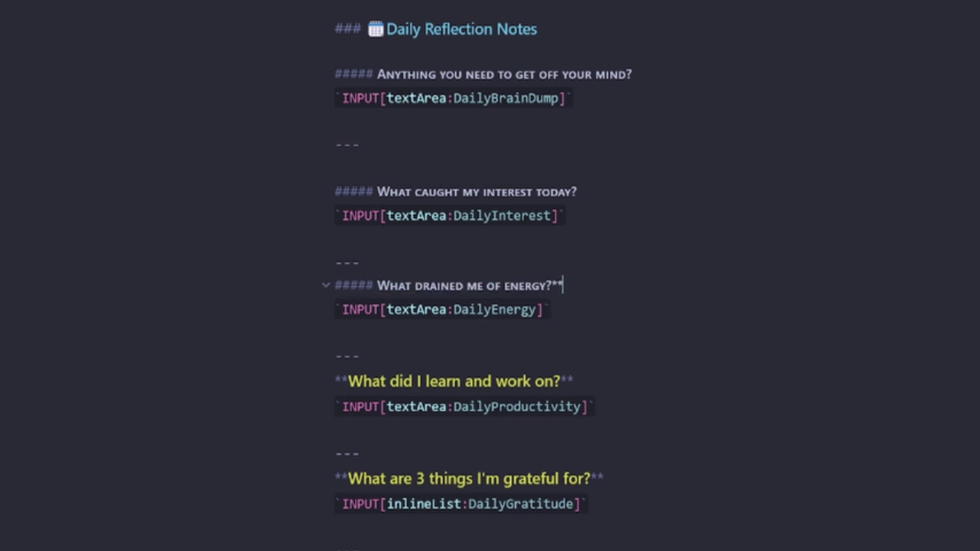
pyautogui.press('BackSpace')
pyautogui.press('BackSpace')
# Step: Delete the "What did I learn and work on?" prompt with its input field, and remove the DailyProductivity property from the frontmatter
pyautogui.click(574, 385)
pyautogui.scroll(3, 490, 276)
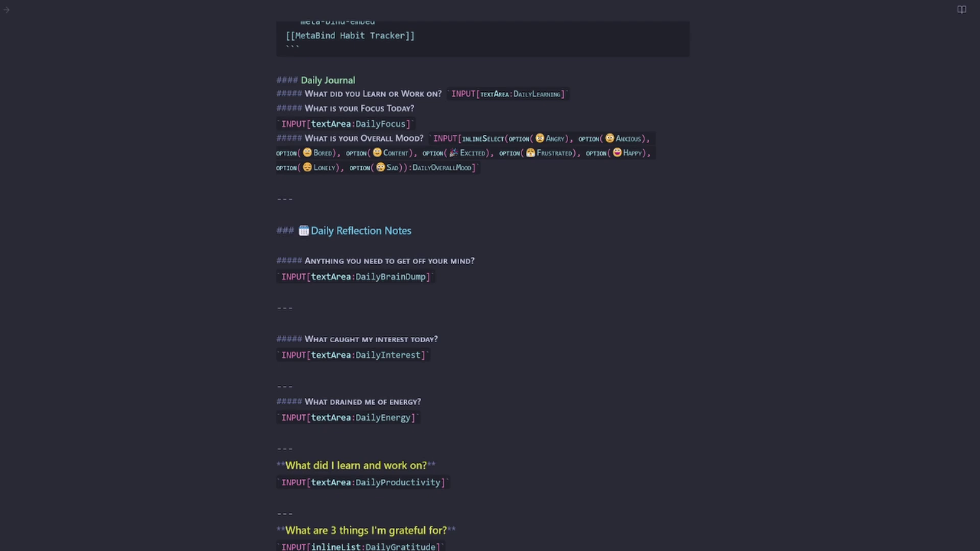
pyautogui.doubleClick(547, 94)
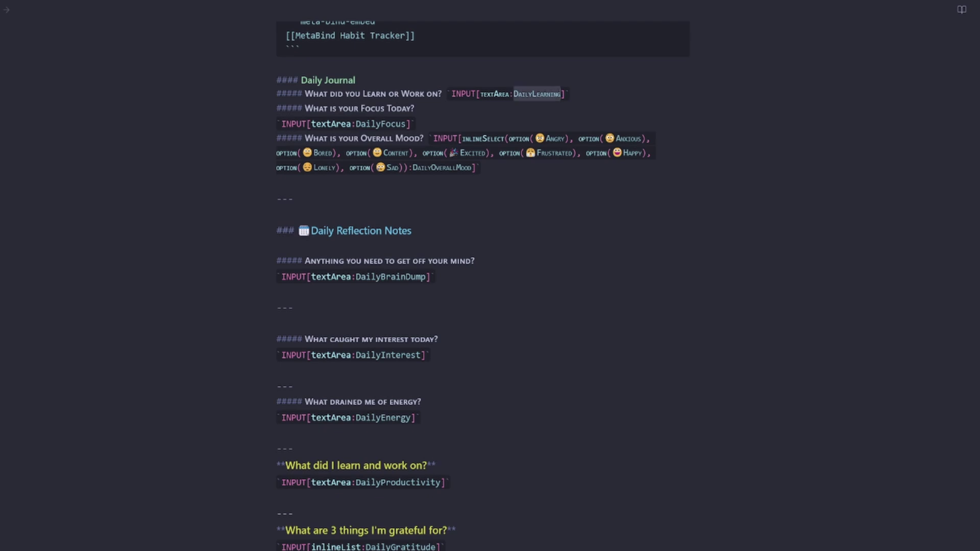
pyautogui.moveTo(449, 482); pyautogui.dragTo(277, 449)
pyautogui.press('BackSpace')
pyautogui.press('BackSpace')
pyautogui.scroll(4, 357, 357)
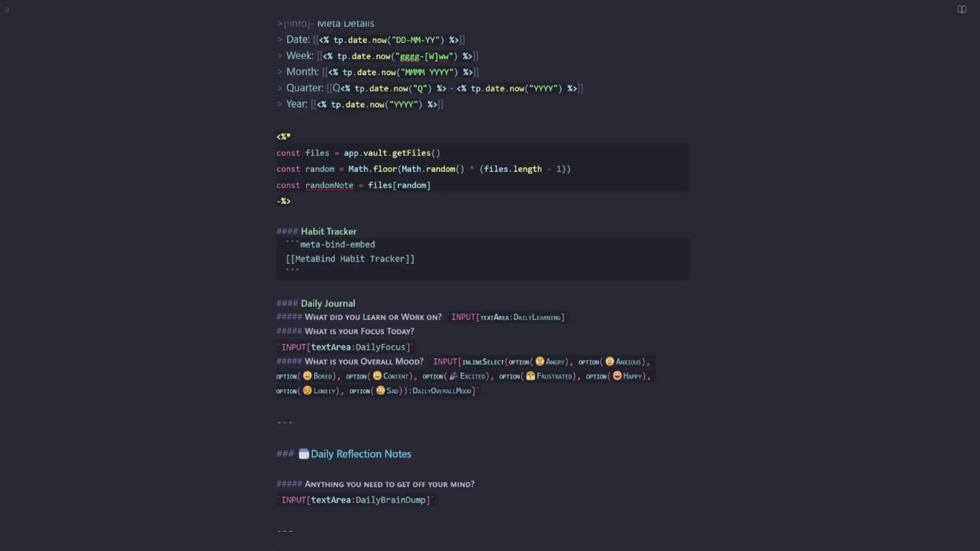
pyautogui.scroll(6, 482, 286)
pyautogui.moveTo(301, 385); pyautogui.dragTo(373, 385)
pyautogui.click(372, 385)
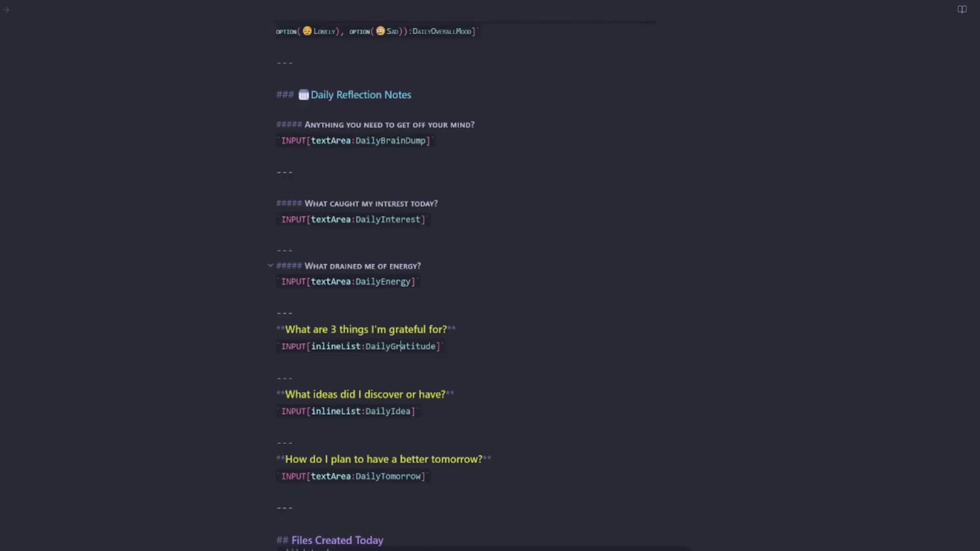
# Step: Make "What are 3 things I'm grateful for?" a level-five heading and remove its bold asterisks
pyautogui.moveTo(303, 267); pyautogui.dragTo(271, 266)
pyautogui.hotkey('ctrl', 'c')
pyautogui.moveTo(285, 329); pyautogui.dragTo(277, 330)
pyautogui.hotkey('ctrl', 'v')
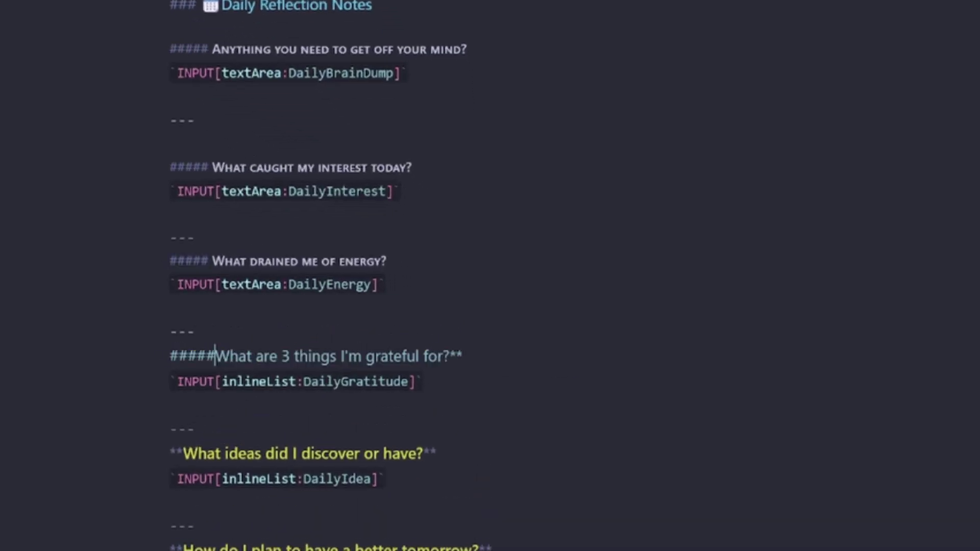
pyautogui.press('End')
pyautogui.press('BackSpace')
pyautogui.press('BackSpace')
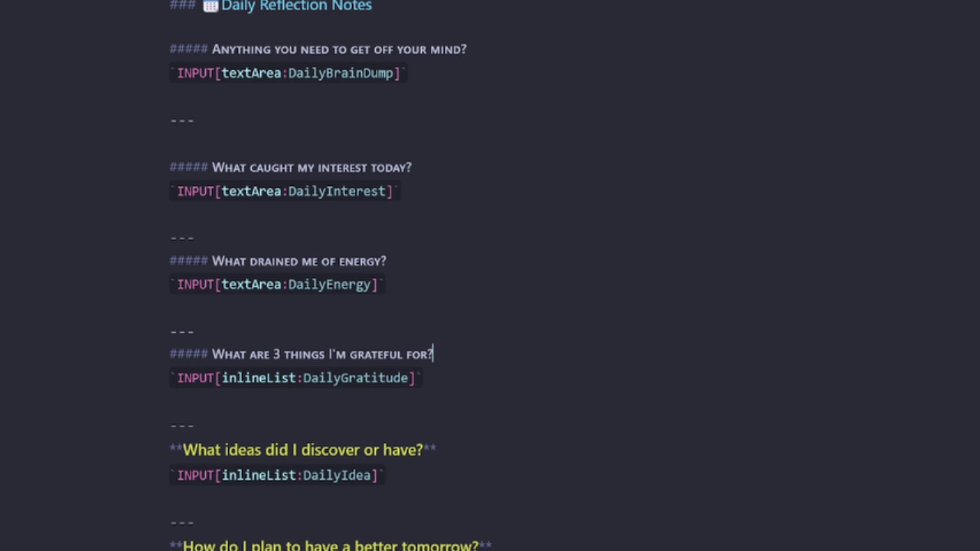
# Step: Reword the ideas prompt as "Did you discover any new ideas?" and make it and the better tomorrow prompt level-five headings
pyautogui.moveTo(209, 353); pyautogui.dragTo(169, 354)
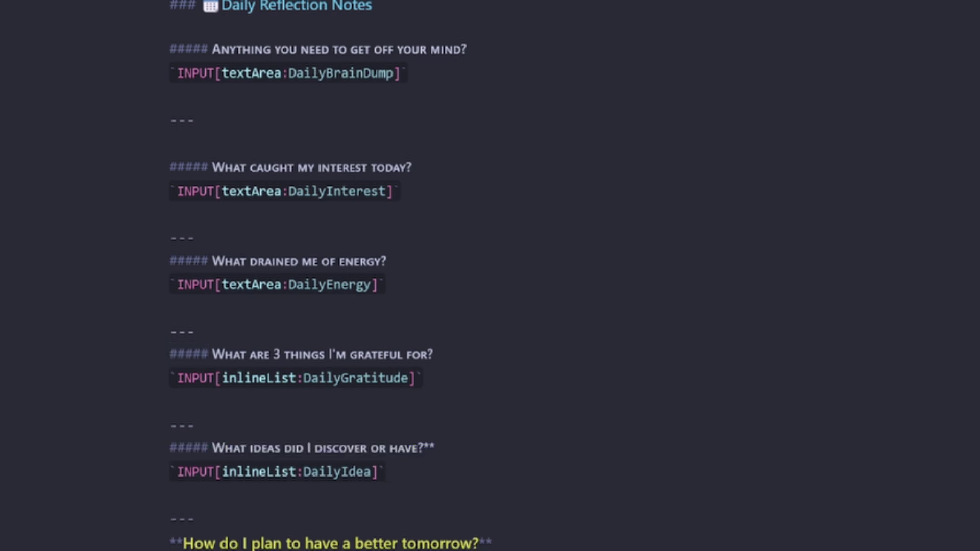
pyautogui.moveTo(435, 448); pyautogui.dragTo(212, 448)
pyautogui.hotkey('ctrl', 'v')
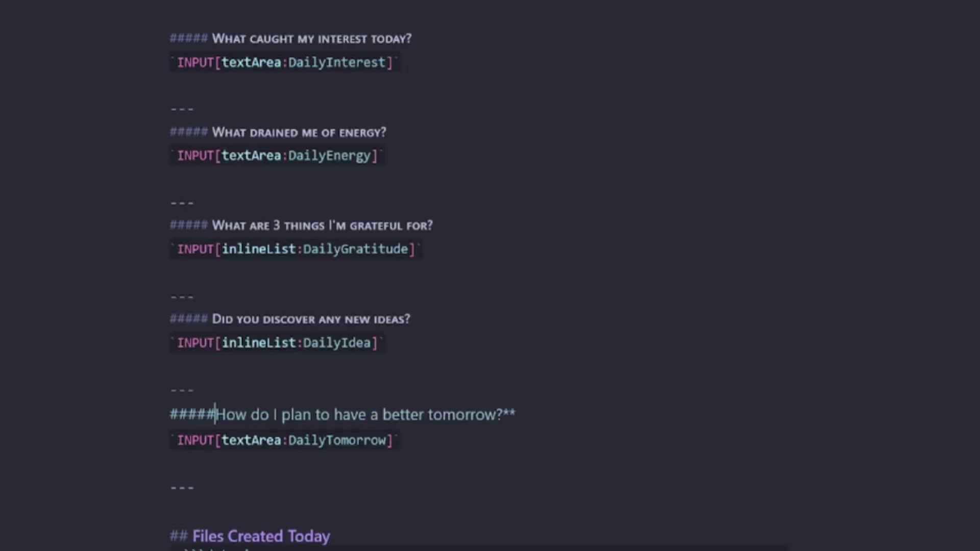
pyautogui.click(492, 412)
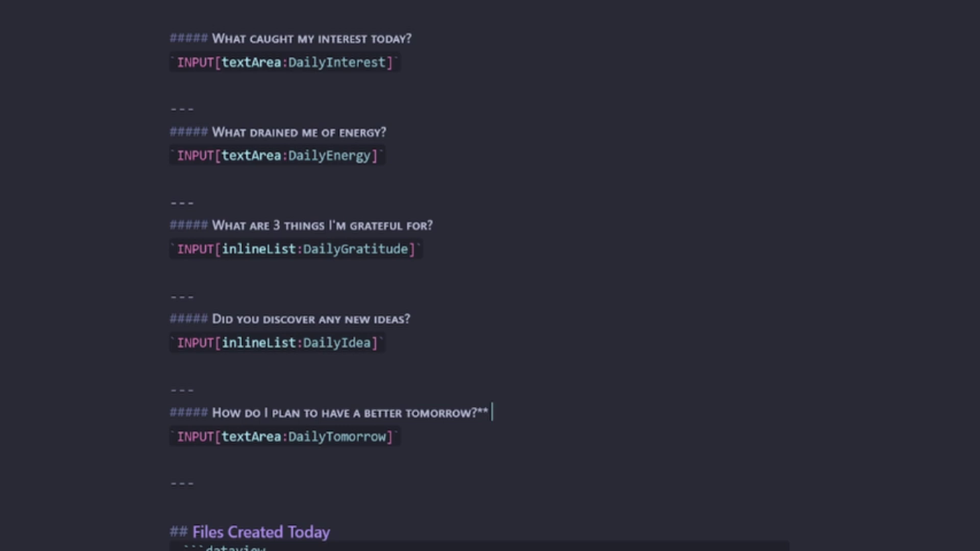
# Step: Replace the Files Created Today filter with WHERE file.ctime >= date([[<% tp.date.now('YYYY-MM-DD') %>]]) AND file.ctime < date([[<% tp.date.now('YYYY-MM-DD') %>]]) + dur(1 day)
pyautogui.scroll(-5, 491, 276)
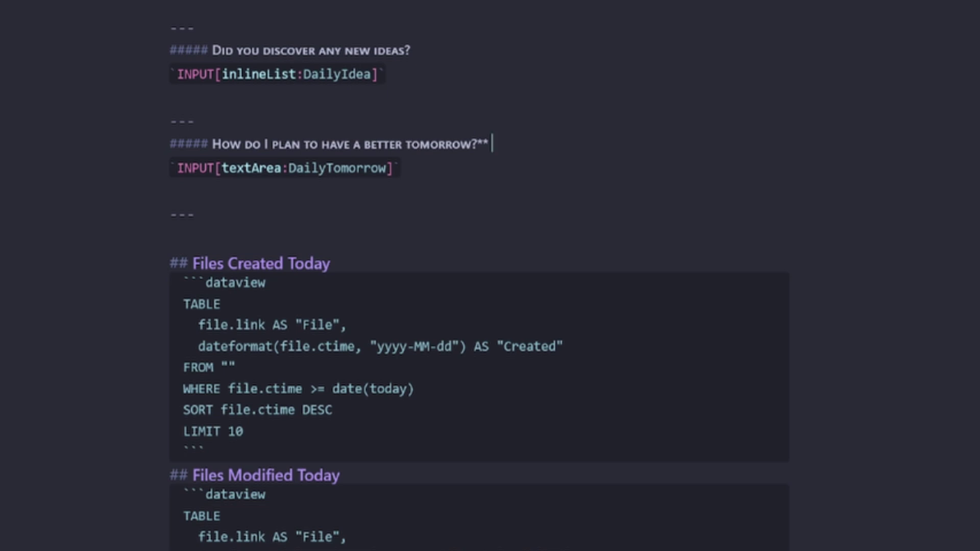
pyautogui.moveTo(414, 389); pyautogui.dragTo(183, 389)
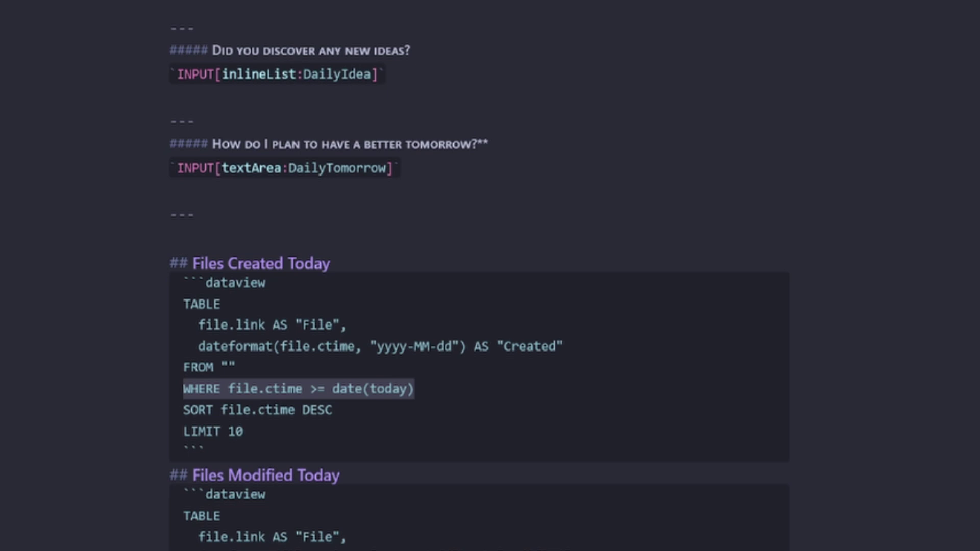
pyautogui.click(407, 346)
pyautogui.moveTo(415, 389); pyautogui.dragTo(183, 389)
pyautogui.hotkey('ctrl', 'v')
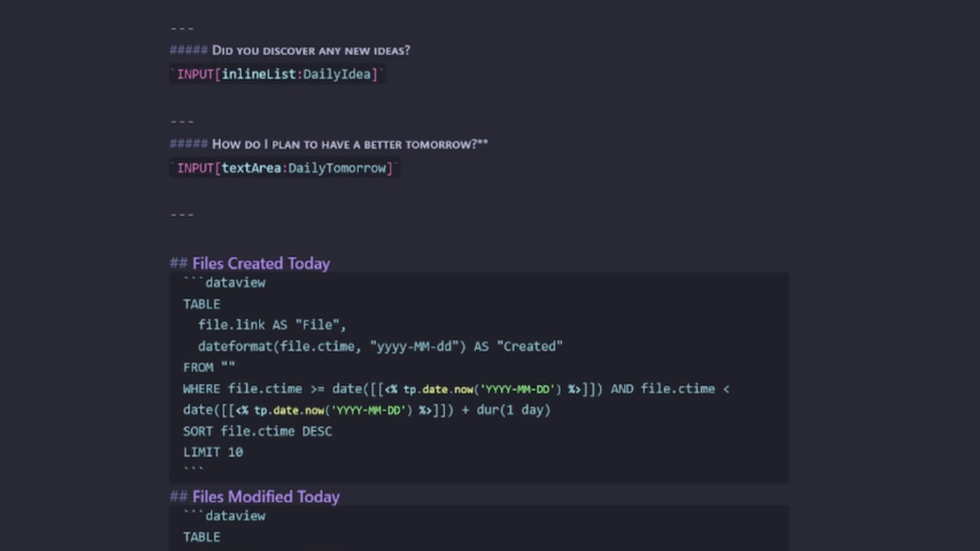
# Step: Change the first Action Items link to "Daily Reminders for 2025"
pyautogui.scroll(-10, 479, 288)
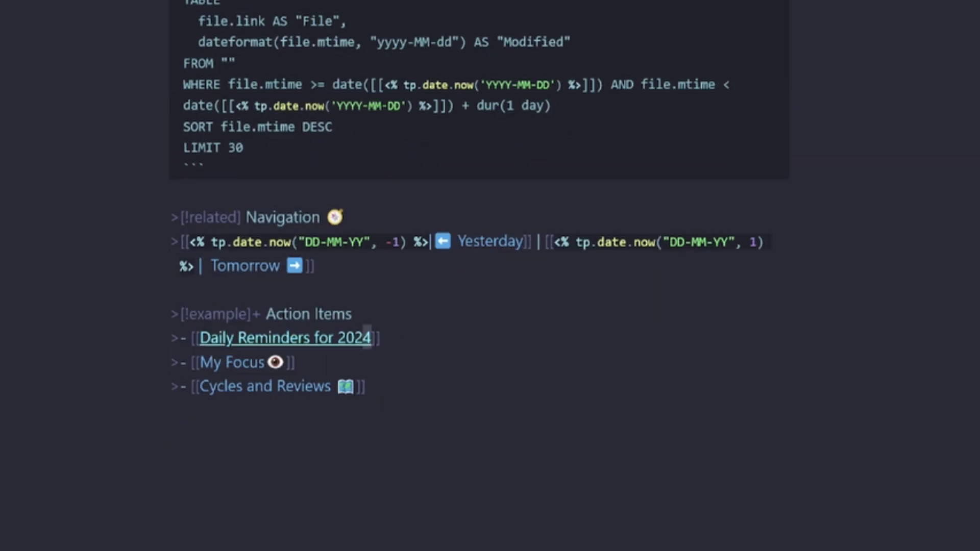
pyautogui.moveTo(363, 338); pyautogui.dragTo(371, 338)
pyautogui.write('5')
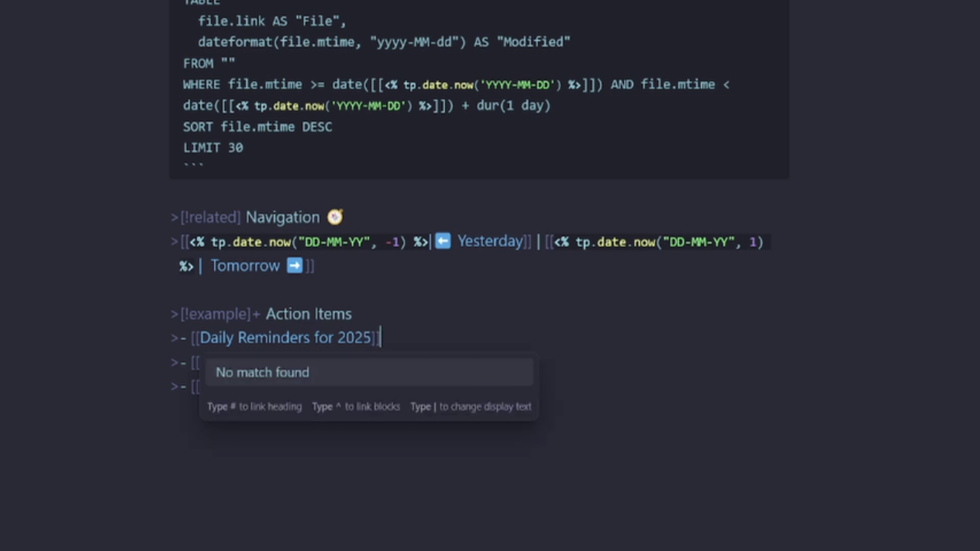
pyautogui.press('Escape')
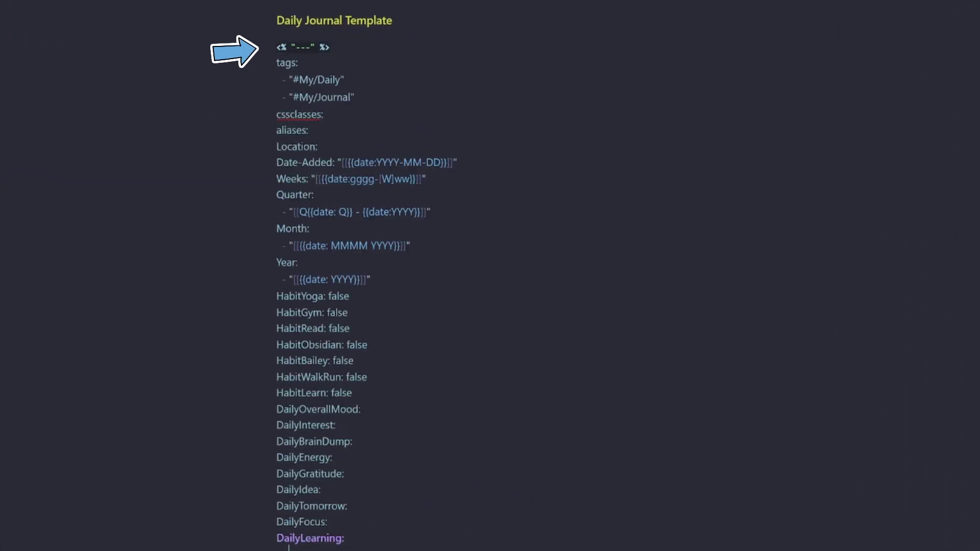
# Step: Examine the modal form script at the end of the template's frontmatter and copy the form name DailyJournal
pyautogui.scroll(-1, 482, 276)
pyautogui.scroll(-3, 482, 276)
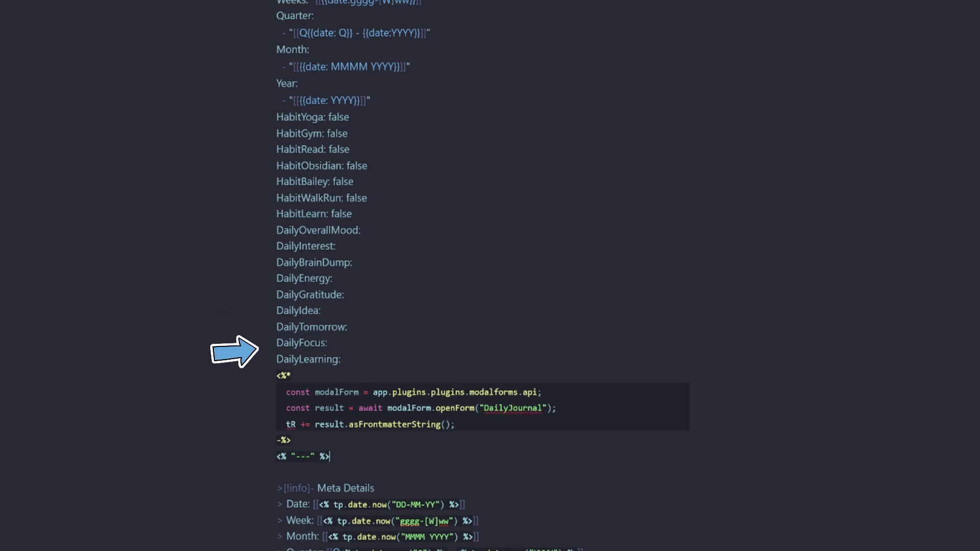
pyautogui.moveTo(556, 408); pyautogui.dragTo(277, 392)
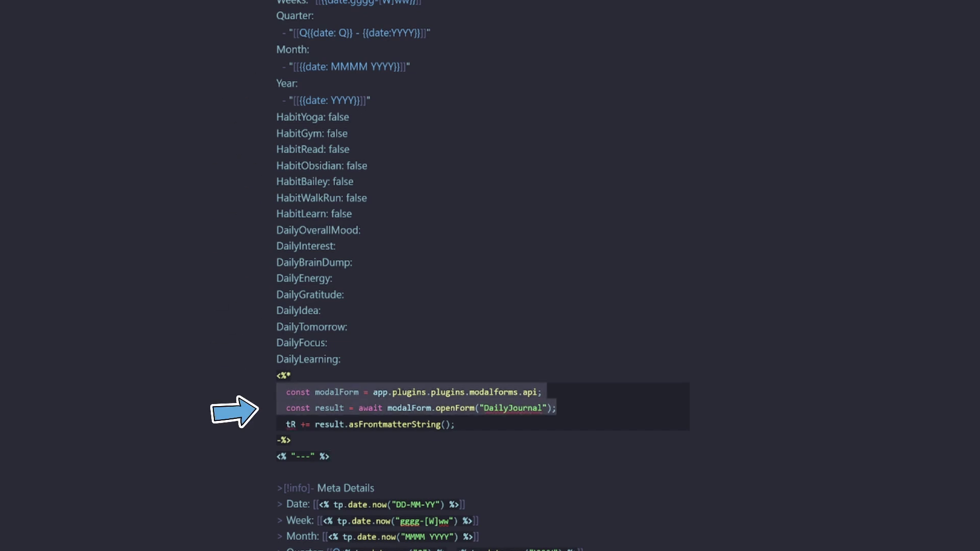
pyautogui.click(452, 424)
pyautogui.doubleClick(518, 408)
pyautogui.hotkey('ctrl', 'c')
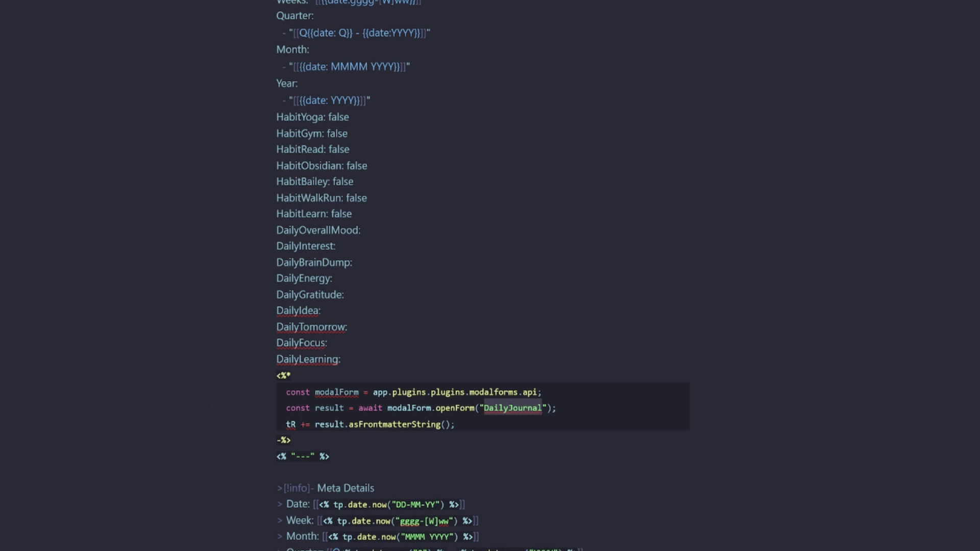
# Step: Examine the script's frontmatter output line, the Daily properties above it, and the DailyBrainDump input field in the template
pyautogui.moveTo(455, 424); pyautogui.dragTo(277, 424)
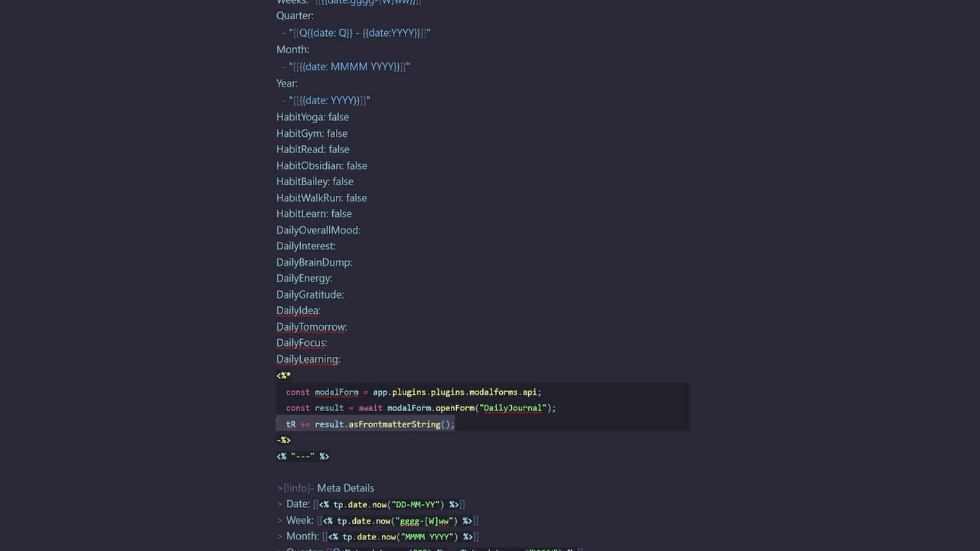
pyautogui.moveTo(341, 359); pyautogui.dragTo(276, 230)
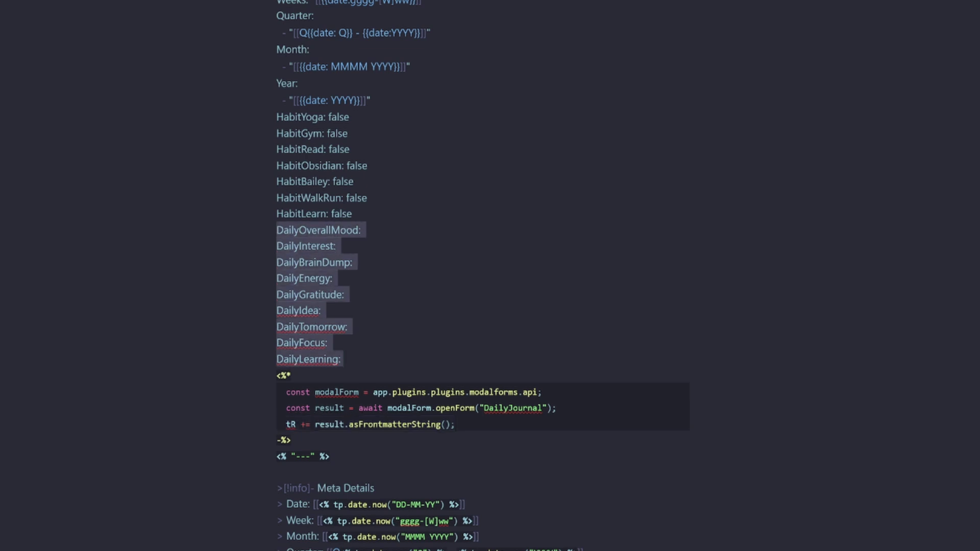
pyautogui.moveTo(455, 424); pyautogui.dragTo(277, 425)
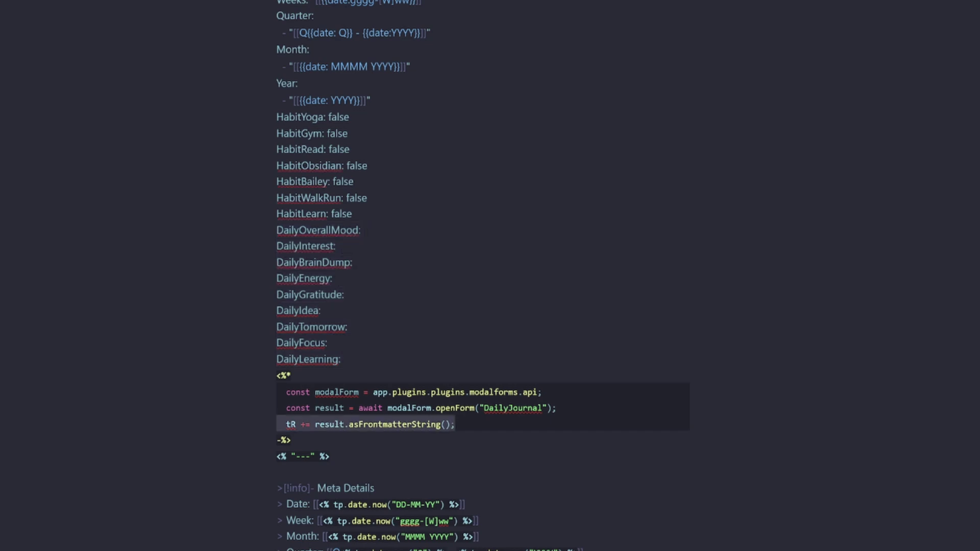
pyautogui.scroll(-10, 483, 276)
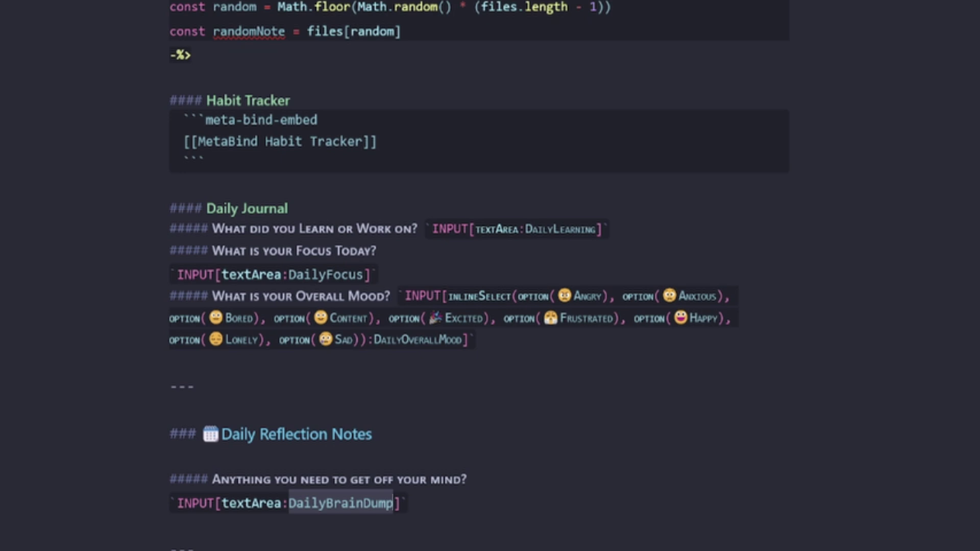
pyautogui.click(407, 503)
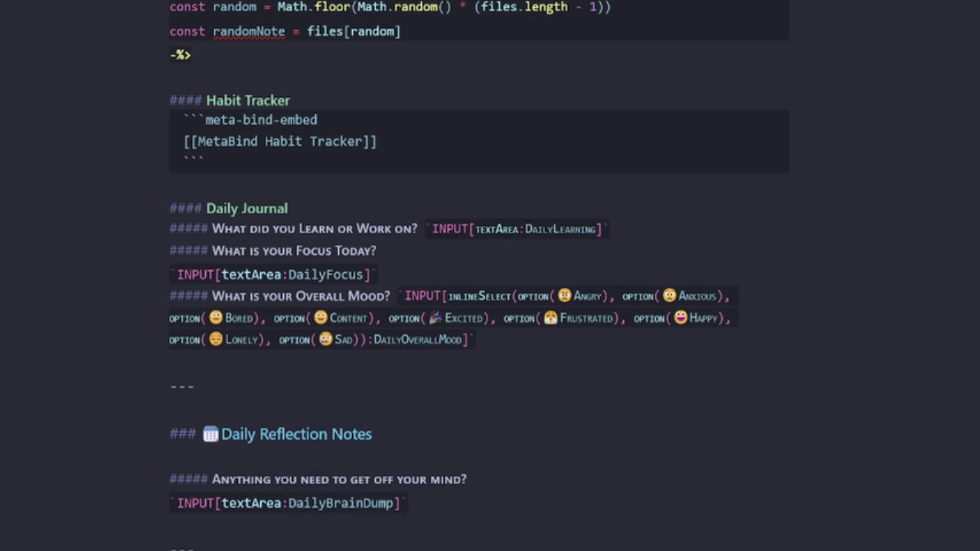
pyautogui.scroll(10, 479, 276)
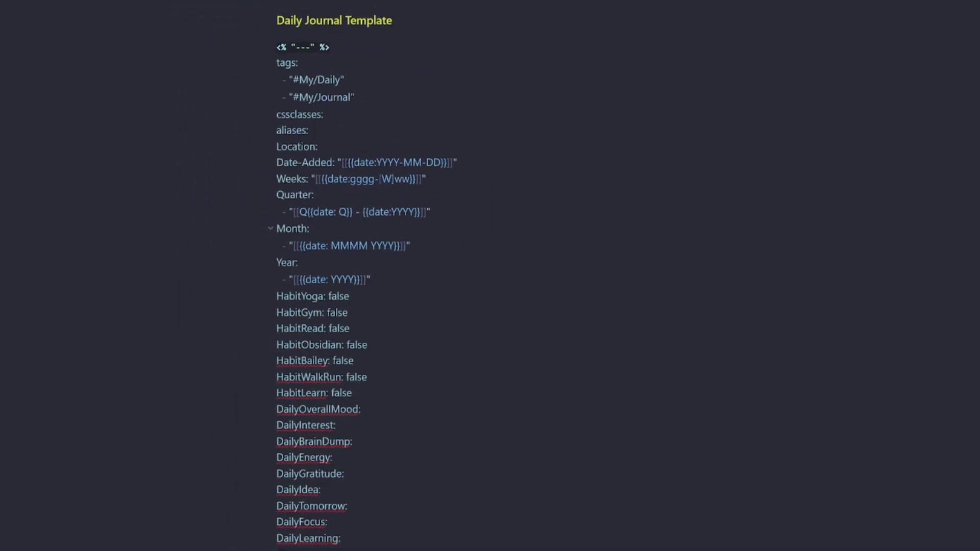
# Step: Create a new form from the Modal Forms manager and collapse both sidebars
pyautogui.hotkey('ctrl', 'p')
pyautogui.write('modal')
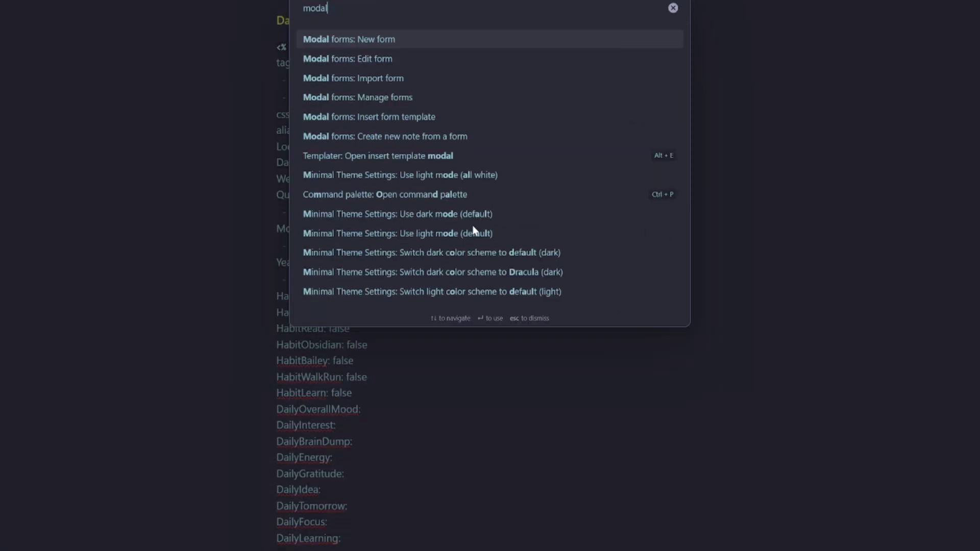
pyautogui.click(388, 99)
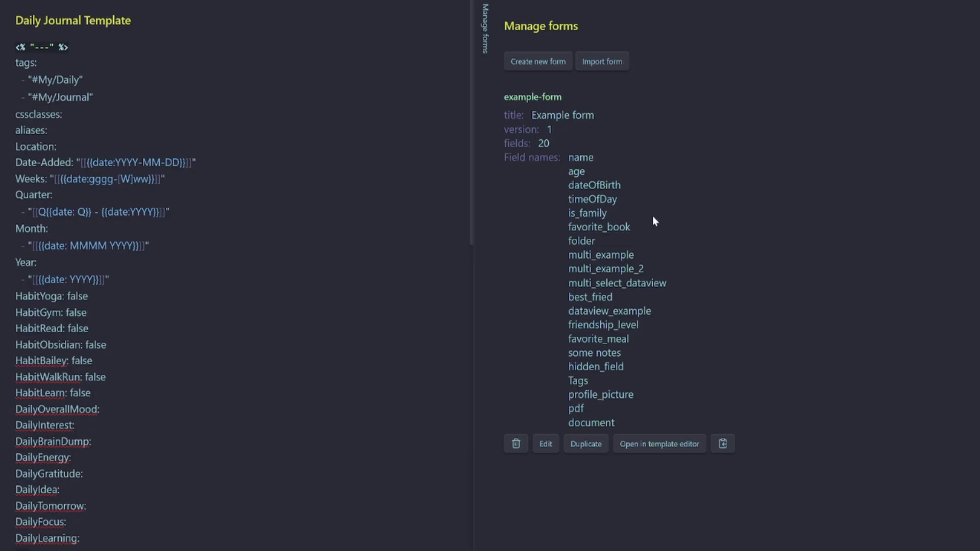
pyautogui.click(532, 60)
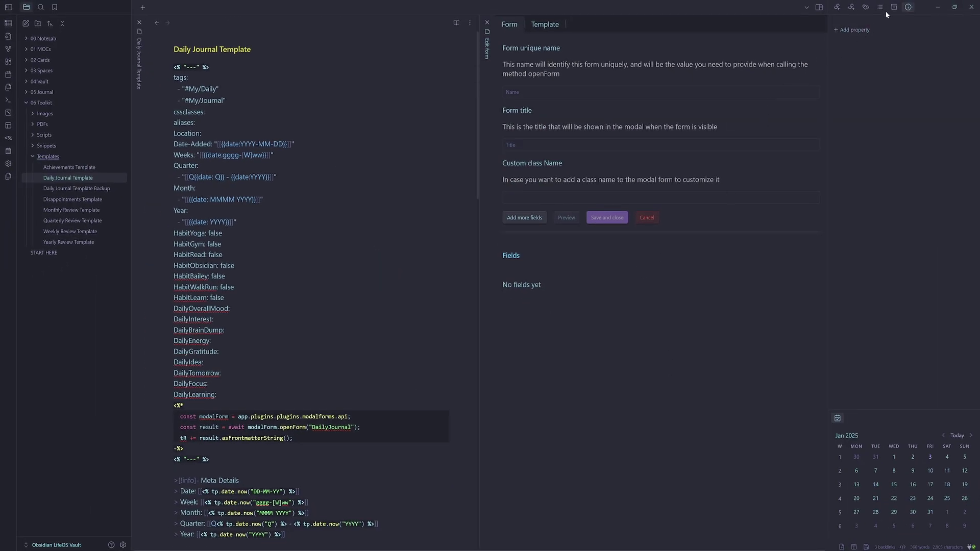
pyautogui.click(820, 7)
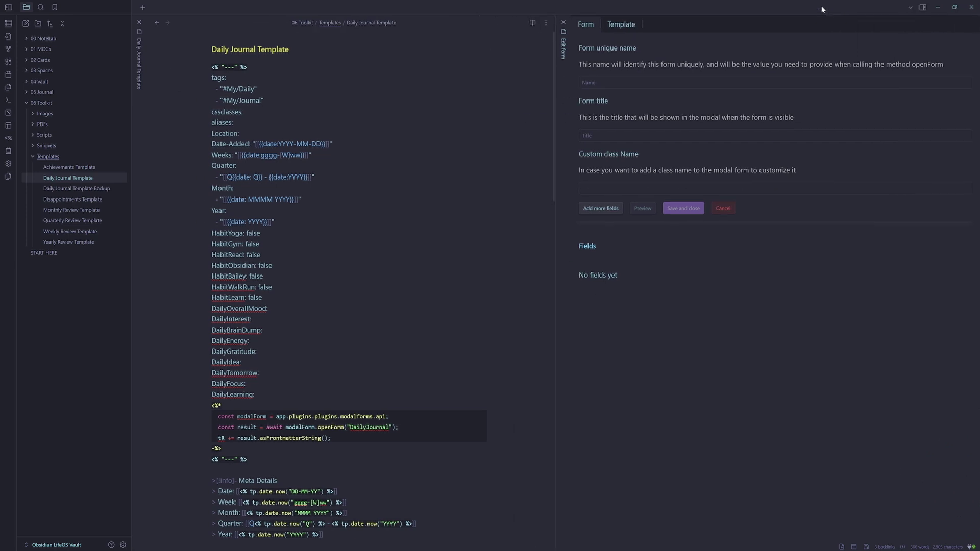
pyautogui.click(8, 7)
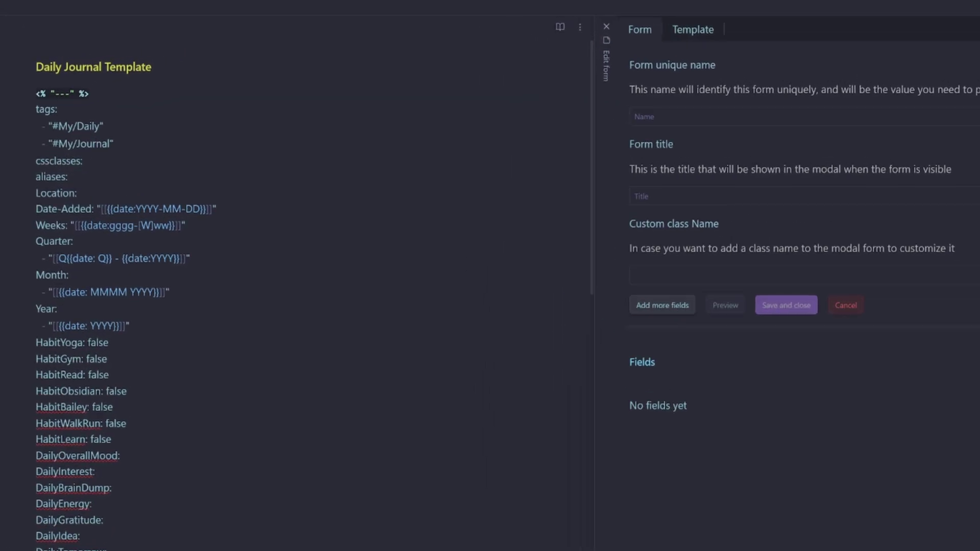
# Step: Set the form's unique name to DailyJournal and its title to "Daily Journal"
pyautogui.click(700, 117)
pyautogui.hotkey('ctrl', 'v')
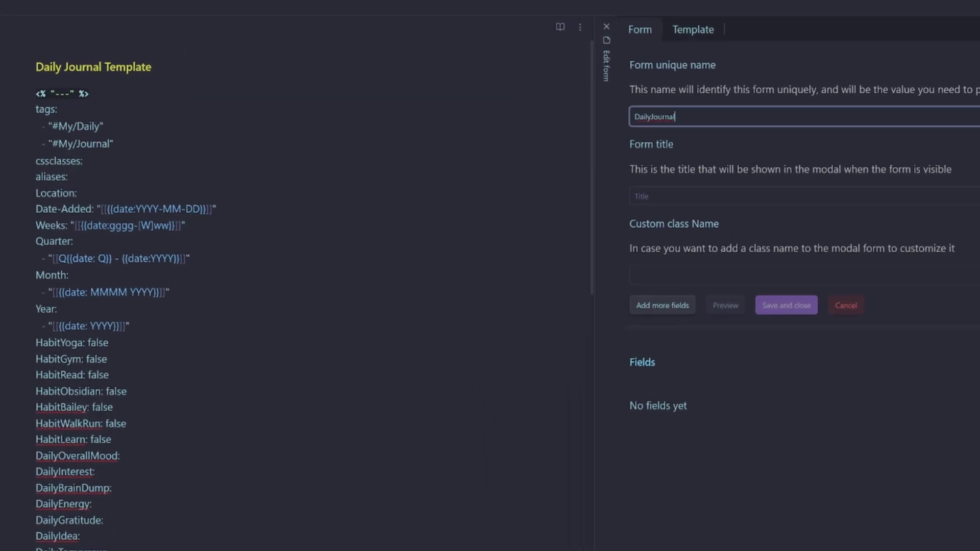
pyautogui.click(700, 196)
pyautogui.hotkey('ctrl', 'v')
pyautogui.click(651, 196)
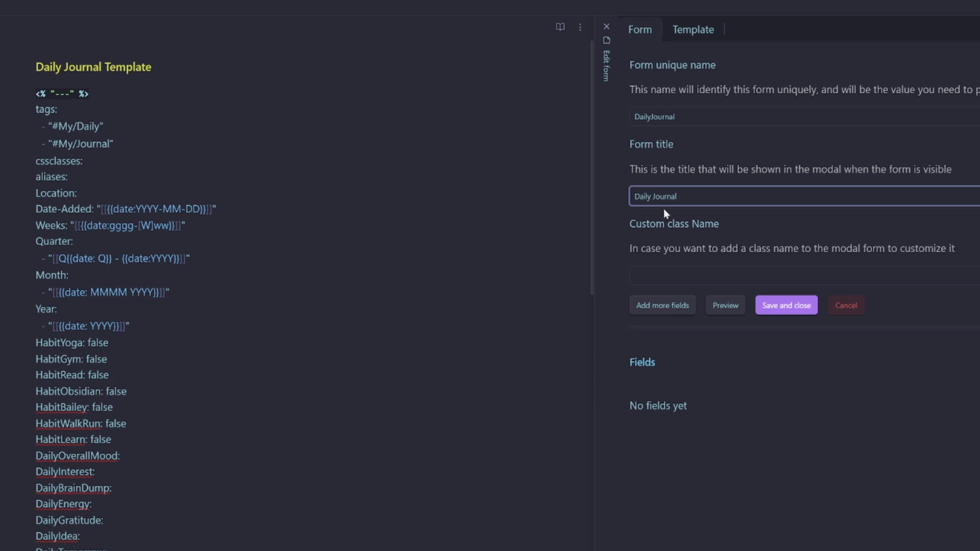
# Step: Add a first field to the form and name it DailyBrainDump, copied from the template's input
pyautogui.click(675, 306)
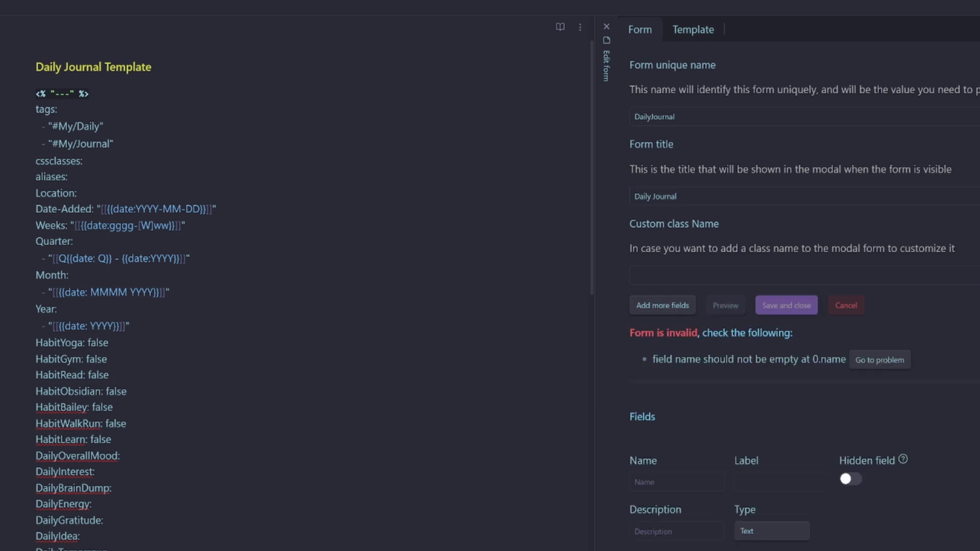
pyautogui.scroll(-10, 296, 275)
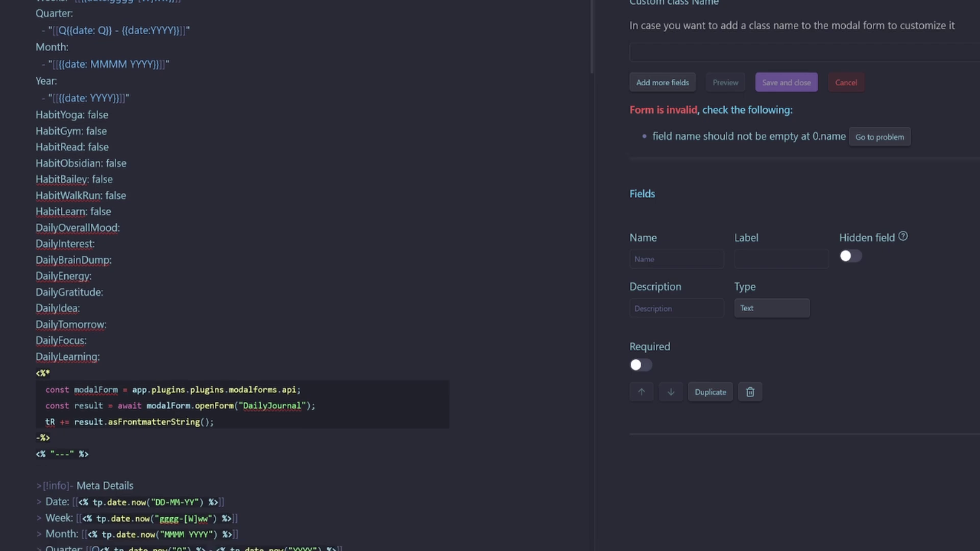
pyautogui.scroll(-7, 243, 276)
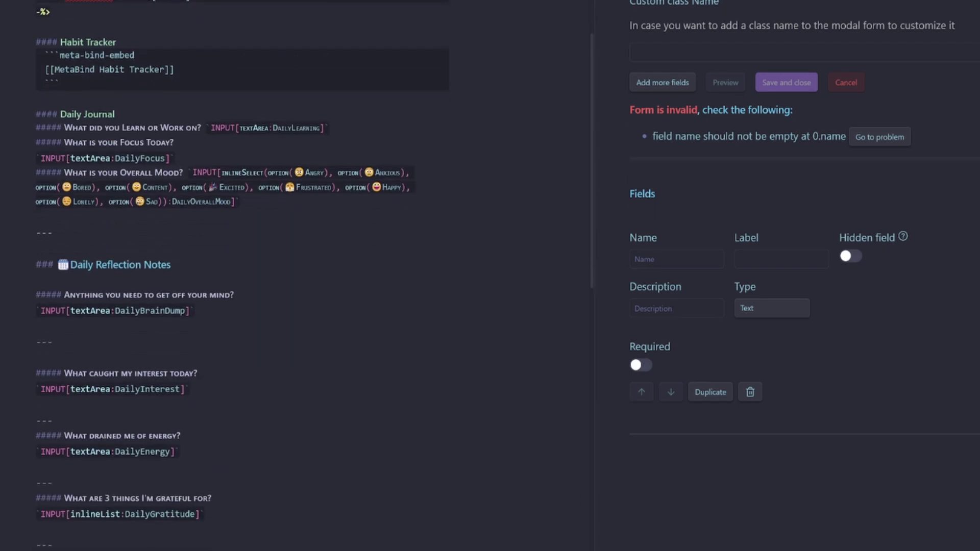
pyautogui.doubleClick(149, 310)
pyautogui.hotkey('ctrl', 'c')
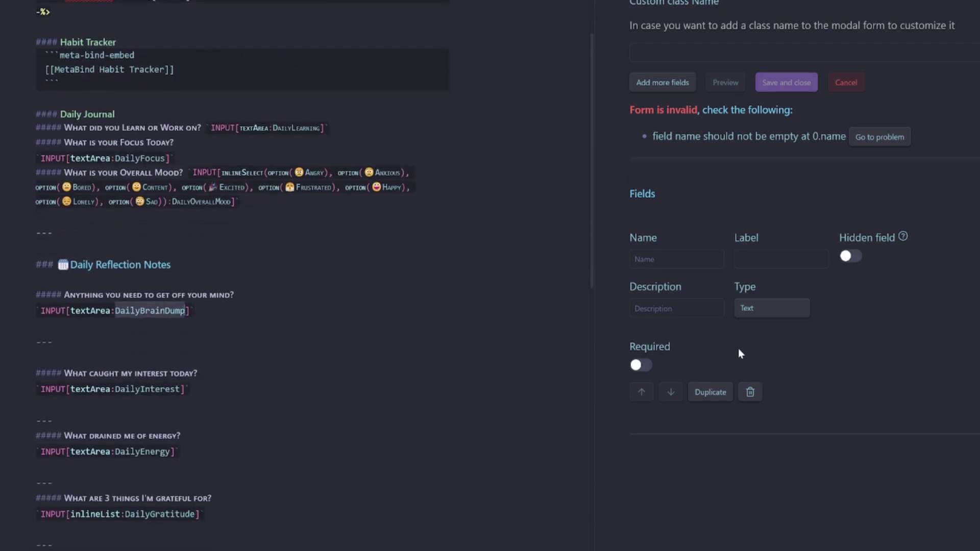
pyautogui.click(677, 259)
pyautogui.hotkey('ctrl', 'v')
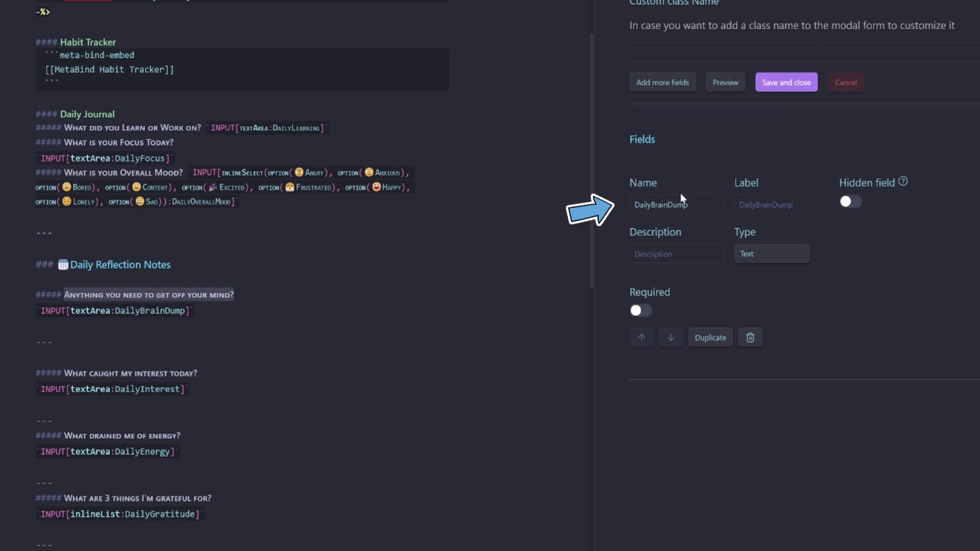
# Step: Label the DailyBrainDump field "Anything you need to get off your mind?" and set its type to Text area
pyautogui.click(782, 205)
pyautogui.write('Anything you need to get off your mind?')
pyautogui.click(907, 246)
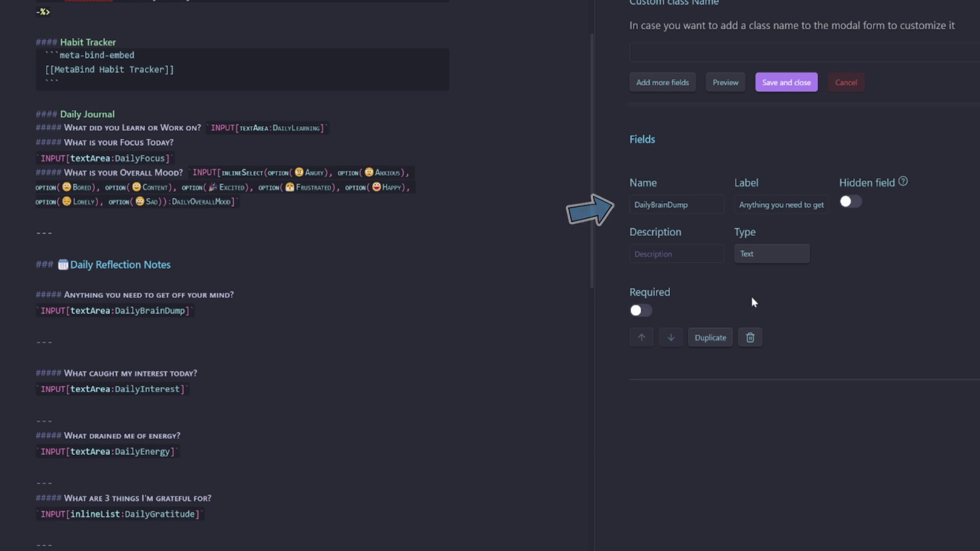
pyautogui.click(771, 254)
pyautogui.click(776, 332)
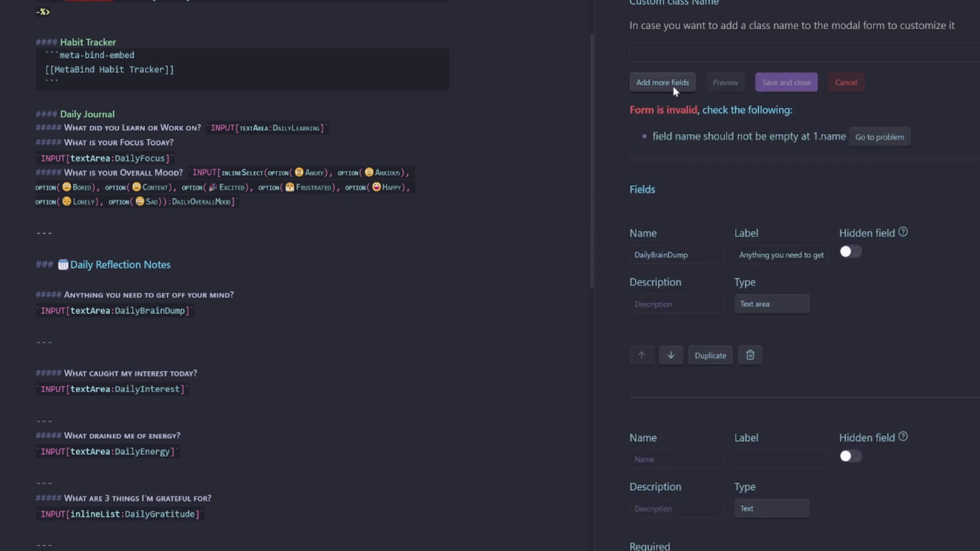
# Step: Name the second form field DailyFocus
pyautogui.scroll(-2, 739, 315)
pyautogui.scroll(-3, 307, 275)
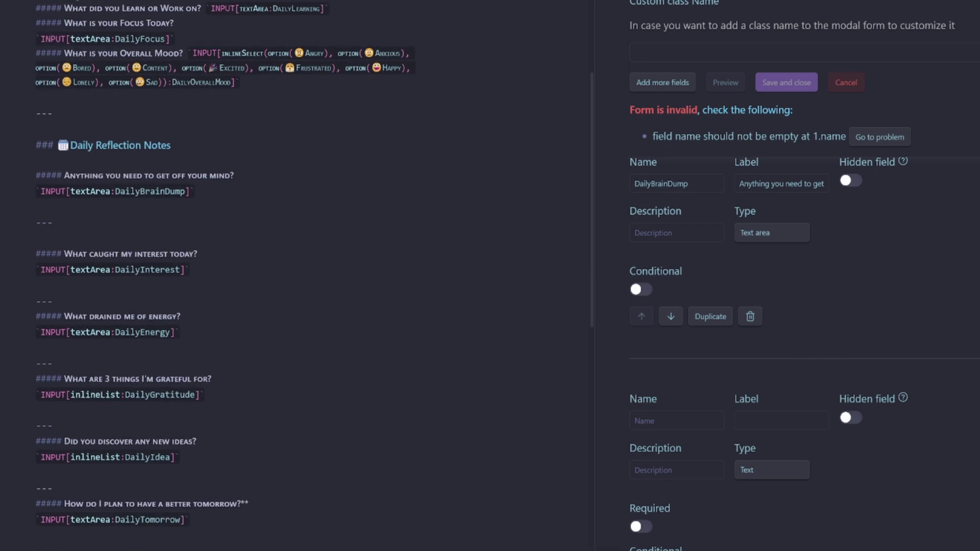
pyautogui.scroll(1, 296, 275)
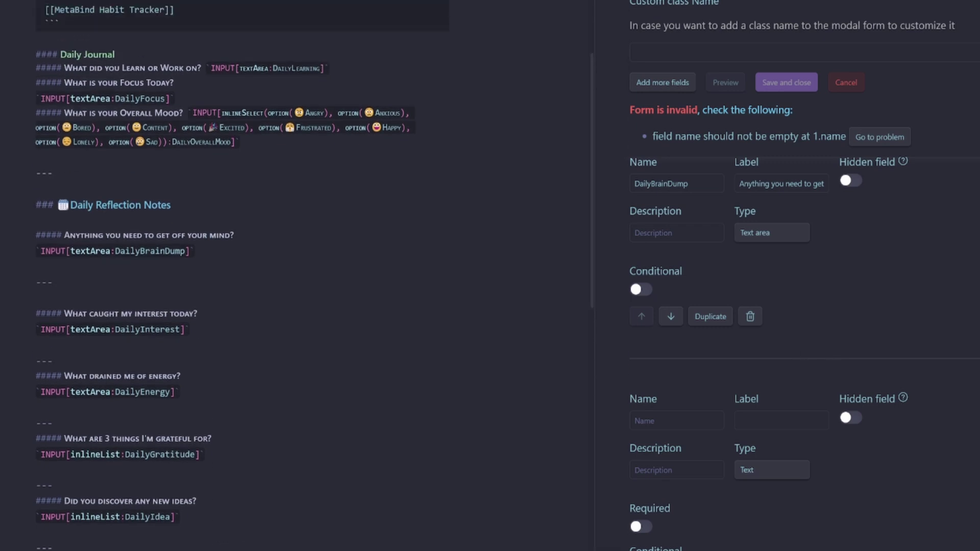
pyautogui.click(679, 421)
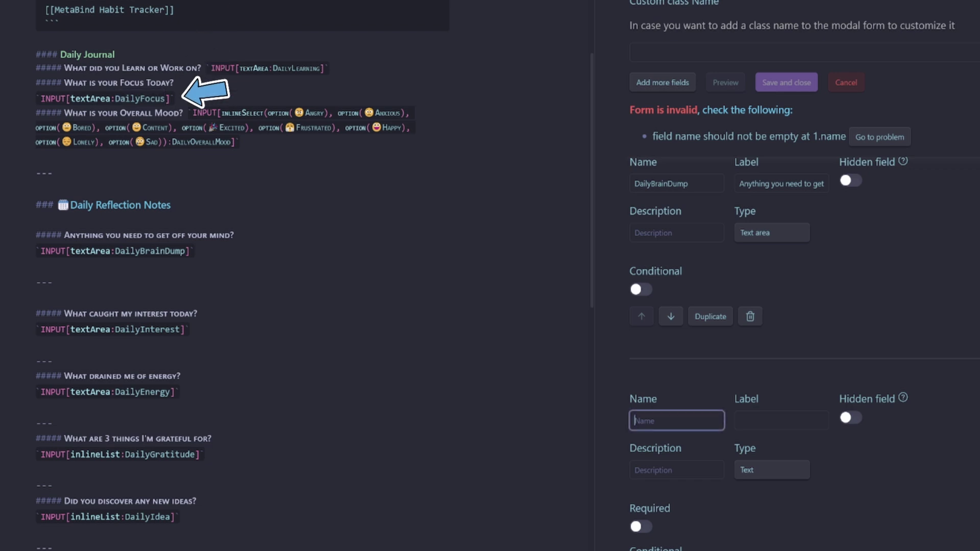
pyautogui.write('DailyFocus')
# Step: Label the DailyFocus field "What is your Focus Today?" using the template's heading and set its type to Text area
pyautogui.moveTo(175, 83); pyautogui.dragTo(64, 82)
pyautogui.hotkey('ctrl', 'c')
pyautogui.click(781, 367)
pyautogui.hotkey('ctrl', 'v')
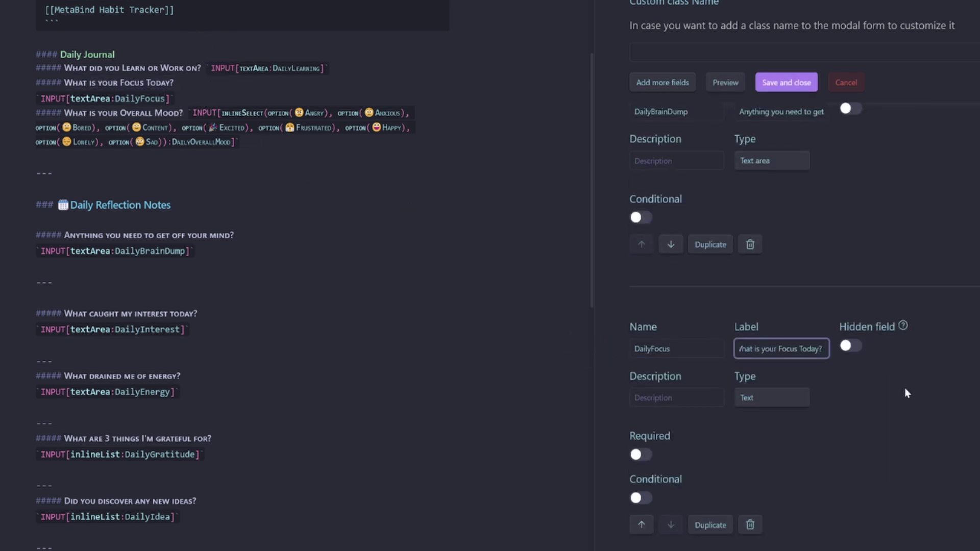
pyautogui.click(765, 399)
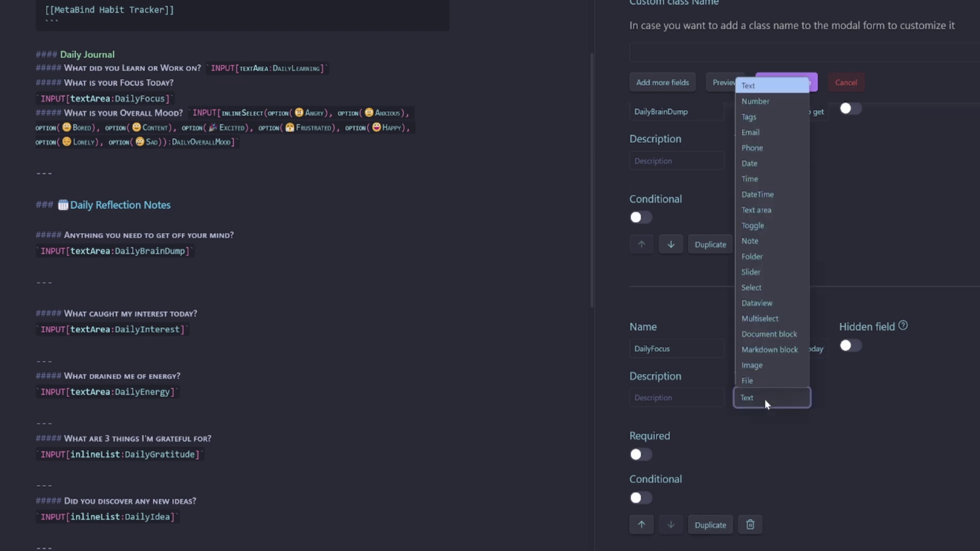
pyautogui.click(790, 212)
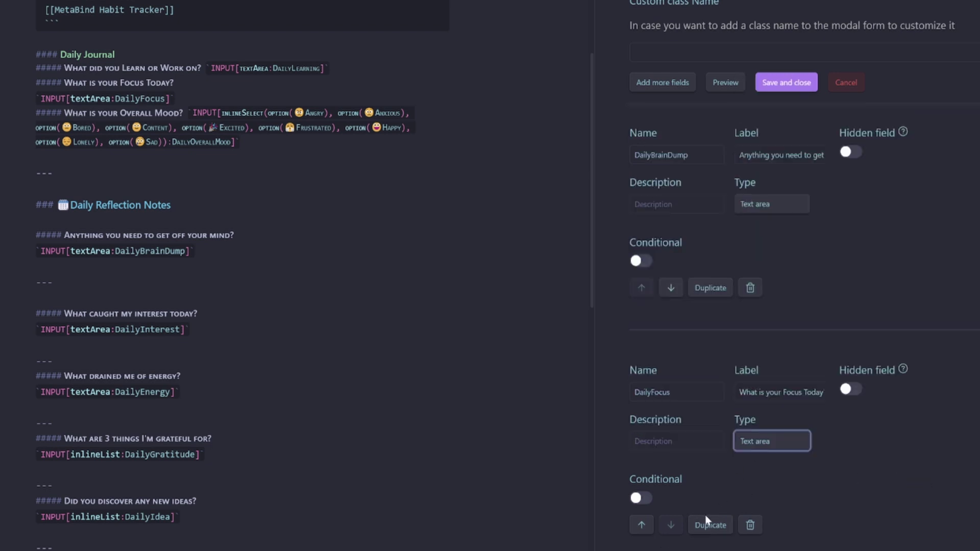
# Step: Add a third form field and name it DailyLearning, copied from the template's input
pyautogui.click(661, 83)
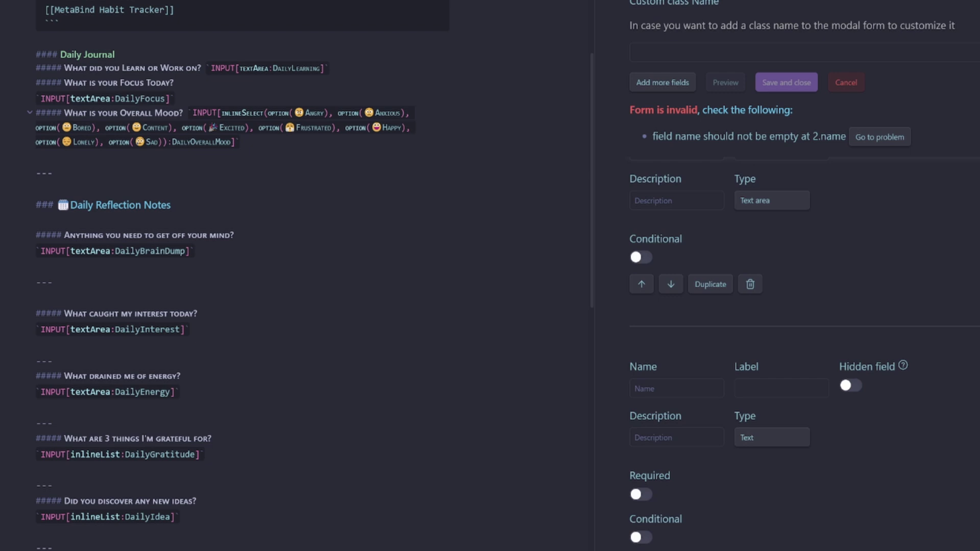
pyautogui.doubleClick(296, 68)
pyautogui.hotkey('ctrl', 'c')
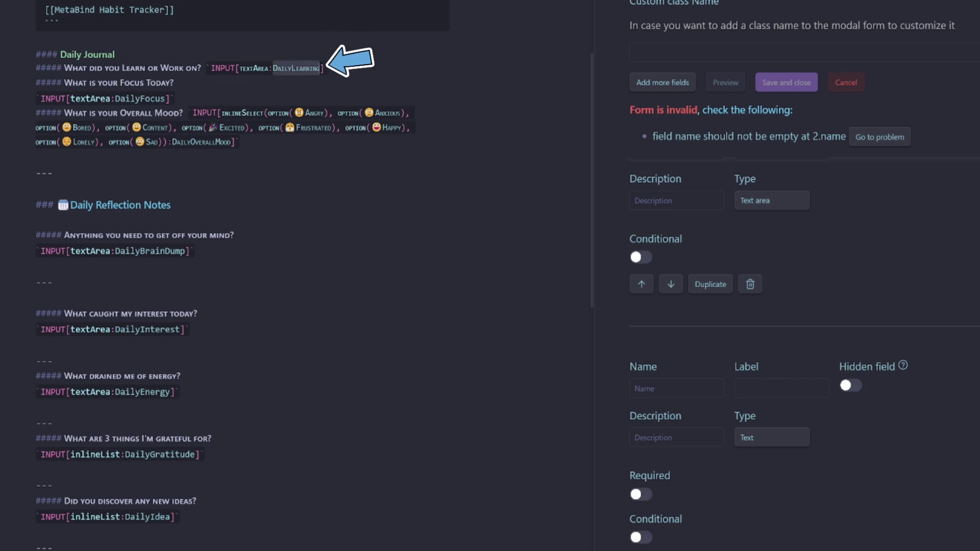
pyautogui.click(676, 389)
pyautogui.hotkey('ctrl', 'v')
# Step: Label the DailyLearning field "What did you Learn or Work on?" using the template's heading and set its type to Text area
pyautogui.moveTo(202, 68); pyautogui.dragTo(64, 68)
pyautogui.hotkey('ctrl', 'c')
pyautogui.click(781, 349)
pyautogui.hotkey('ctrl', 'v')
pyautogui.click(896, 370)
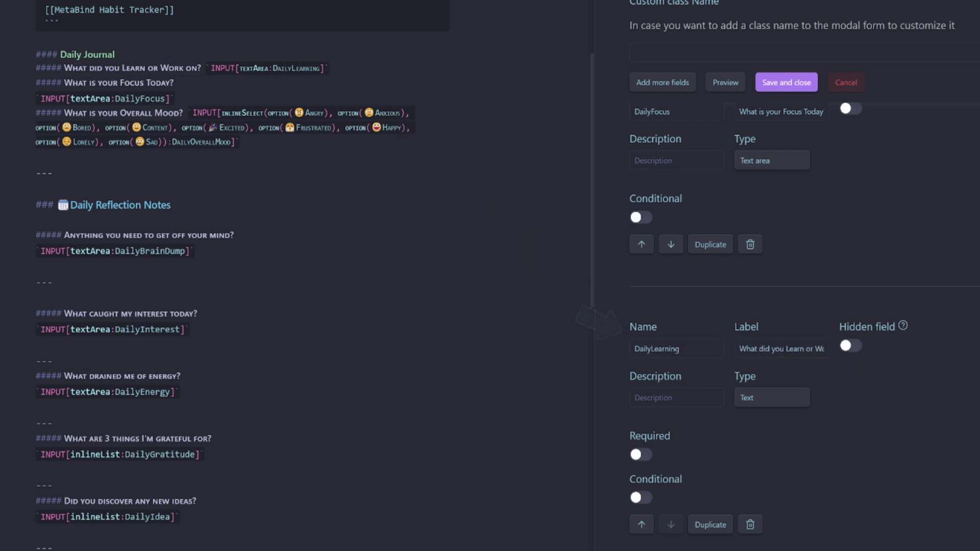
pyautogui.click(768, 393)
pyautogui.click(773, 210)
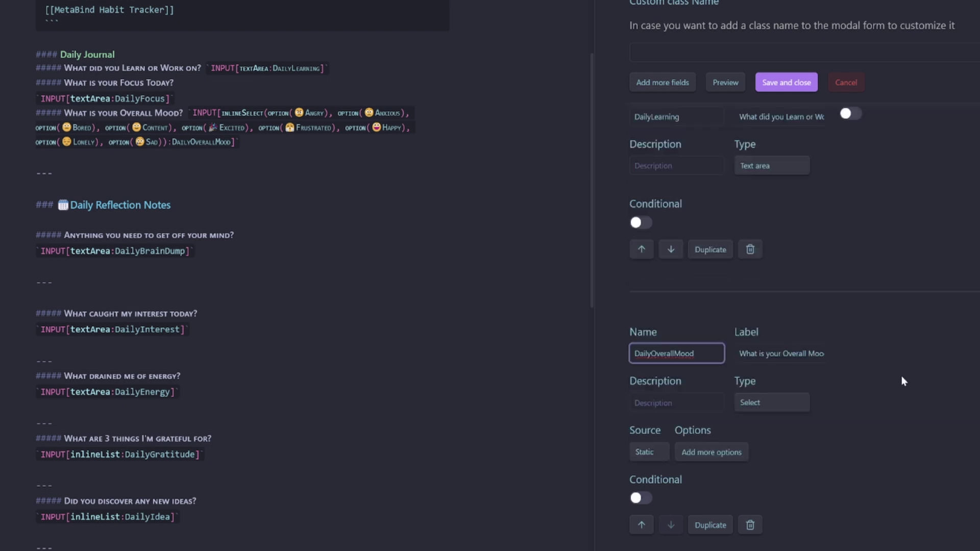
# Step: Add a first static option to the DailyOverallMood field with both label and value set to "Select"
pyautogui.click(899, 382)
pyautogui.click(737, 453)
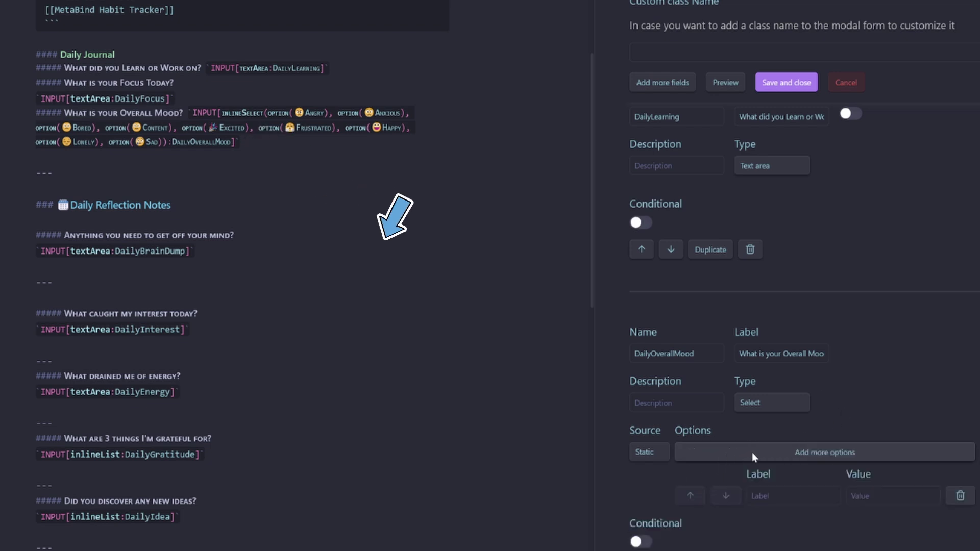
pyautogui.scroll(-1, 905, 410)
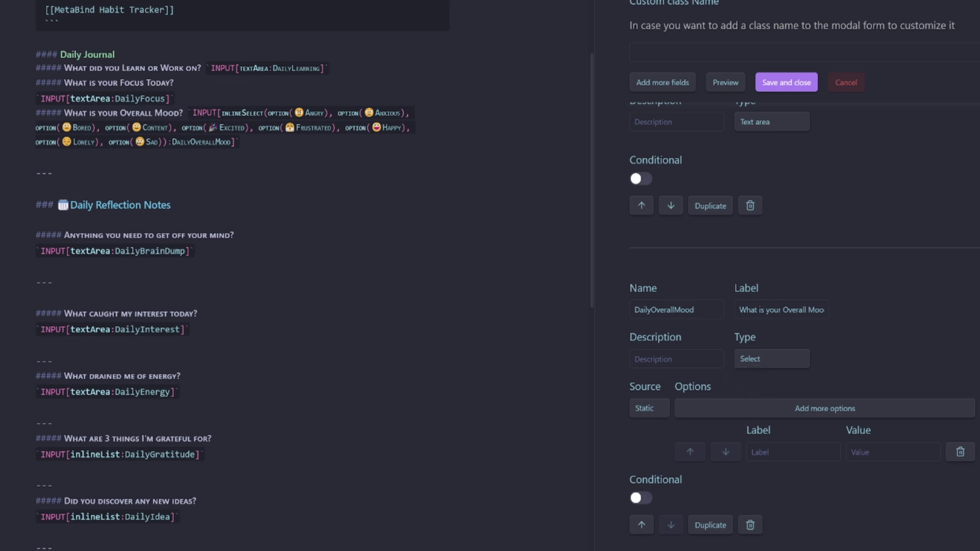
pyautogui.click(793, 453)
pyautogui.write('Select')
pyautogui.press('Tab')
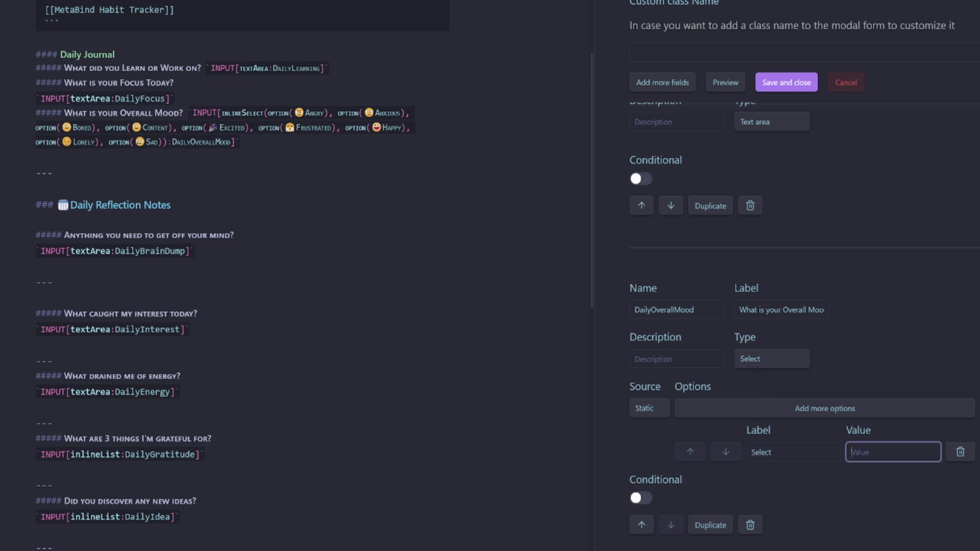
pyautogui.write('Select')
# Step: Add the options Angry, Anxious, Bored and Content with their emojis to the DailyOverallMood field, using each as both label and value
pyautogui.click(820, 410)
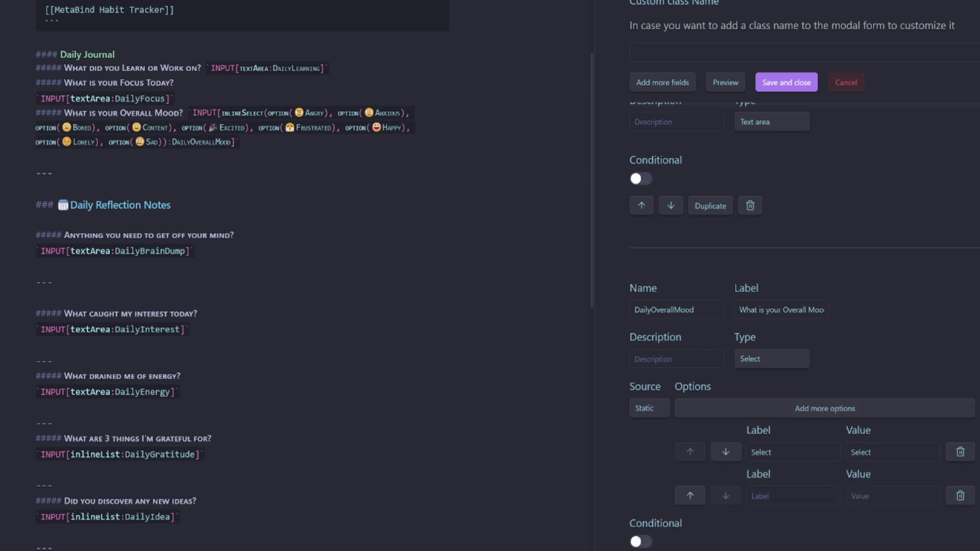
pyautogui.hotkey('ctrl', 'v')
pyautogui.hotkey('ctrl', 'v')
pyautogui.click(825, 409)
pyautogui.hotkey('ctrl', 'v')
pyautogui.hotkey('ctrl', 'v')
pyautogui.scroll(-2, 805, 327)
pyautogui.click(825, 320)
pyautogui.hotkey('ctrl', 'v')
pyautogui.hotkey('ctrl', 'v')
pyautogui.click(824, 321)
pyautogui.hotkey('ctrl', 'v')
pyautogui.hotkey('ctrl', 'v')
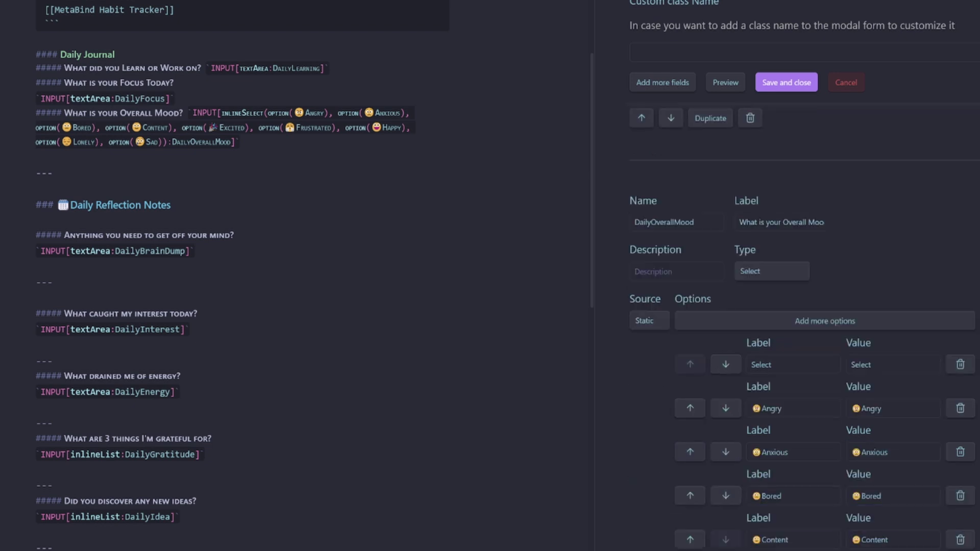
# Step: Add the options Excited, Frustrated, Happy and Lonely with their emojis to the DailyOverallMood field, matching label and value
pyautogui.click(825, 320)
pyautogui.hotkey('ctrl', 'v')
pyautogui.hotkey('ctrl', 'v')
pyautogui.click(825, 188)
pyautogui.hotkey('ctrl', 'v')
pyautogui.hotkey('ctrl', 'v')
pyautogui.click(825, 189)
pyautogui.hotkey('ctrl', 'v')
pyautogui.hotkey('ctrl', 'v')
pyautogui.click(825, 188)
pyautogui.hotkey('ctrl', 'v')
pyautogui.hotkey('ctrl', 'v')
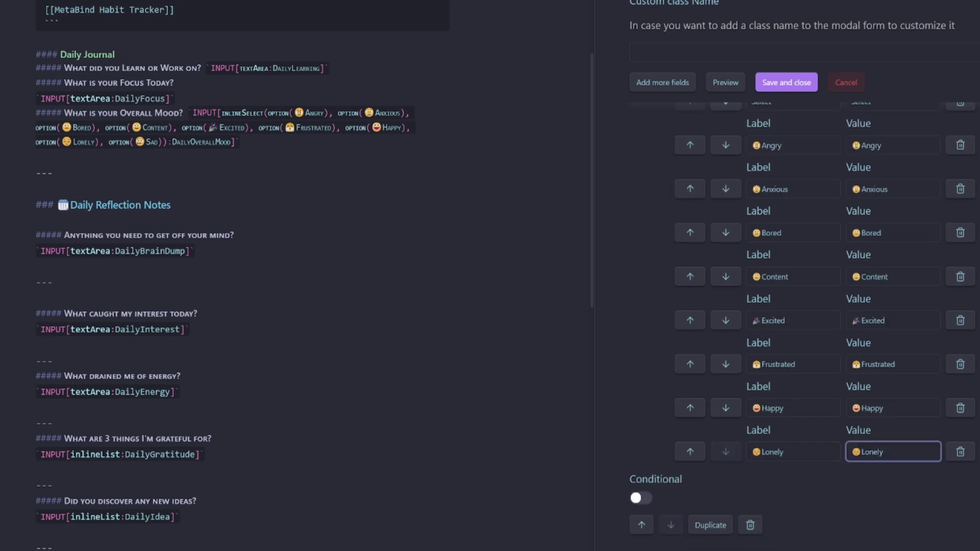
# Step: Add the last mood options Relaxed, Sad and Tired with their emojis, matching label and value
pyautogui.hotkey('ctrl', 'v')
pyautogui.hotkey('ctrl', 'v')
pyautogui.hotkey('ctrl', 'v')
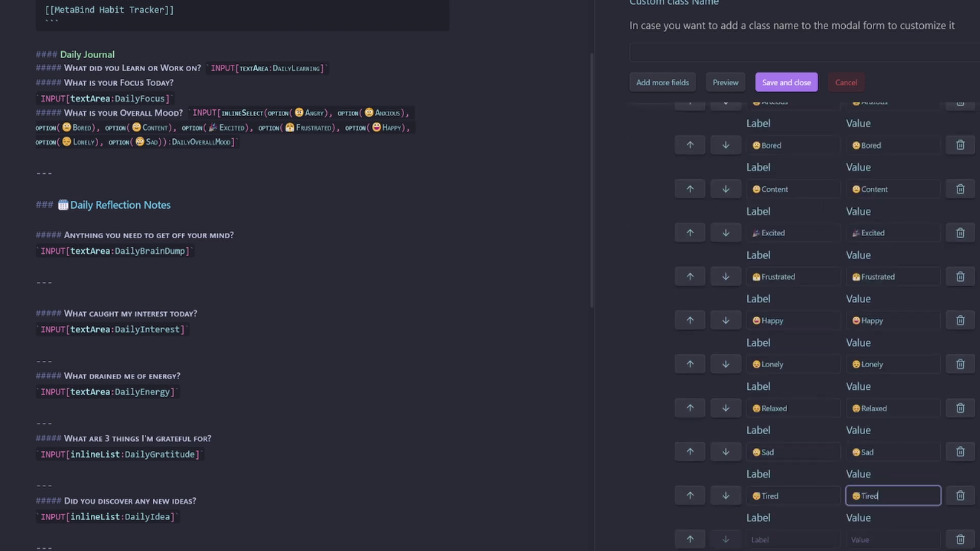
# Step: Save the DailyJournal form and close its editor
pyautogui.scroll(6, 820, 325)
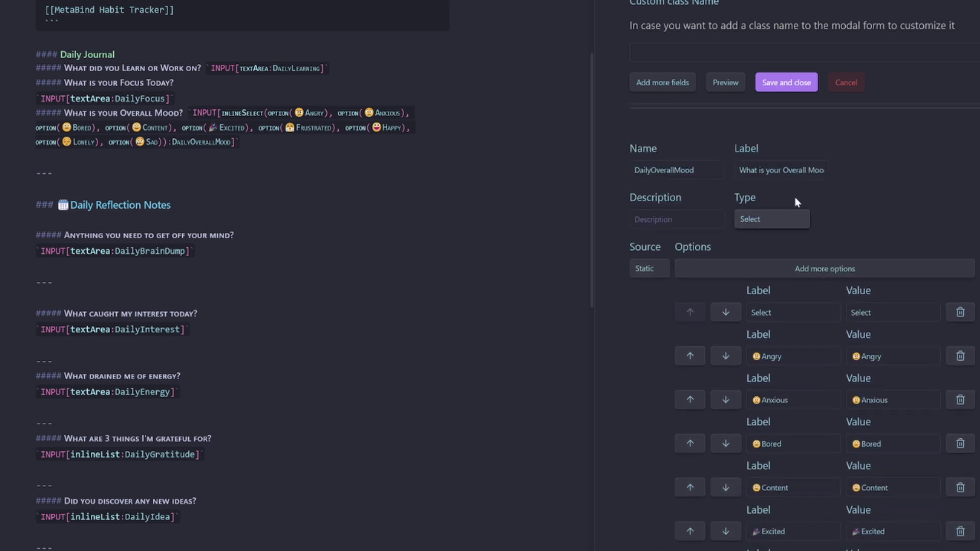
pyautogui.click(780, 83)
pyautogui.scroll(8, 603, 276)
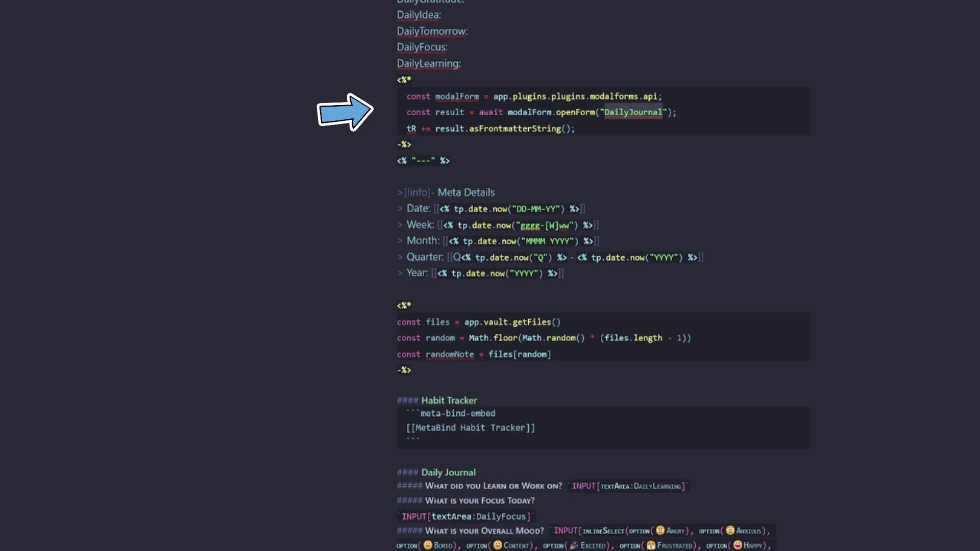
# Step: Open the modal forms manager beside the template and compare the DailyJournal field names with the template's frontmatter code
pyautogui.hotkey('ctrl', 'p')
pyautogui.write('moda')
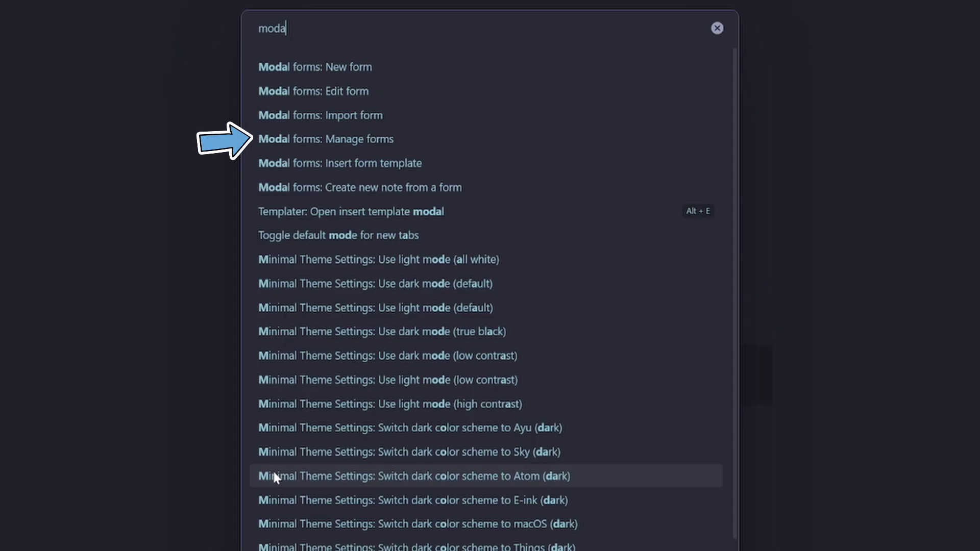
pyautogui.click(413, 141)
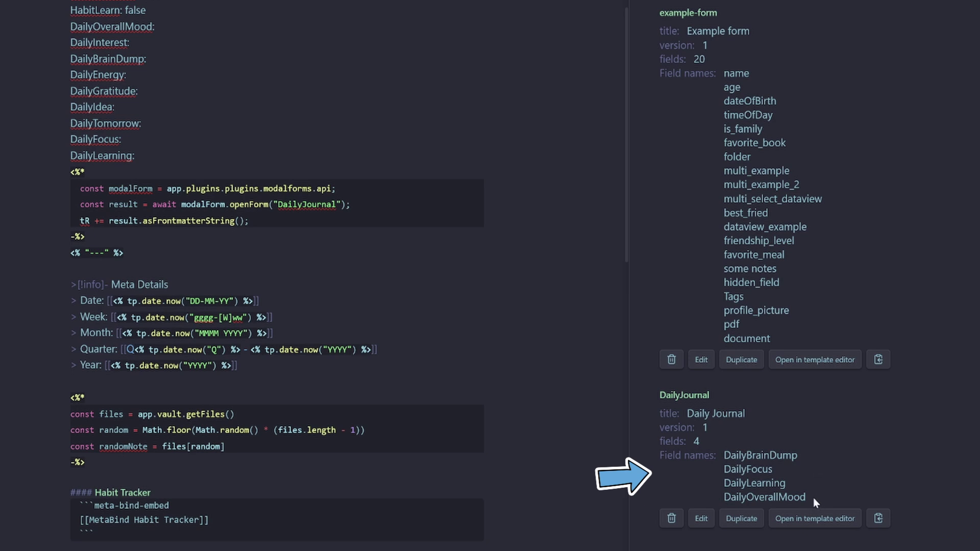
pyautogui.scroll(1, 347, 276)
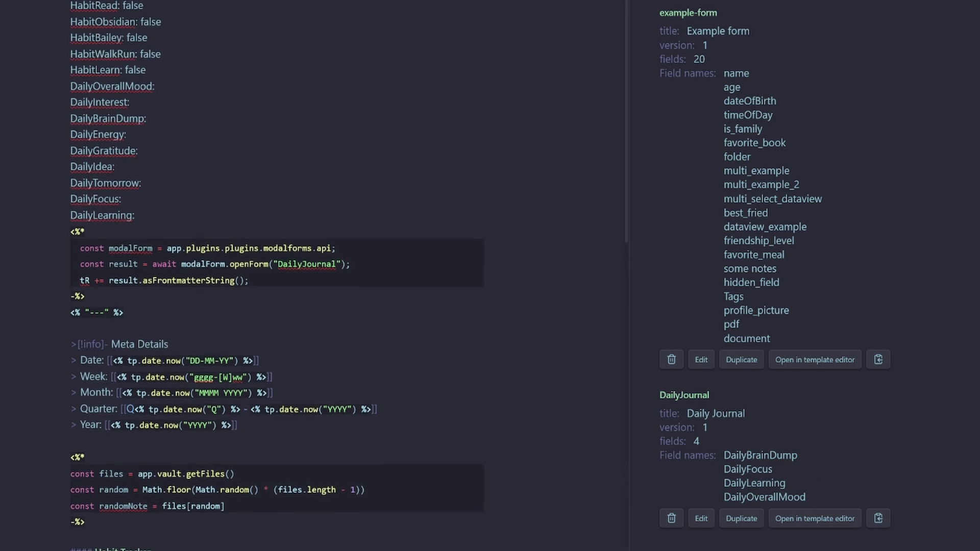
pyautogui.moveTo(248, 280); pyautogui.dragTo(71, 280)
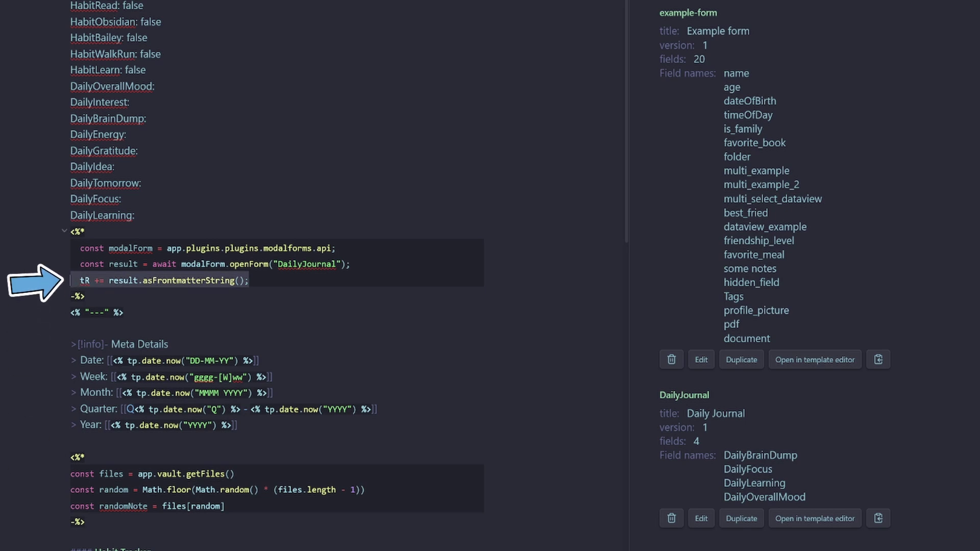
# Step: Delete the DailyBrainDump and DailyFocus properties from the template's frontmatter
pyautogui.moveTo(147, 118); pyautogui.dragTo(70, 118)
pyautogui.press('BackSpace')
pyautogui.press('BackSpace')
pyautogui.moveTo(124, 183); pyautogui.dragTo(70, 183)
pyautogui.press('BackSpace')
pyautogui.press('BackSpace')
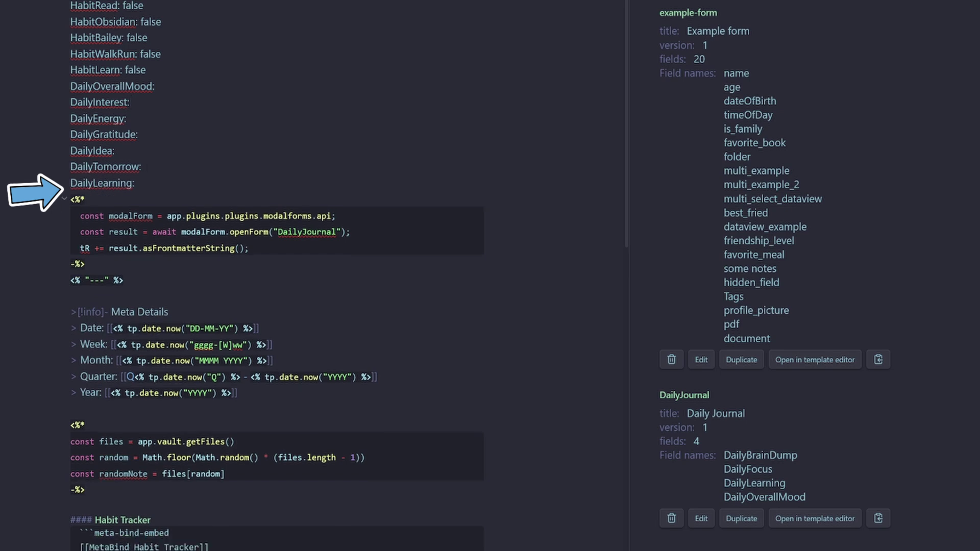
# Step: Delete the DailyLearning and DailyOverallMood properties from the template's frontmatter
pyautogui.press('Down')
pyautogui.hotkey('shift', 'Home')
pyautogui.press('BackSpace')
pyautogui.press('BackSpace')
pyautogui.click(154, 87)
pyautogui.hotkey('shift', 'Home')
pyautogui.press('BackSpace')
pyautogui.press('BackSpace')
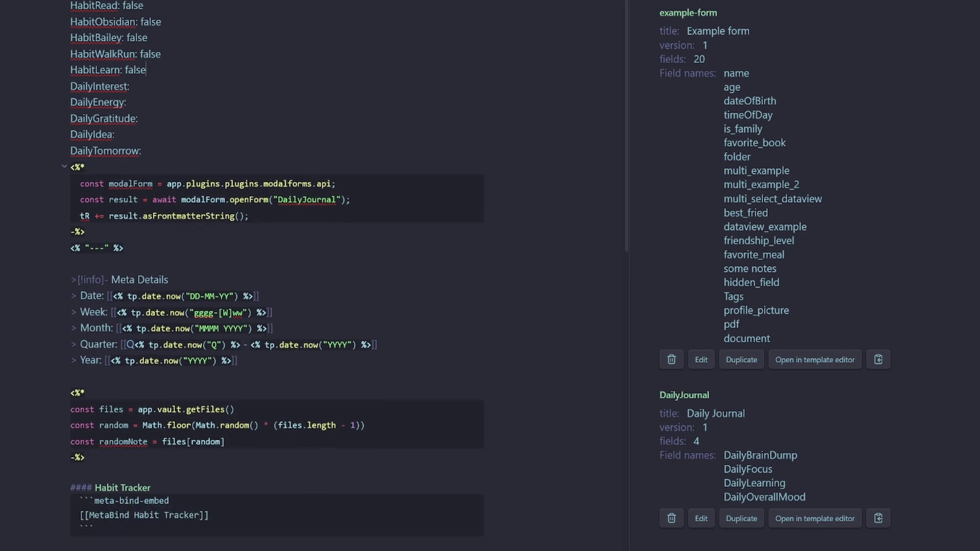
pyautogui.moveTo(143, 151); pyautogui.dragTo(71, 87)
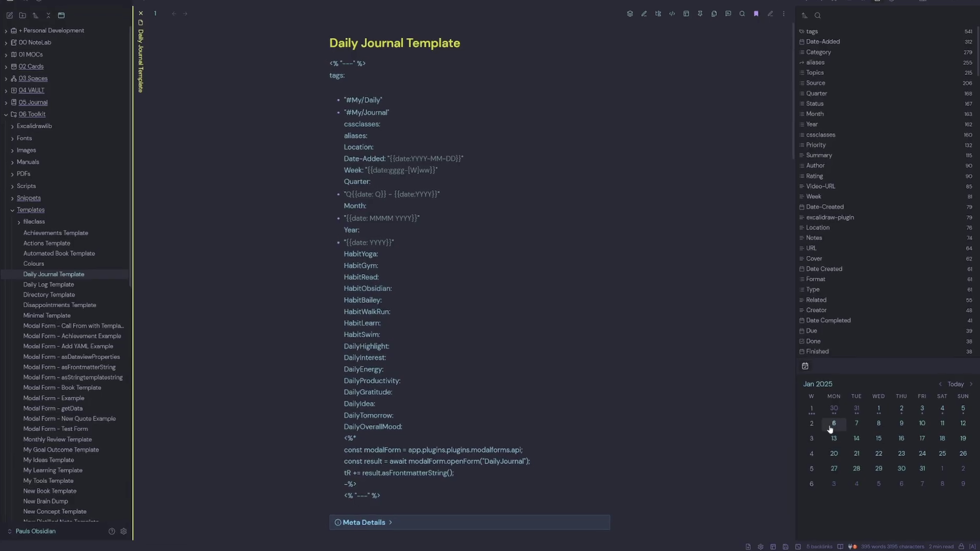
# Step: Create the daily note 06-01-25 from the calendar and go through the text areas of its Daily Journal form
pyautogui.click(772, 375)
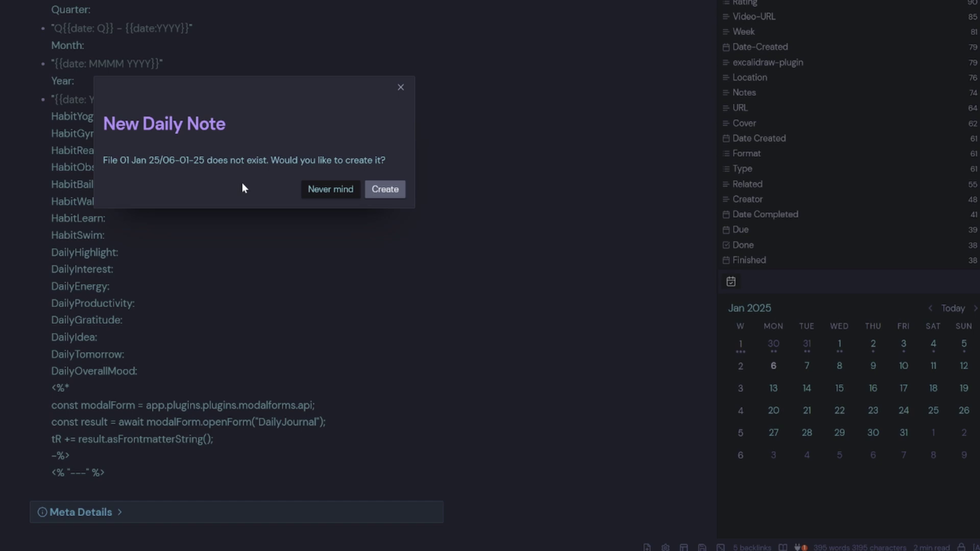
pyautogui.click(385, 188)
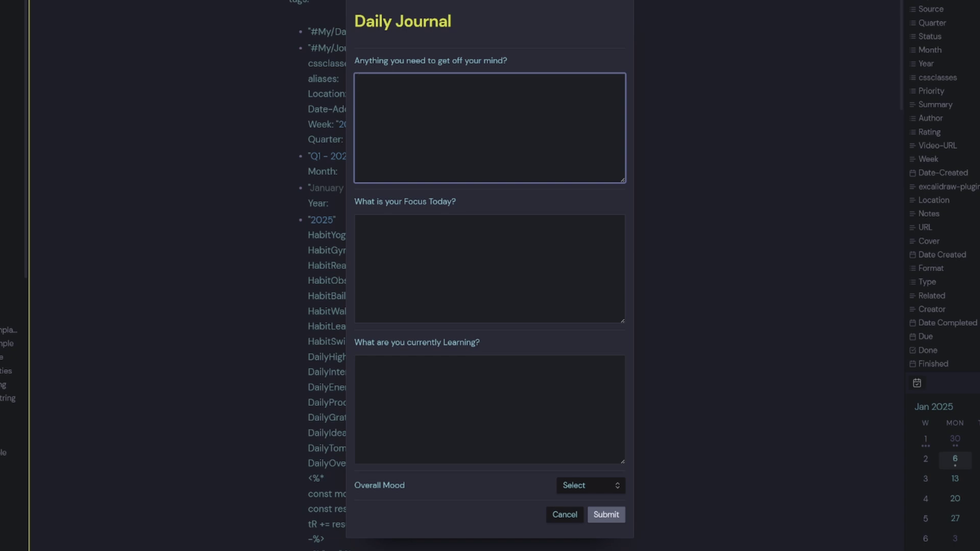
pyautogui.press('Tab')
pyautogui.press('Tab')
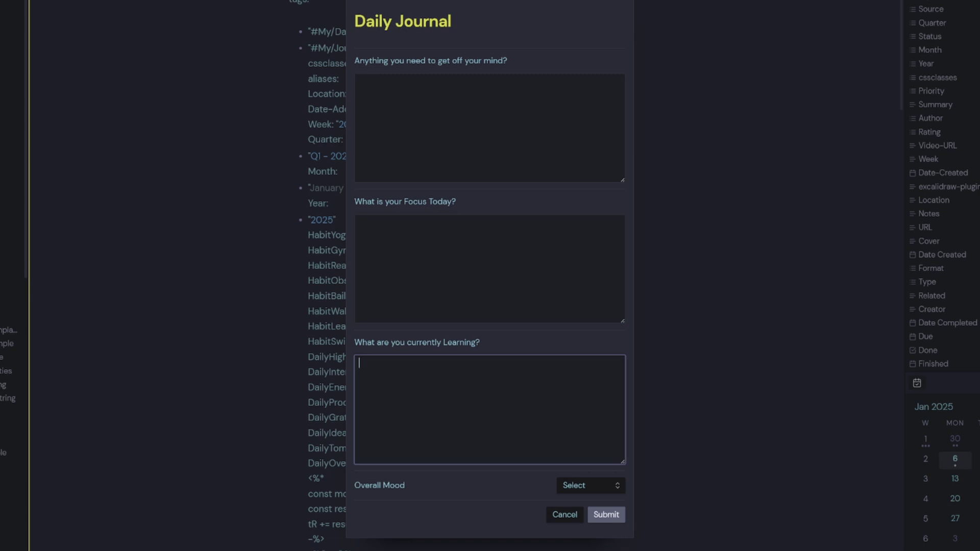
# Step: Set the Overall Mood in the Daily Journal form to Happy
pyautogui.click(604, 483)
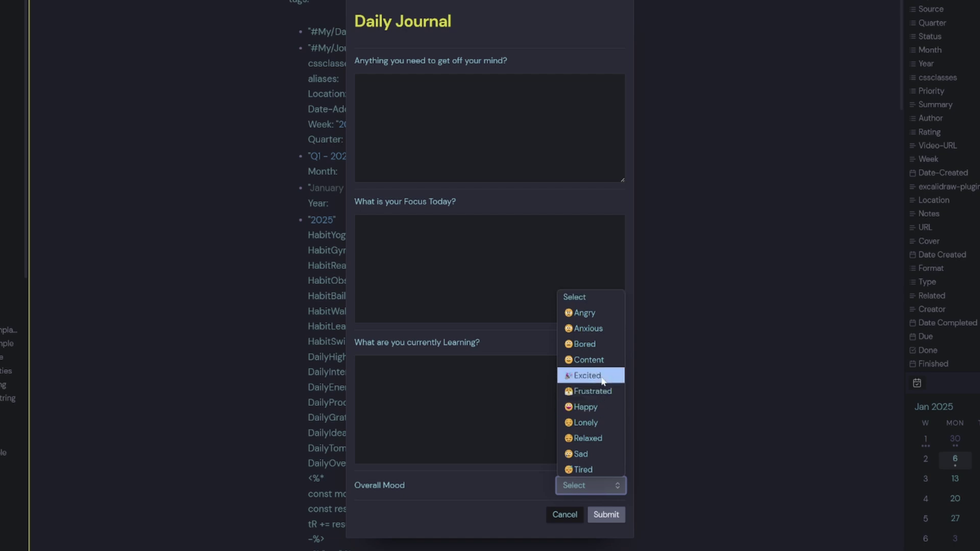
pyautogui.click(588, 407)
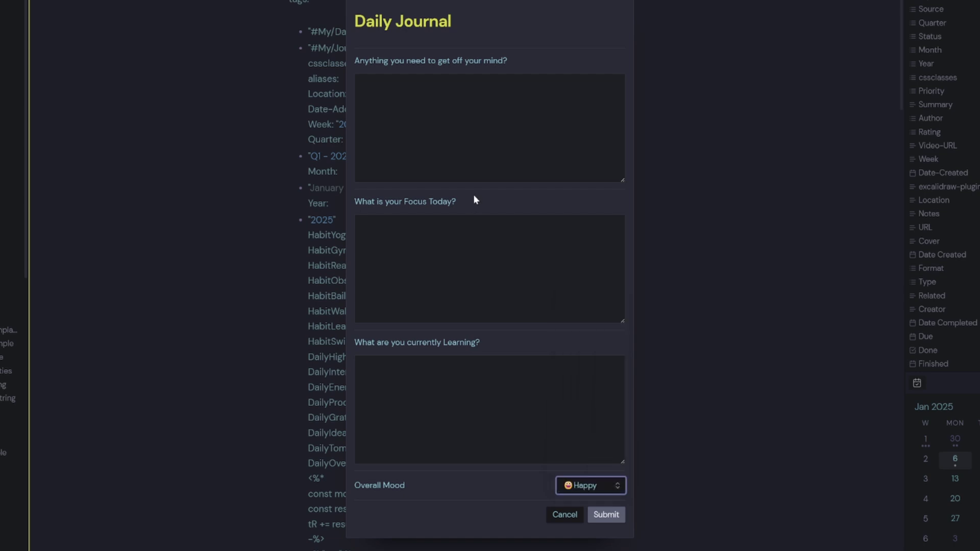
pyautogui.click(475, 176)
pyautogui.click(359, 222)
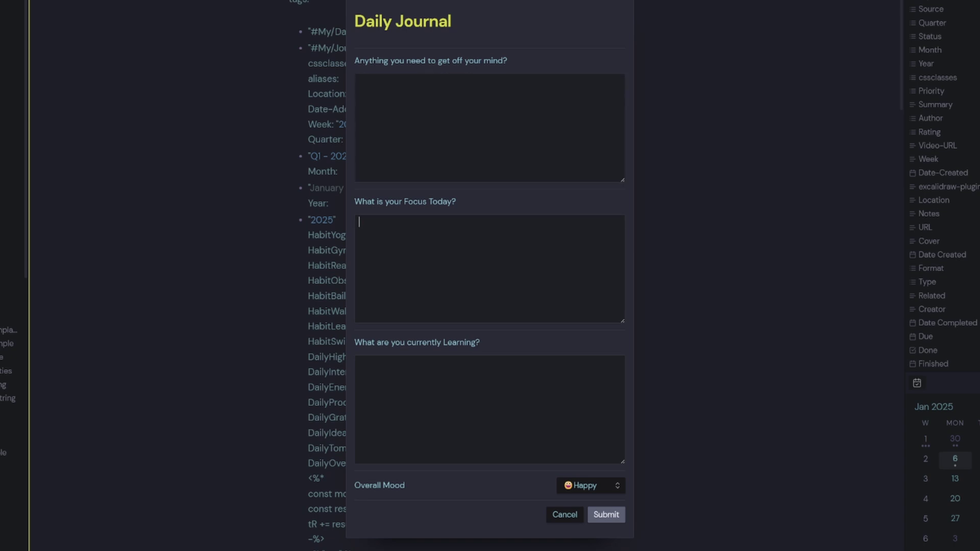
pyautogui.click(359, 363)
# Step: Answer the off-your-mind prompt with "I would like to improve my Daily Note Template" and the focus prompt with "Showcase the new method"
pyautogui.click(360, 81)
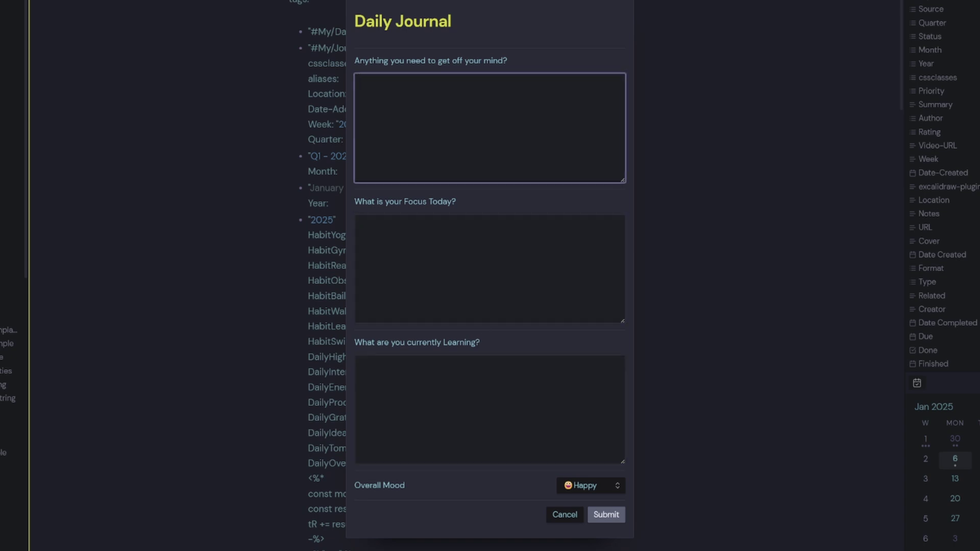
pyautogui.write('I would like to improve my Daily Note Template')
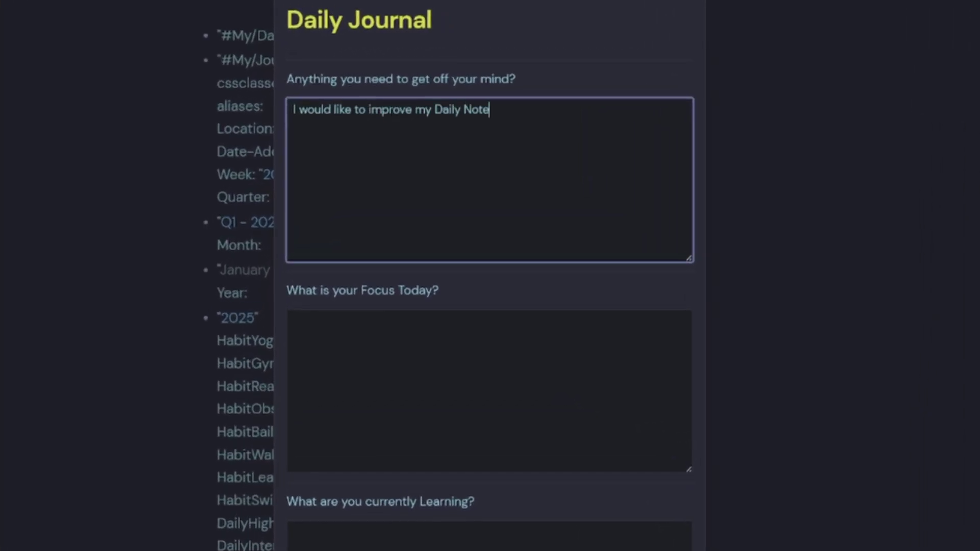
pyautogui.press('Tab')
pyautogui.write('Improve')
pyautogui.press('BackSpace')
pyautogui.press('BackSpace')
pyautogui.press('BackSpace')
pyautogui.press('BackSpace')
pyautogui.press('BackSpace')
pyautogui.press('BackSpace')
pyautogui.press('BackSpace')
pyautogui.write('Showcase the new method')
# Step: Answer the current learning prompt with "Obsidian" and submit the Daily Journal form
pyautogui.press('Tab')
pyautogui.write('Obsid')
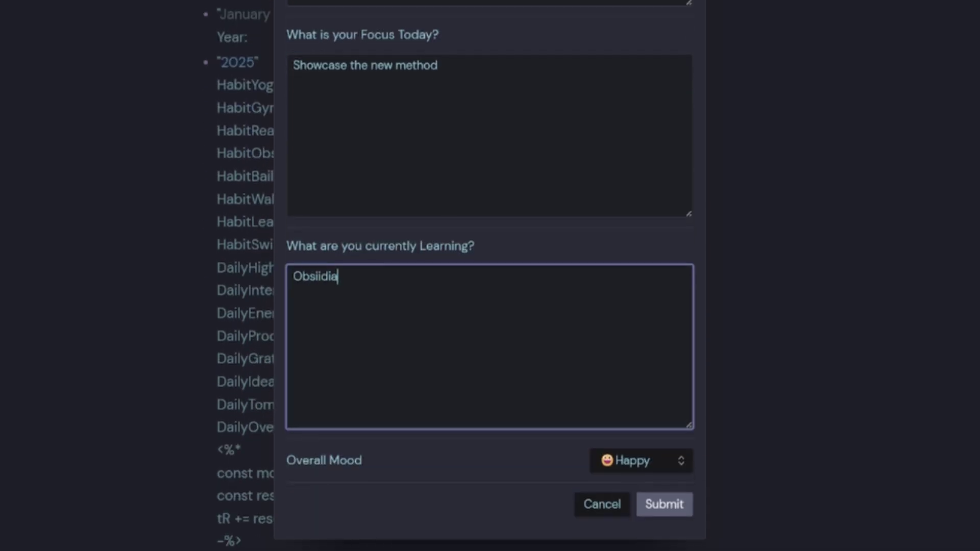
pyautogui.write('ian')
pyautogui.click(665, 507)
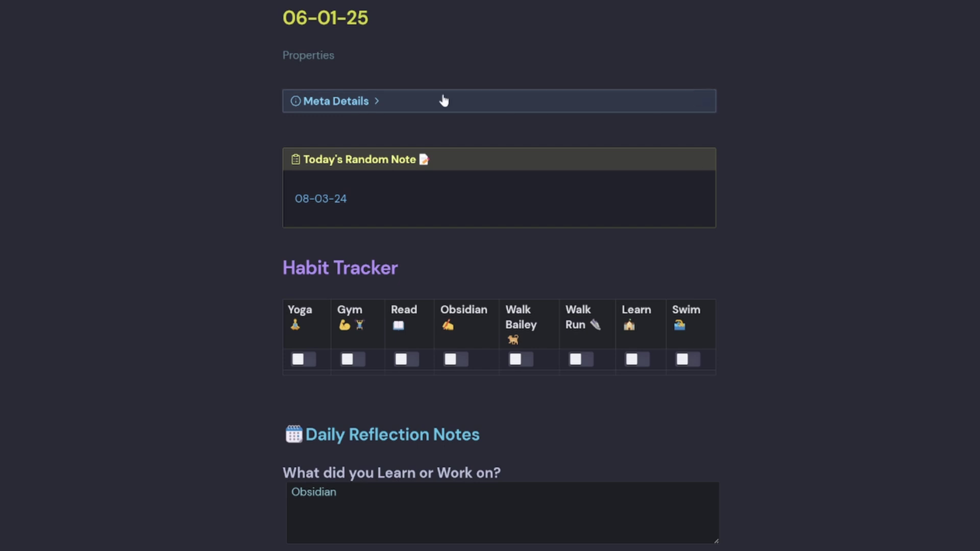
# Step: Check the new daily note's Meta Details, random note and habit tracker, collapsing the Meta Details again
pyautogui.click(392, 102)
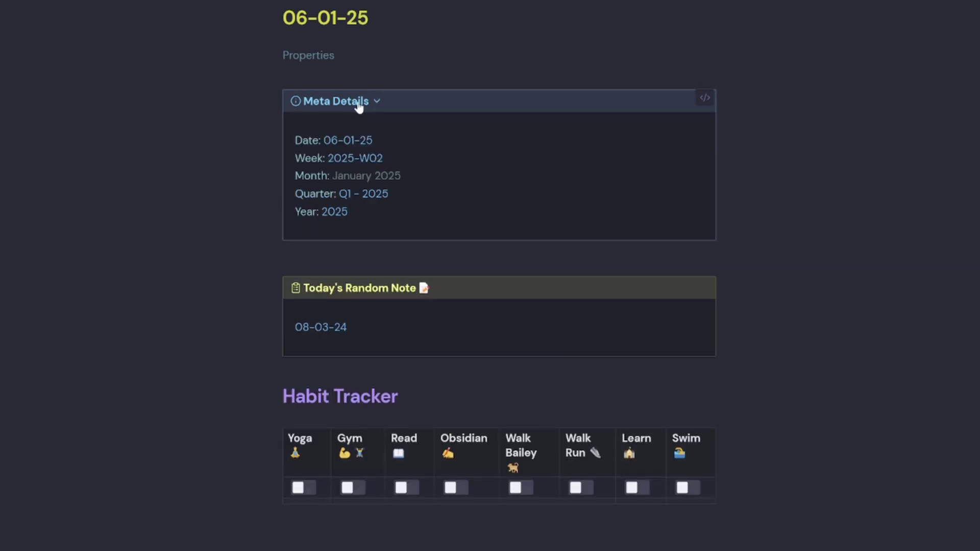
pyautogui.click(406, 103)
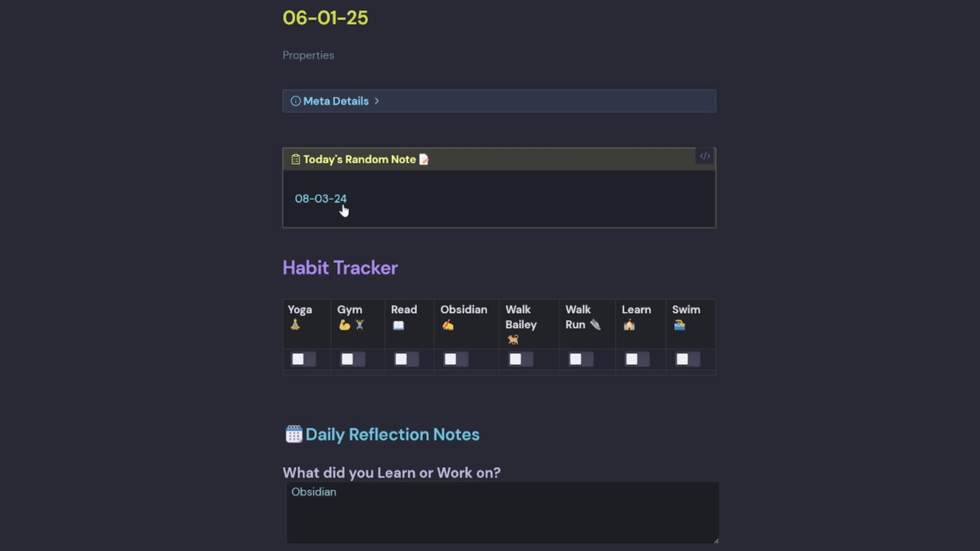
pyautogui.scroll(-3, 322, 208)
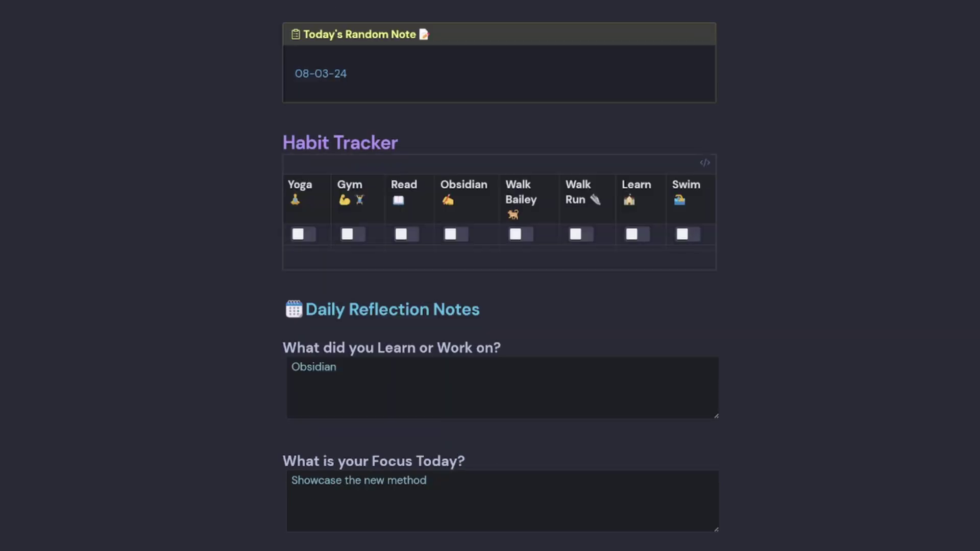
# Step: Review the submitted answers under Daily Reflection Notes and the remaining reflection prompts in the daily note
pyautogui.scroll(-6, 501, 276)
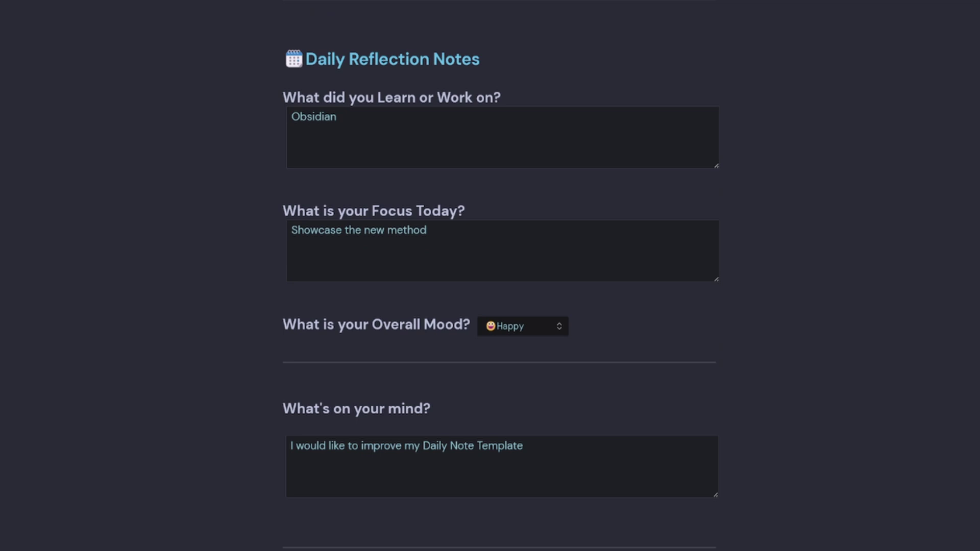
pyautogui.click(503, 137)
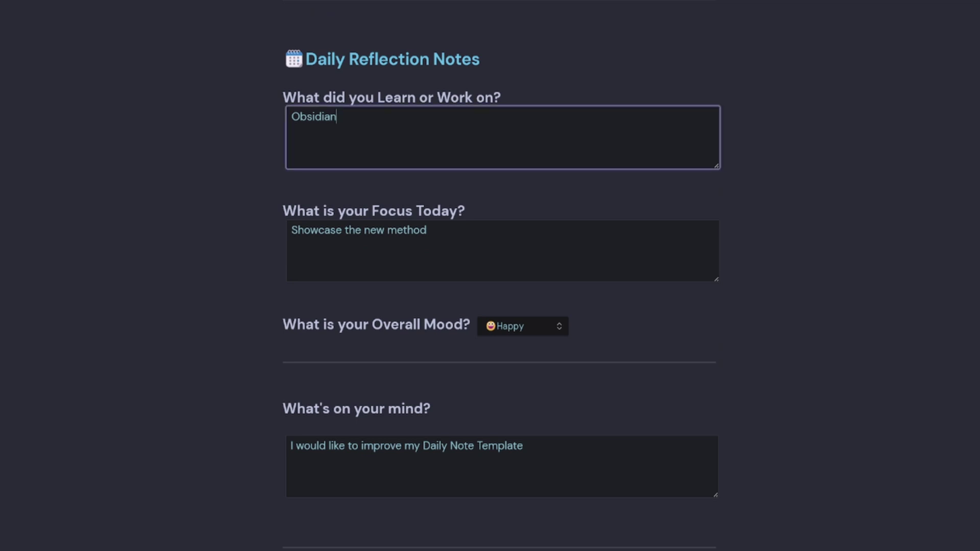
pyautogui.click(426, 230)
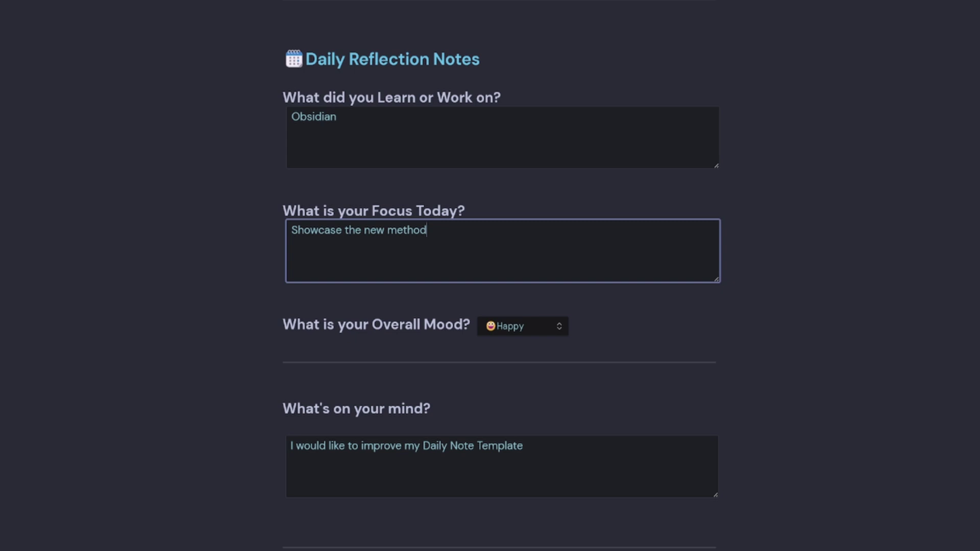
pyautogui.click(524, 446)
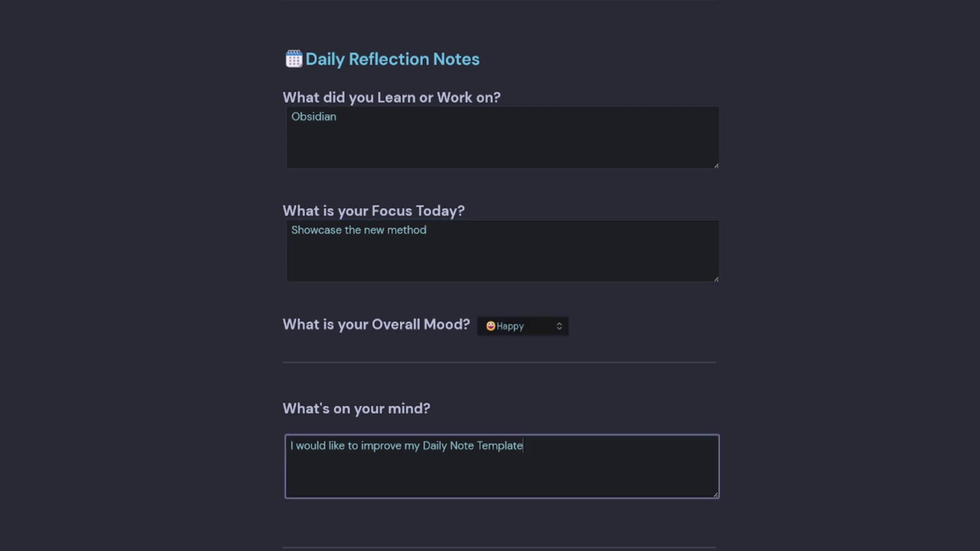
pyautogui.scroll(-6, 502, 275)
pyautogui.press('Tab')
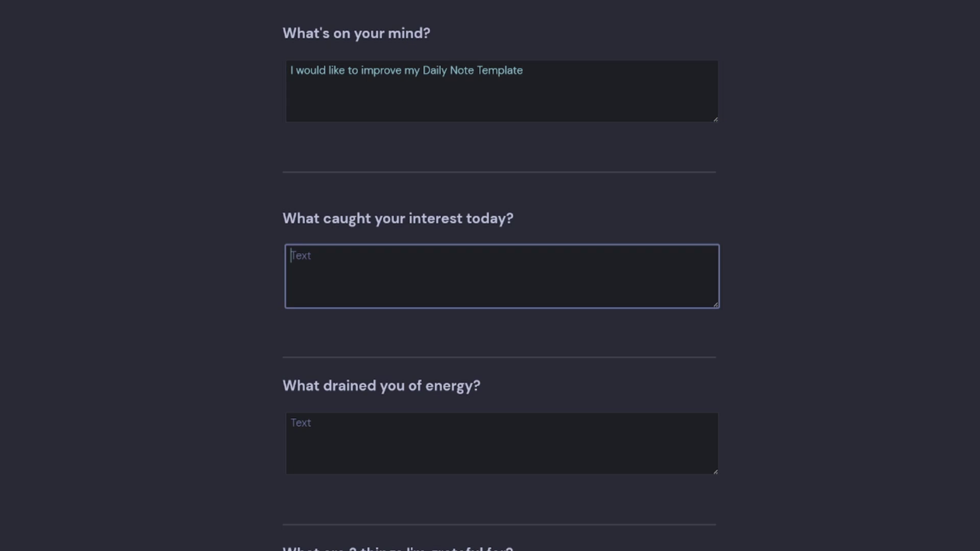
pyautogui.click(608, 429)
pyautogui.scroll(-3, 608, 429)
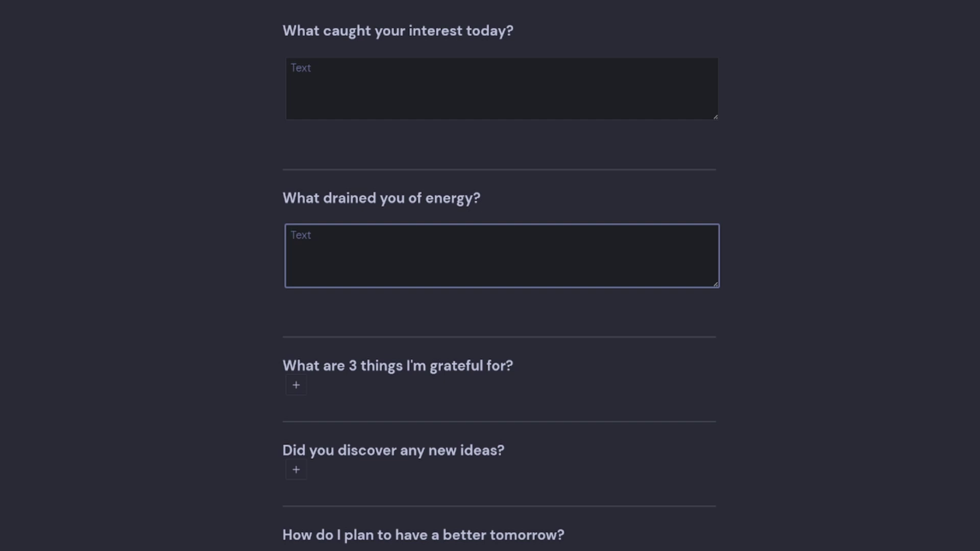
pyautogui.scroll(-4, 500, 276)
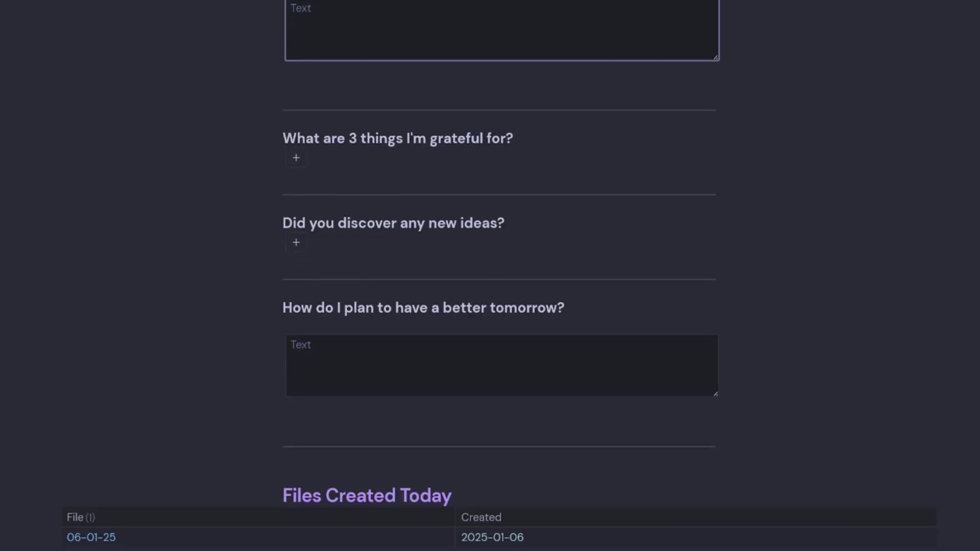
pyautogui.click(291, 345)
# Step: Check the tables of files created and modified today, and expand the Action Items callout
pyautogui.scroll(-8, 516, 376)
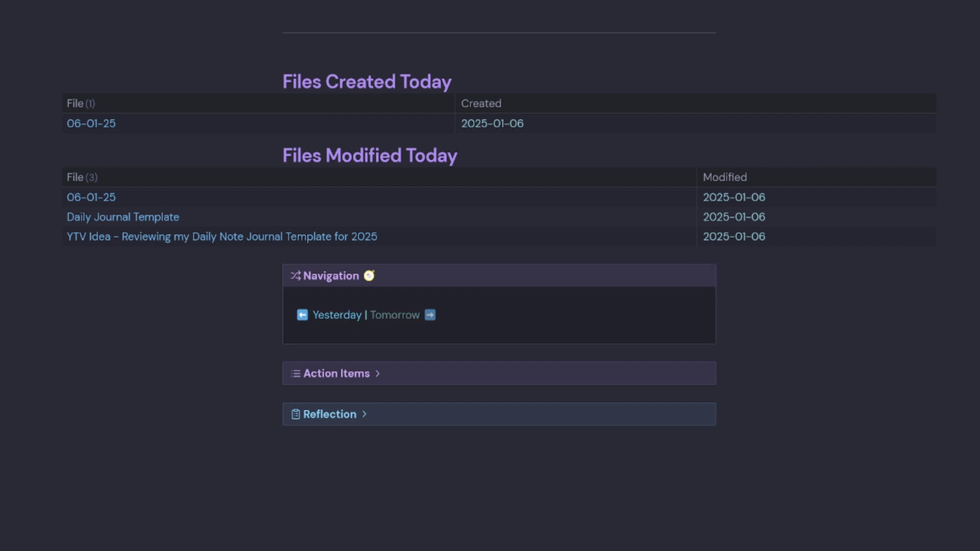
pyautogui.click(484, 374)
pyautogui.scroll(-4, 484, 367)
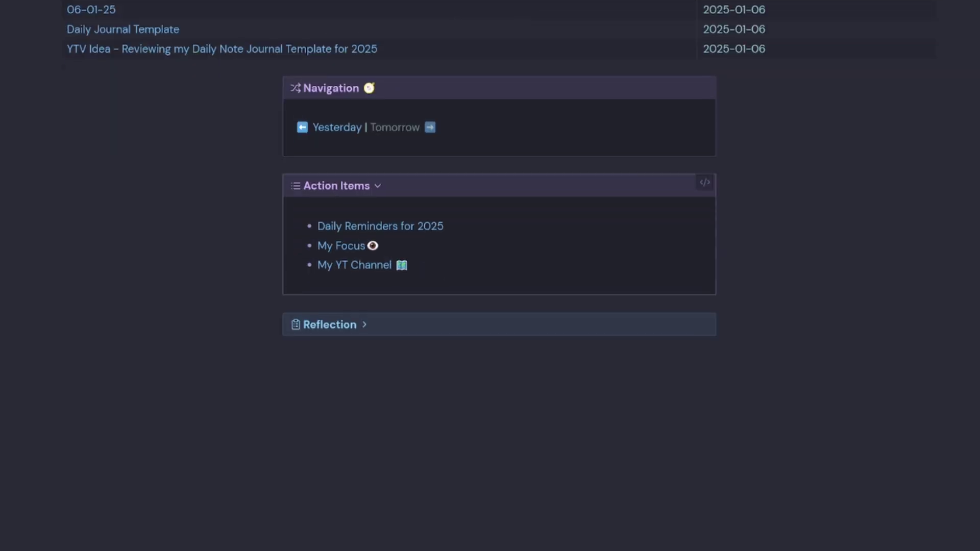
# Step: Expand the Reflection callout at the end of the daily note
pyautogui.click(642, 332)
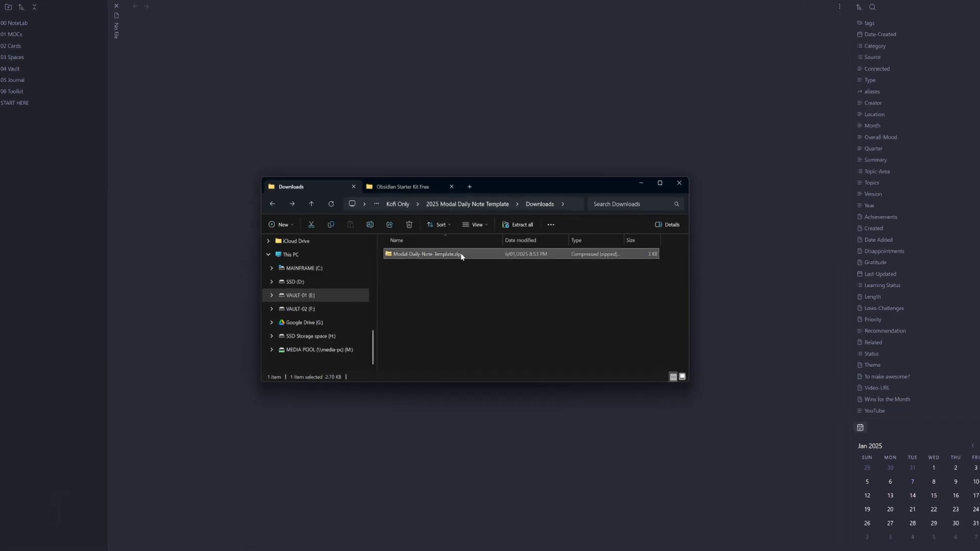
# Step: Extract Modal-Daily-Note-Template.zip into its own Modal-Daily-Note-Template folder and select ReadMe-Install-Instructions.txt among the extracted files
pyautogui.rightClick(449, 248)
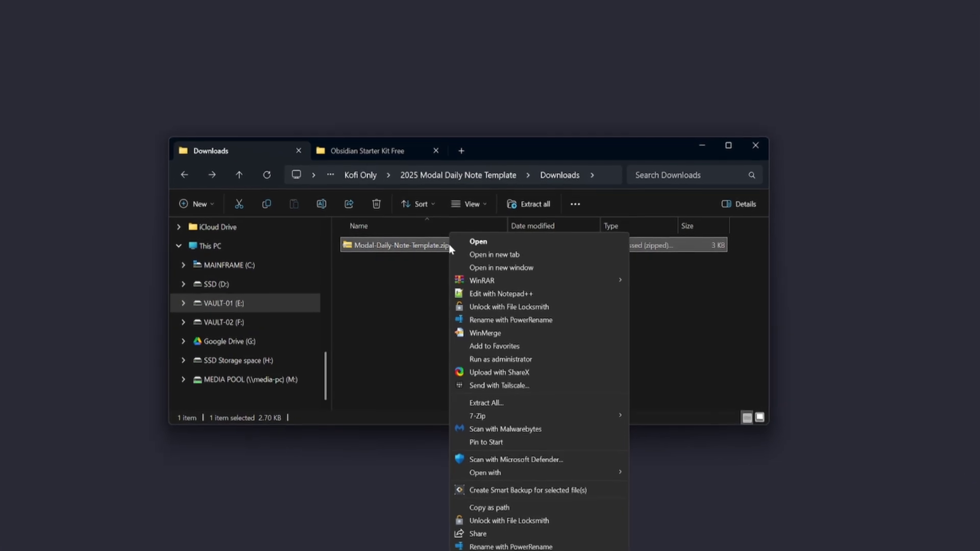
pyautogui.moveTo(549, 416)
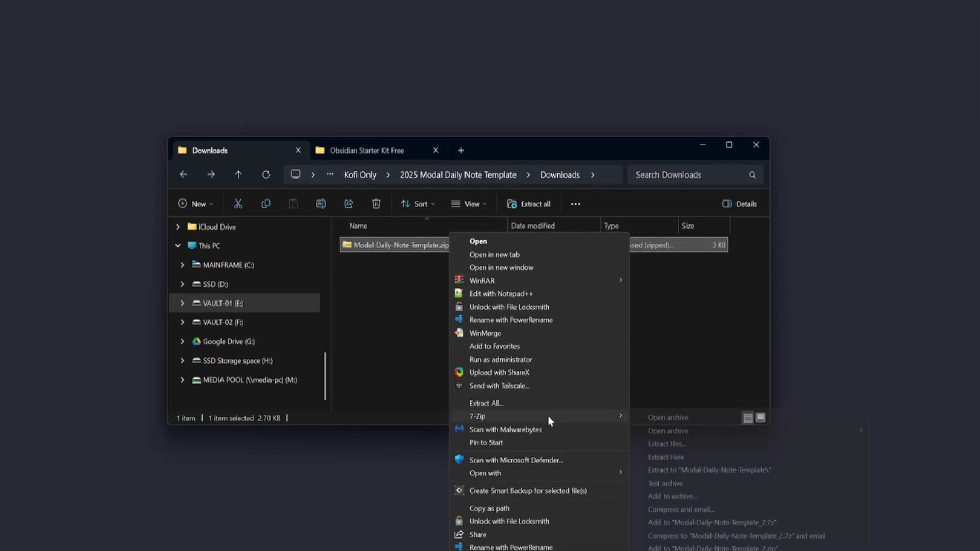
pyautogui.click(746, 471)
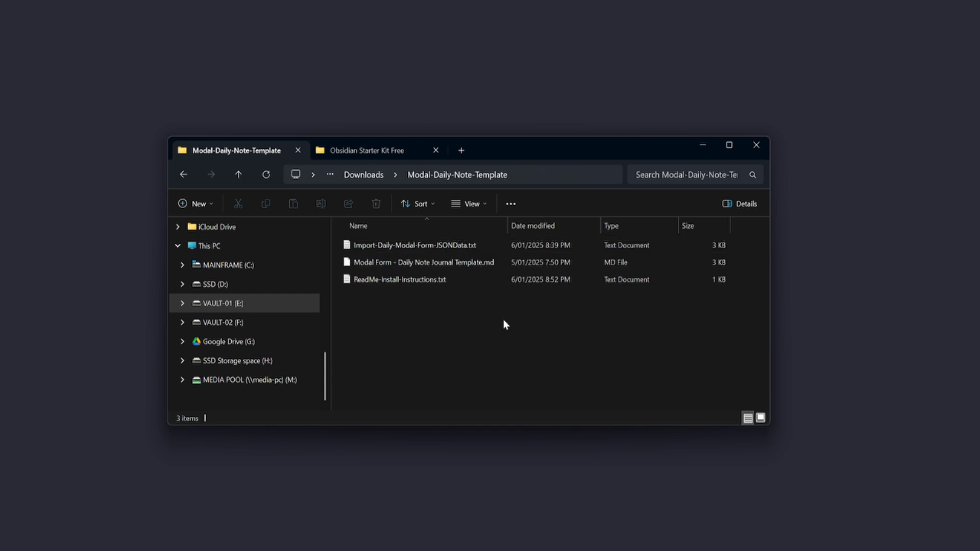
pyautogui.click(395, 283)
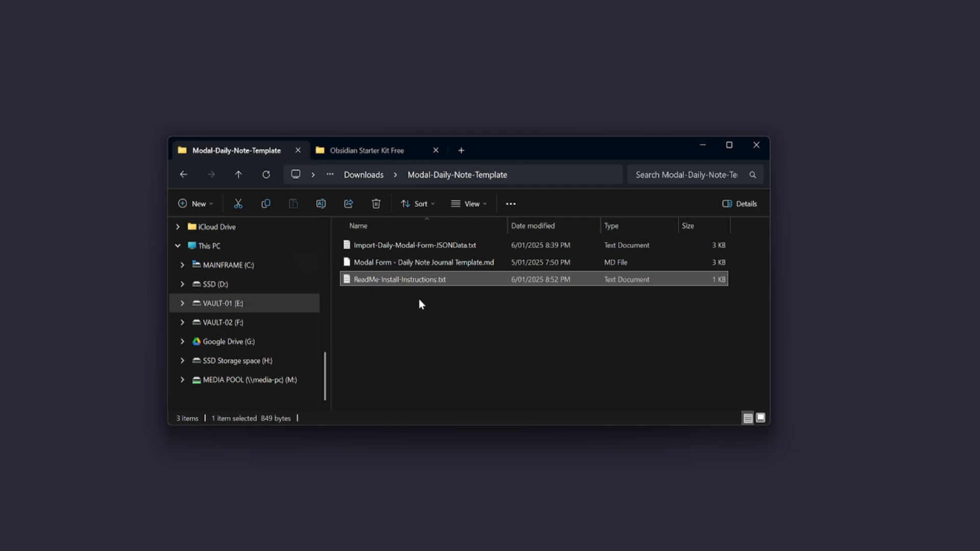
# Step: Copy Modal Form - Daily Note Journal Template.md into the 06 Toolkit/Templates folder of Obsidian Starter Vault Free
pyautogui.click(408, 264)
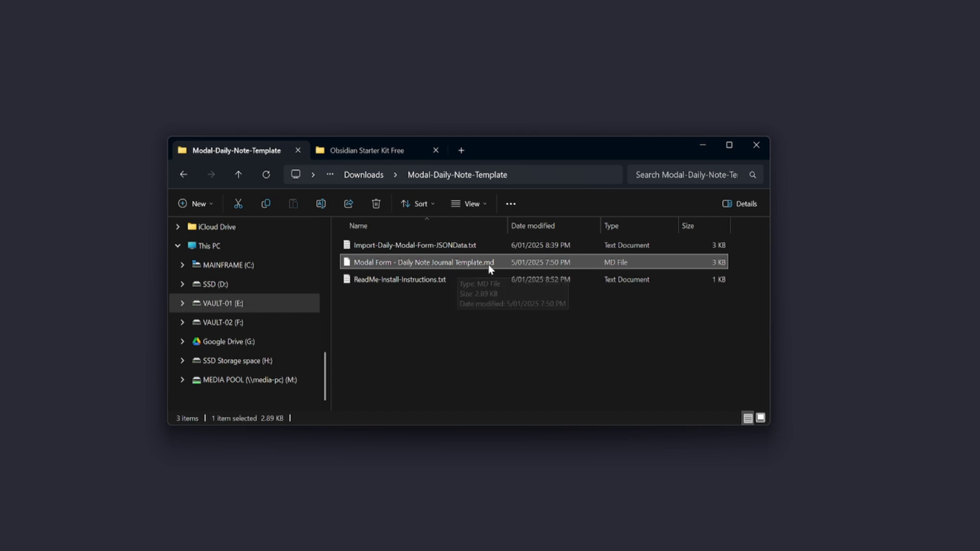
pyautogui.click(384, 152)
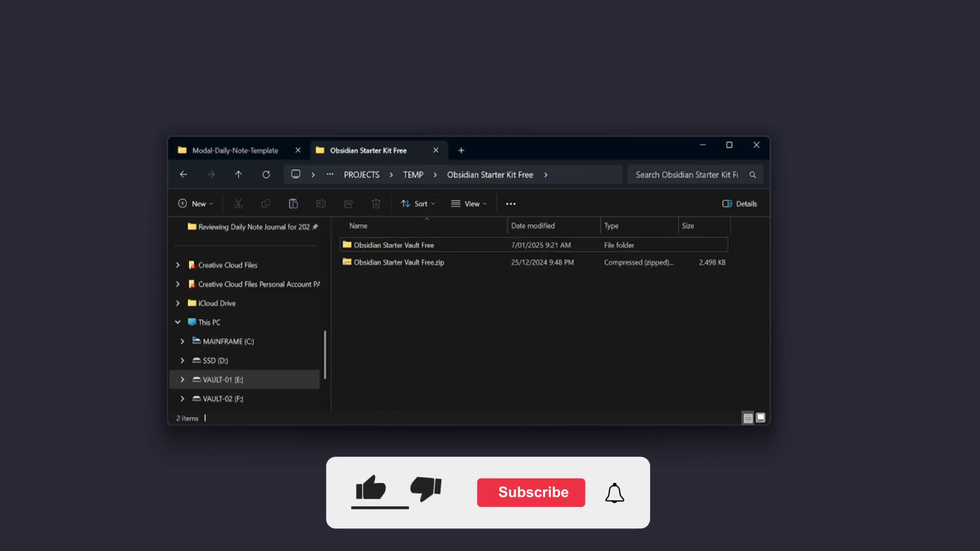
pyautogui.click(418, 247)
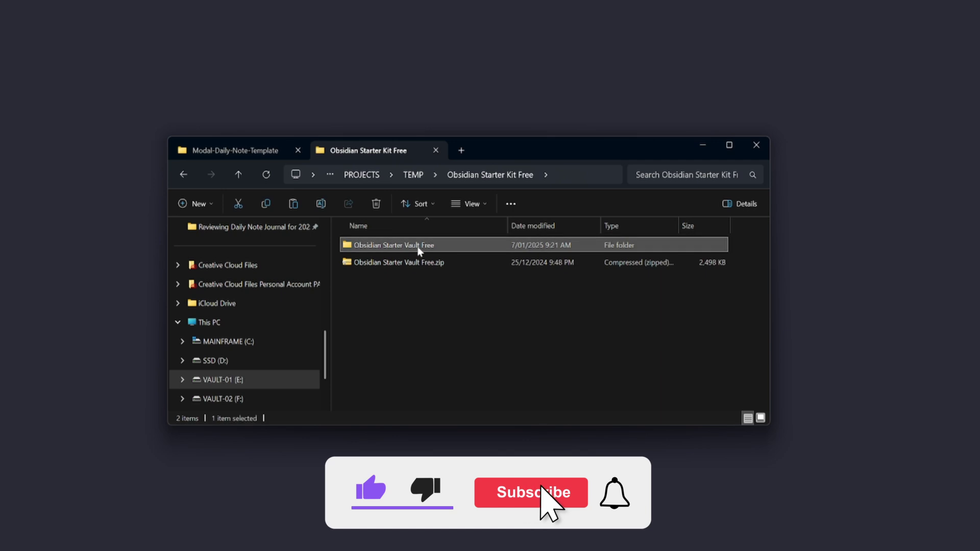
pyautogui.doubleClick(419, 247)
pyautogui.doubleClick(383, 364)
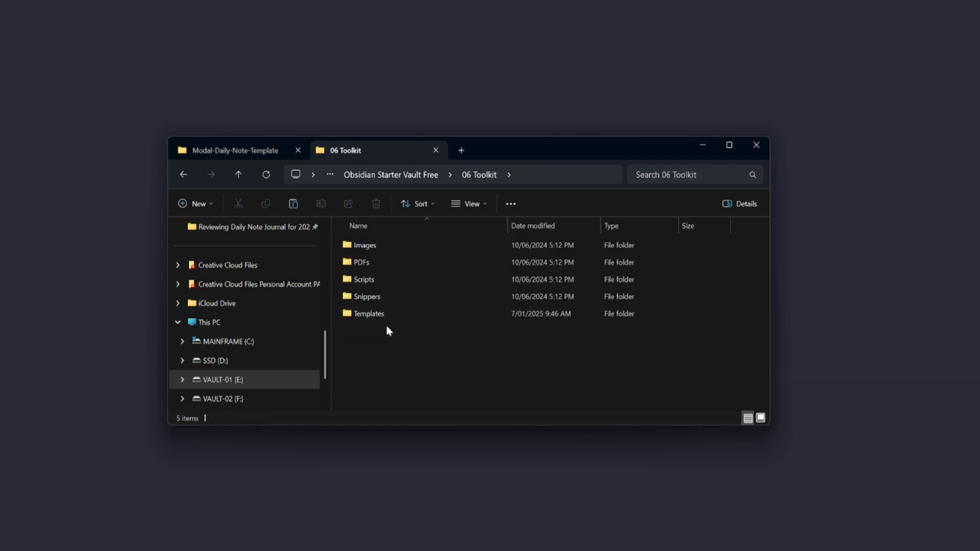
pyautogui.click(378, 316)
pyautogui.doubleClick(391, 317)
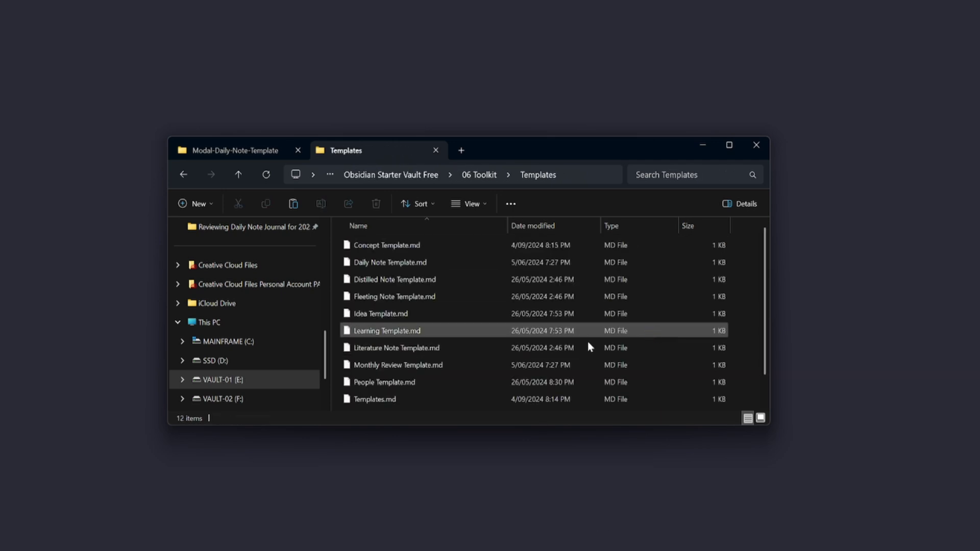
pyautogui.scroll(-2, 587, 341)
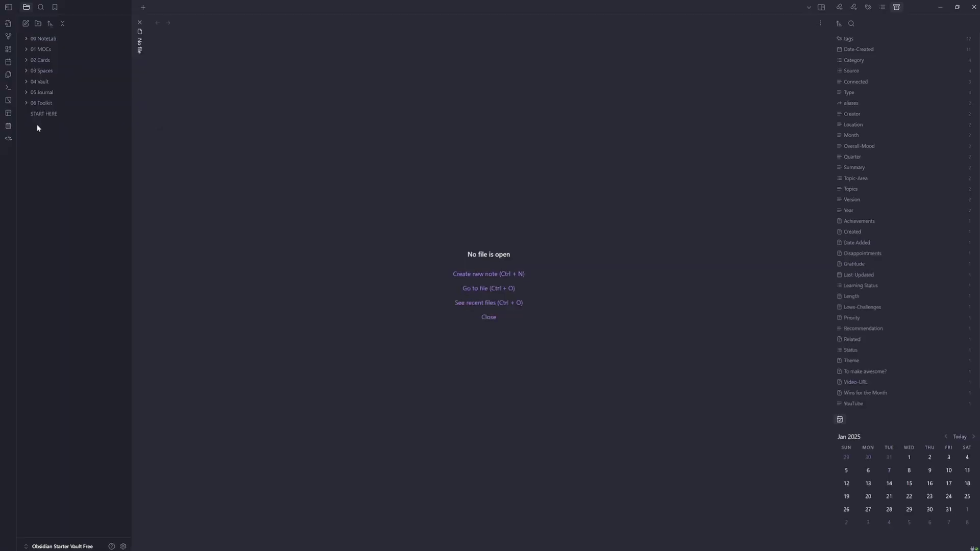
# Step: Switch to Obsidian and open the Modal Form - Daily Note Journal Template note from 06 Toolkit/Templates
pyautogui.click(25, 107)
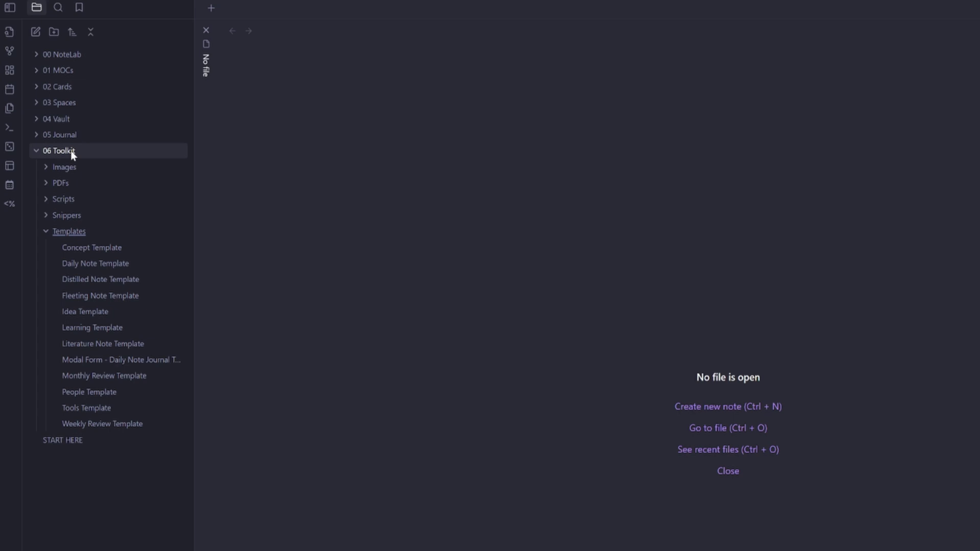
pyautogui.click(118, 360)
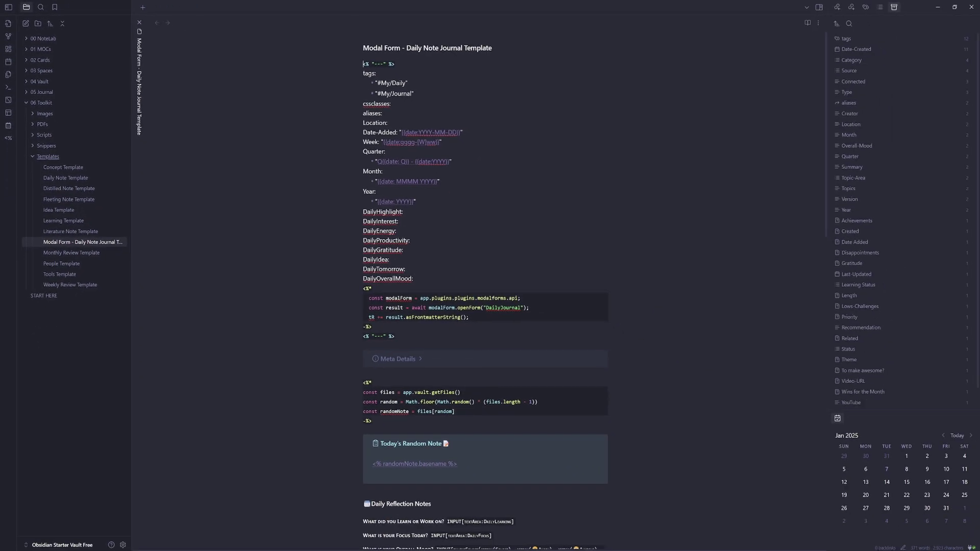
# Step: Review the installed community plugins and the settings of Dataview, Periodic Notes, QuickAdd and Templater
pyautogui.click(123, 545)
pyautogui.click(309, 172)
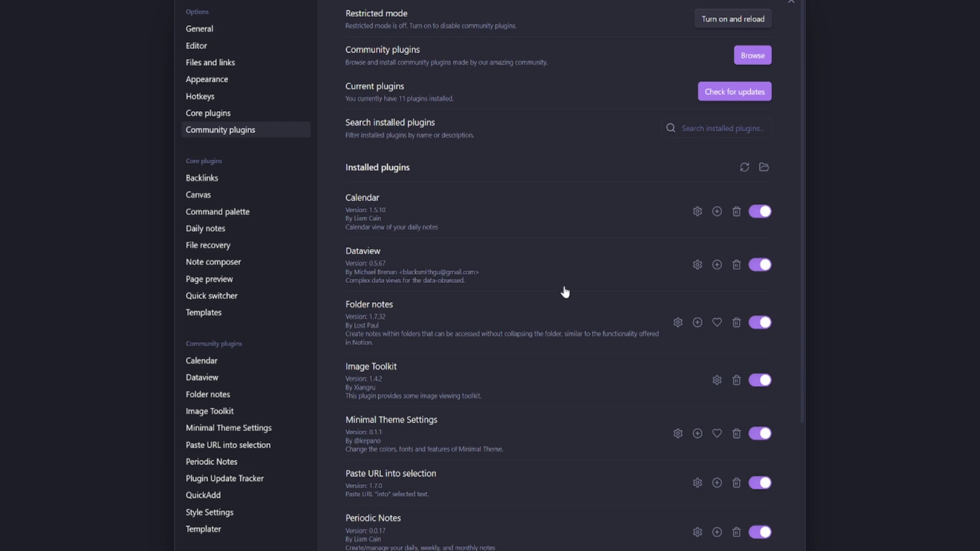
pyautogui.click(203, 378)
pyautogui.click(250, 462)
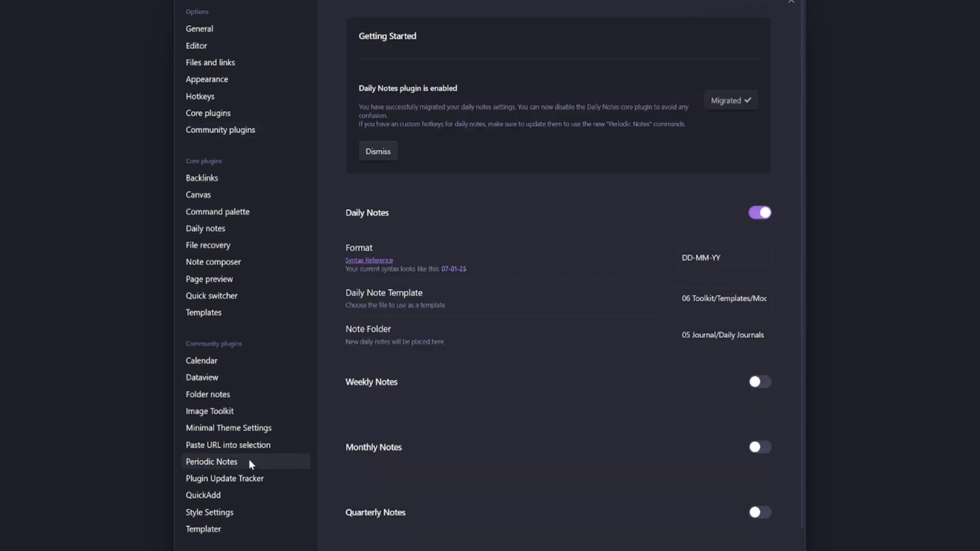
pyautogui.click(246, 498)
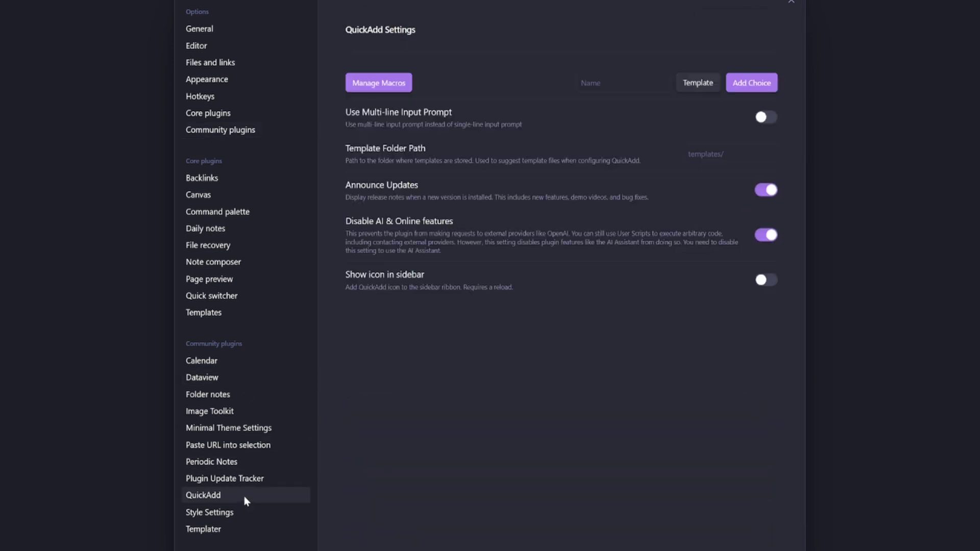
pyautogui.click(240, 531)
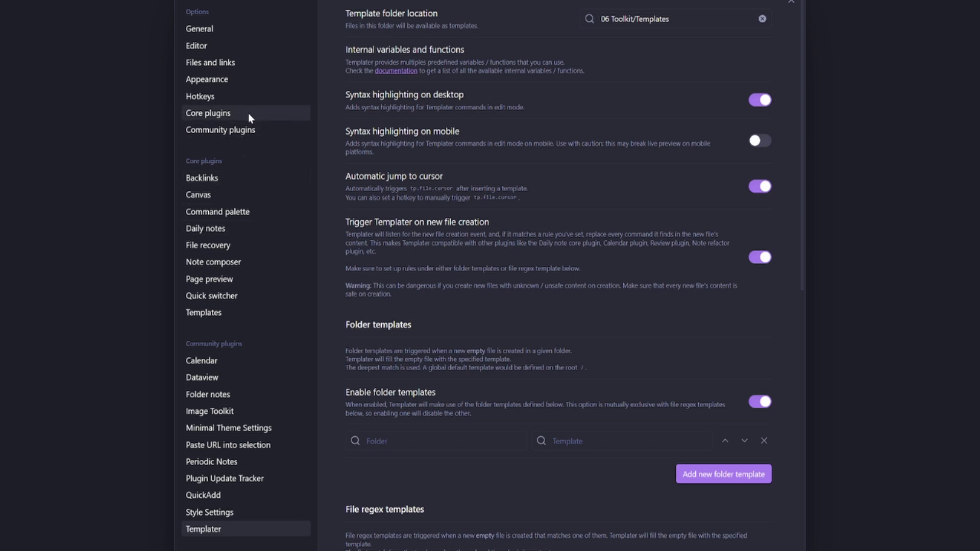
# Step: Find the Meta Bind community plugin, install it and enable it
pyautogui.click(257, 131)
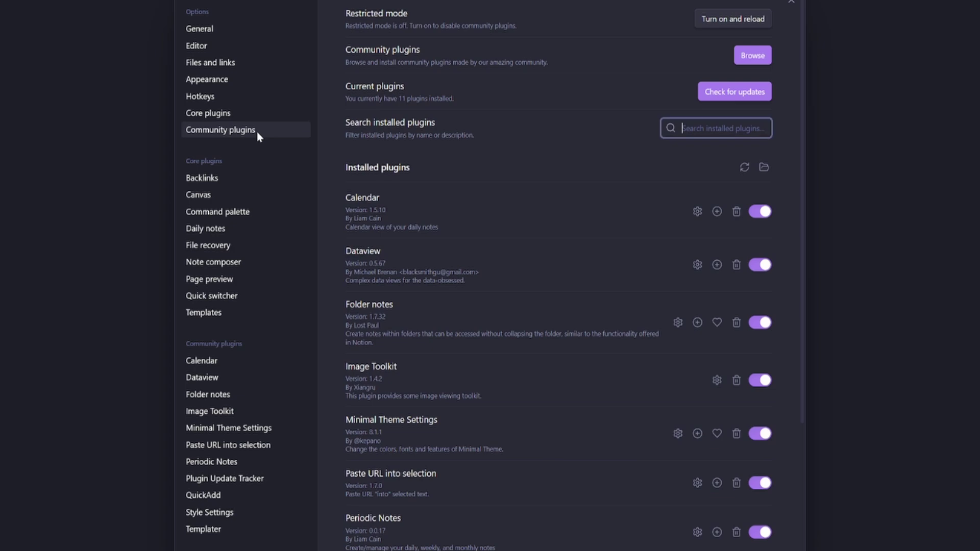
pyautogui.click(752, 87)
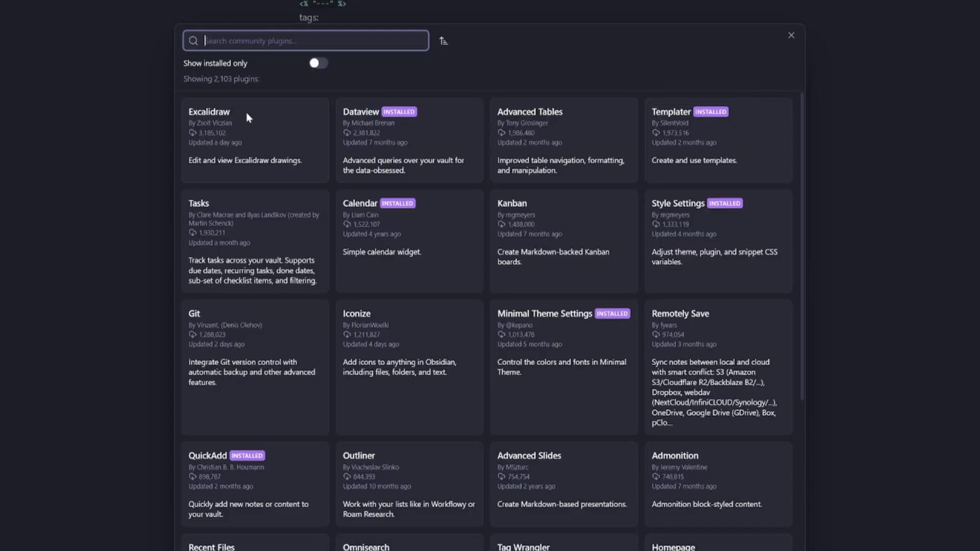
pyautogui.write('meta bind')
pyautogui.click(267, 141)
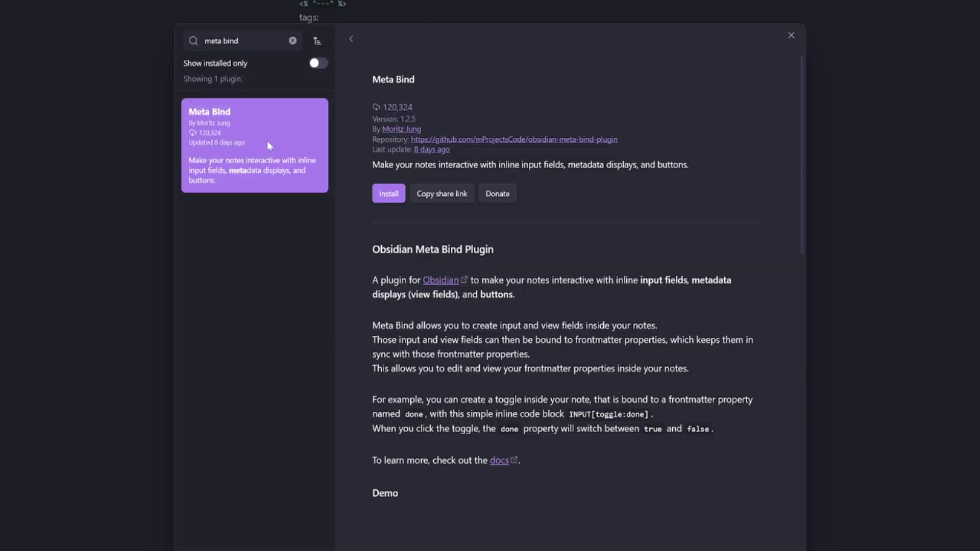
pyautogui.click(389, 194)
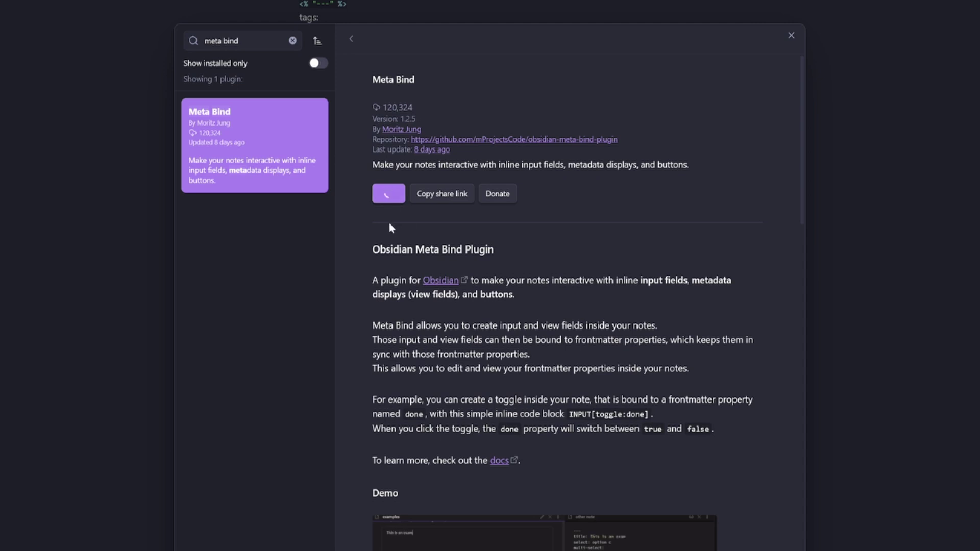
pyautogui.click(390, 194)
# Step: Find the Modal forms community plugin, install and enable it, and return to the community plugins settings
pyautogui.hotkey('ctrl', 'a')
pyautogui.write('modal form')
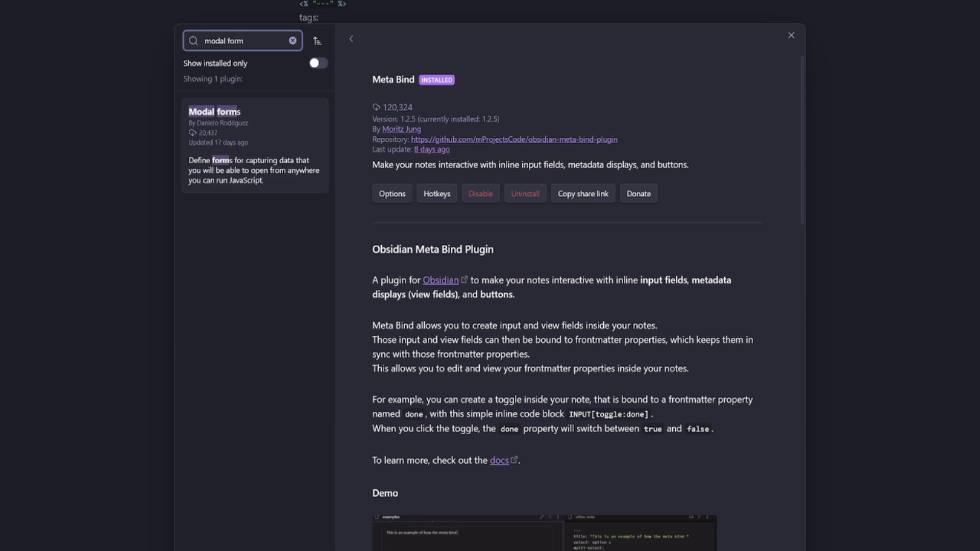
pyautogui.click(255, 112)
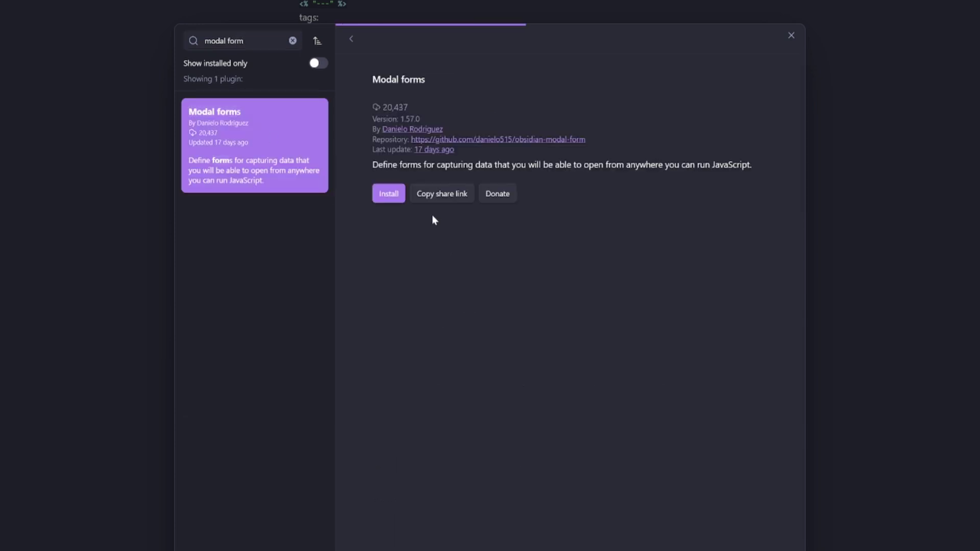
pyautogui.click(389, 194)
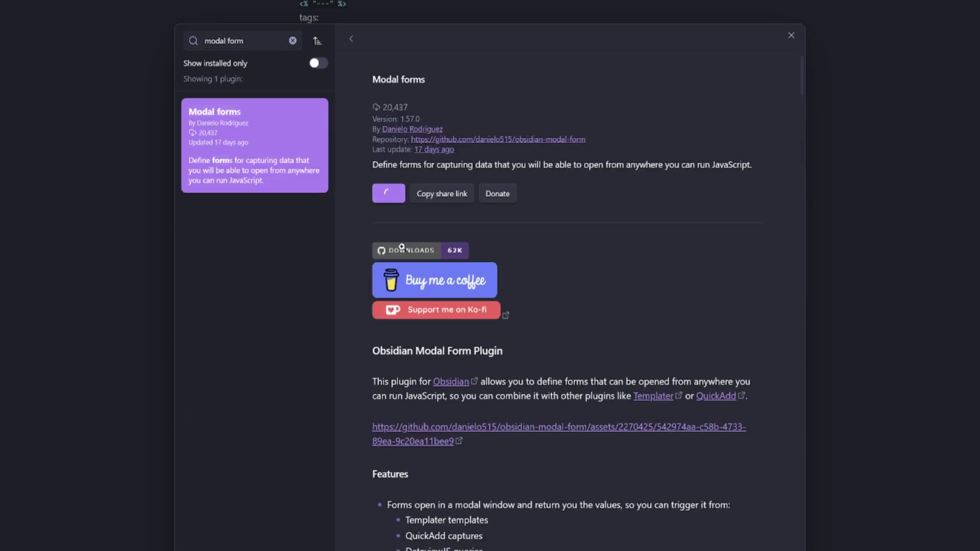
pyautogui.click(394, 203)
pyautogui.press('Escape')
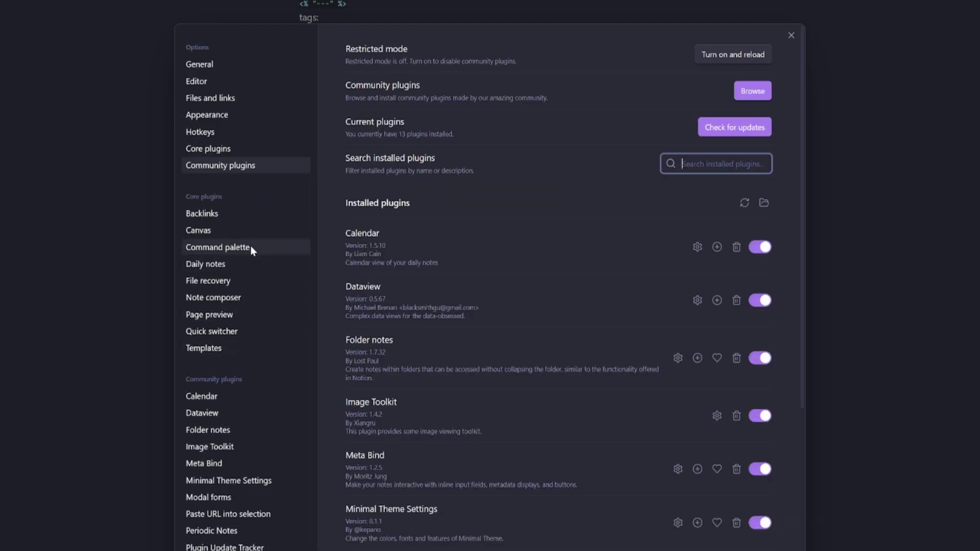
# Step: Set the daily note template in both Daily notes and Periodic Notes to 06 Toolkit/Templates/Modal Form - Daily Note Journal Template
pyautogui.click(234, 264)
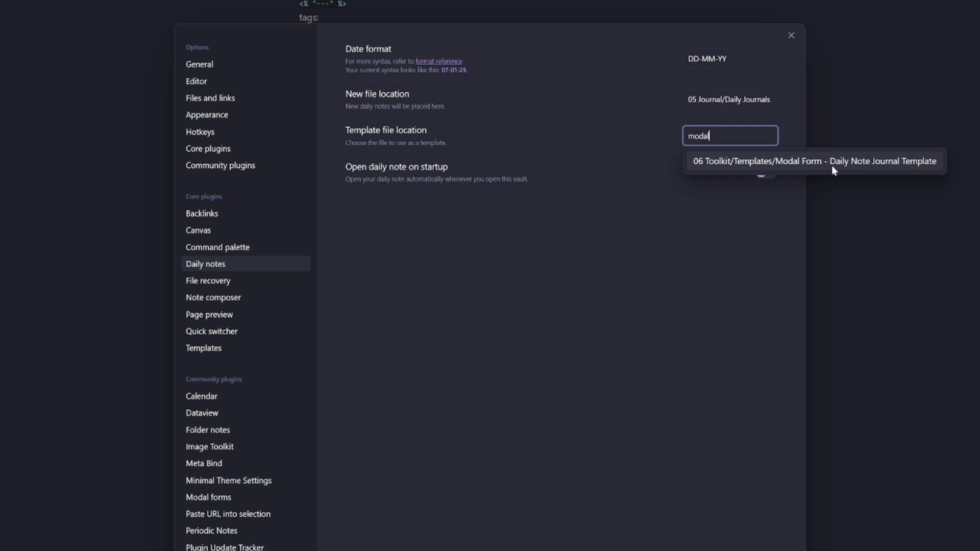
pyautogui.click(891, 163)
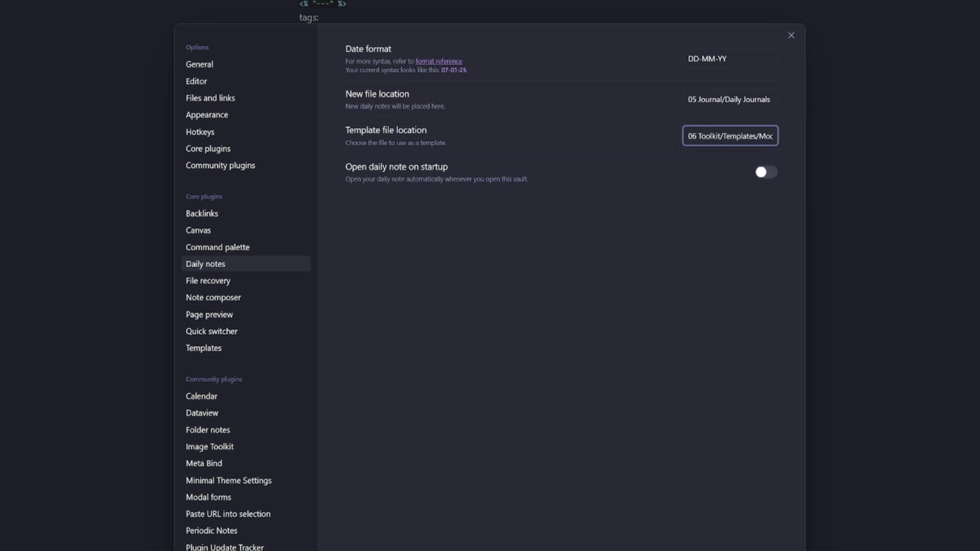
pyautogui.click(234, 532)
pyautogui.click(726, 334)
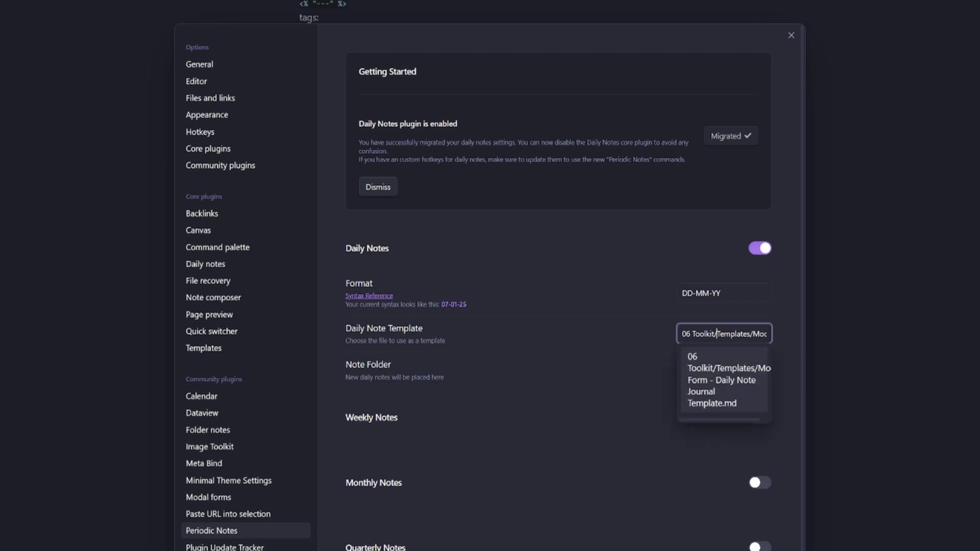
pyautogui.hotkey('ctrl', 'a')
pyautogui.write('modal')
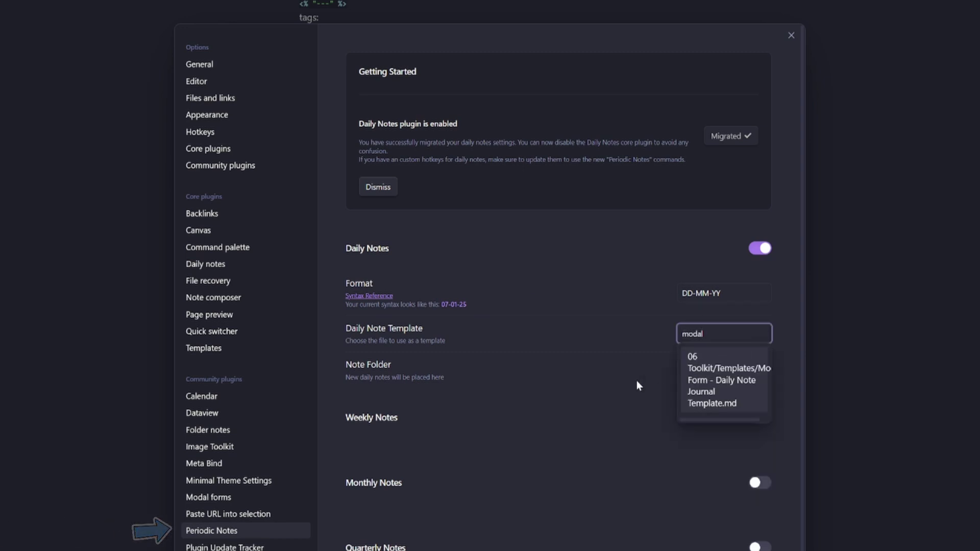
pyautogui.click(735, 387)
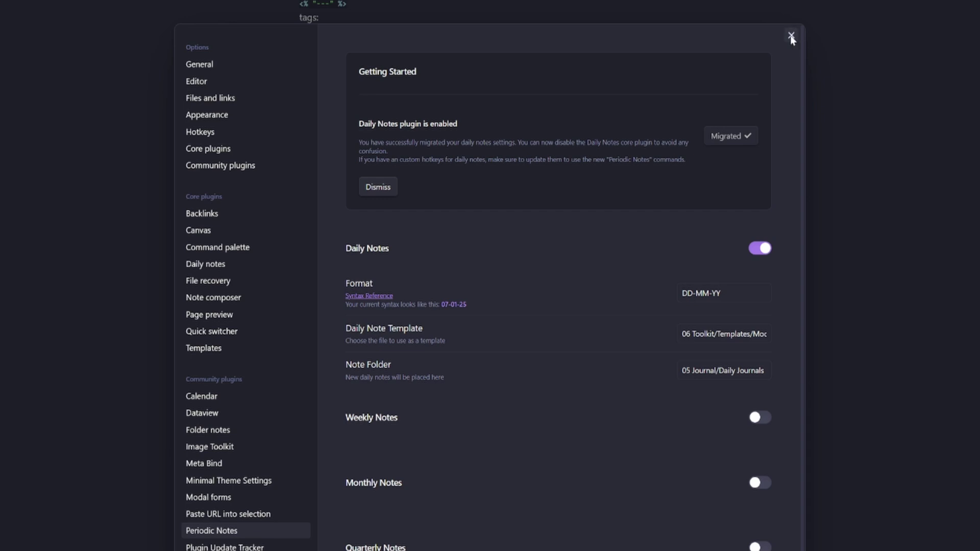
# Step: Set the Modal forms editor position to Right and close the settings
pyautogui.click(232, 495)
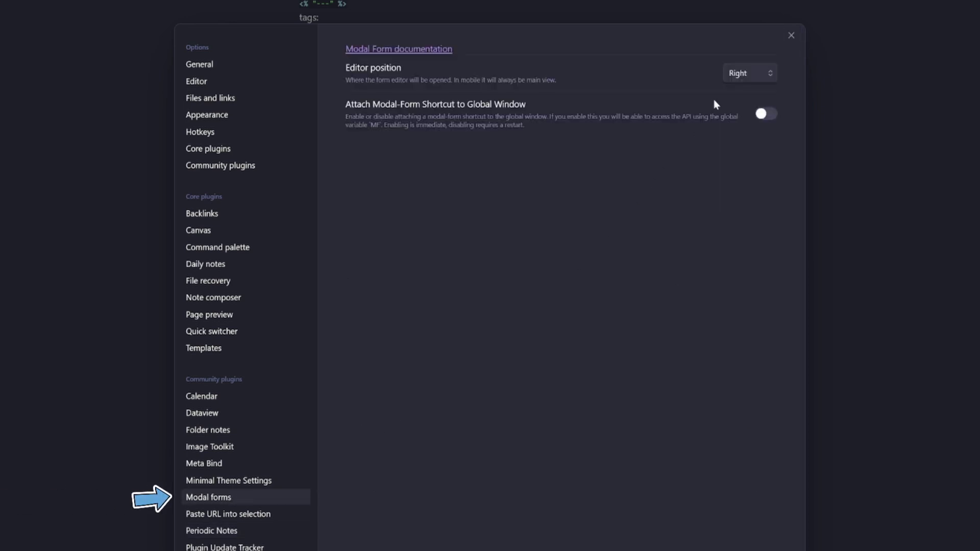
pyautogui.click(765, 74)
pyautogui.click(755, 121)
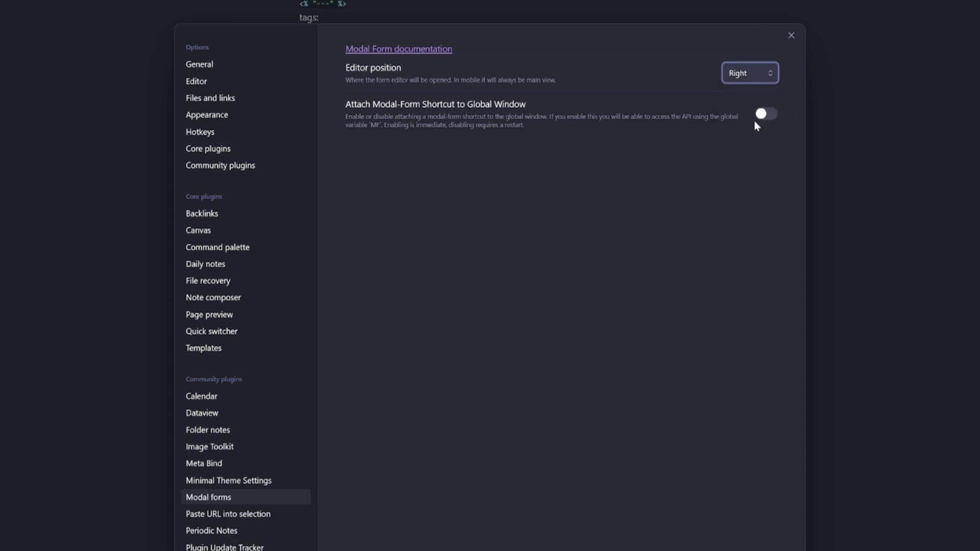
pyautogui.press('Down')
pyautogui.press('Escape')
# Step: Run the "Modal forms: Manage forms" command to open the form management view
pyautogui.hotkey('ctrl', 'p')
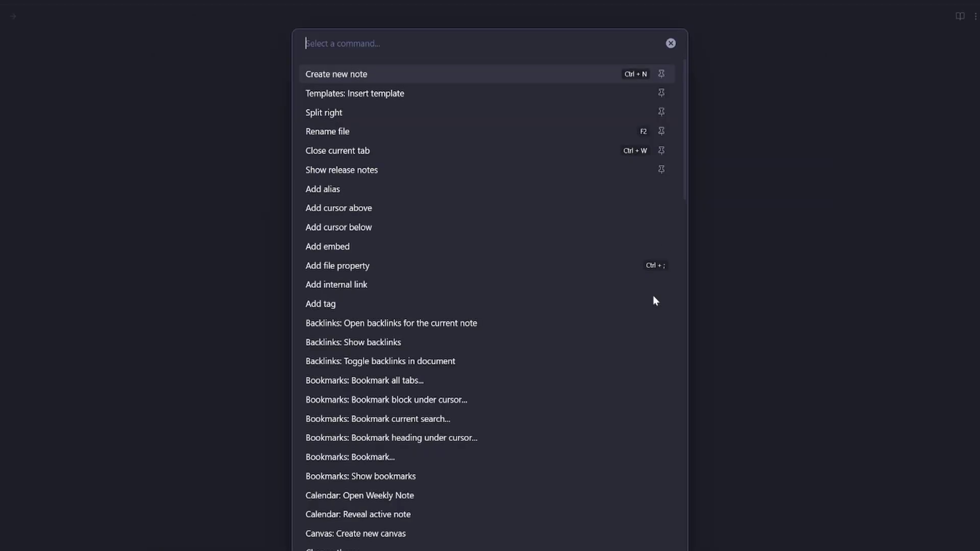
pyautogui.write('modal')
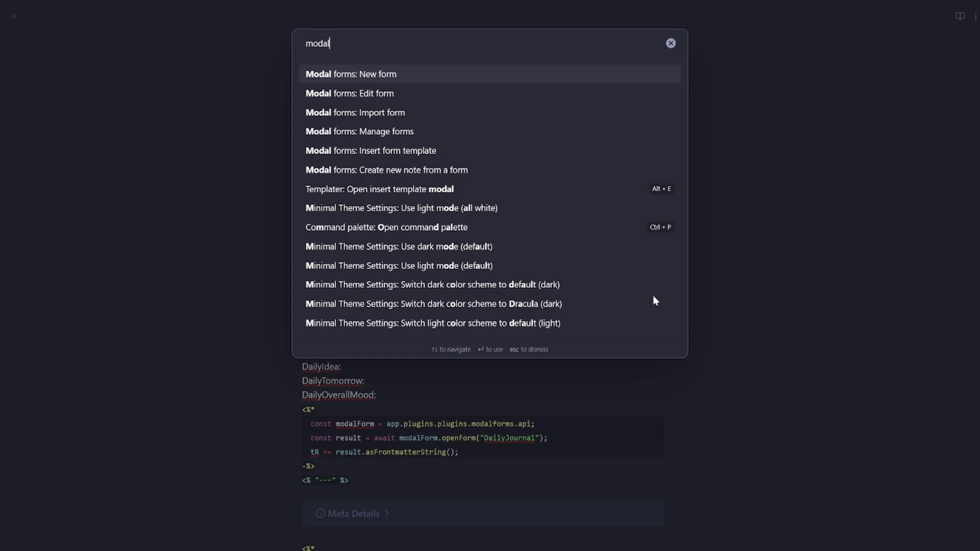
pyautogui.click(388, 131)
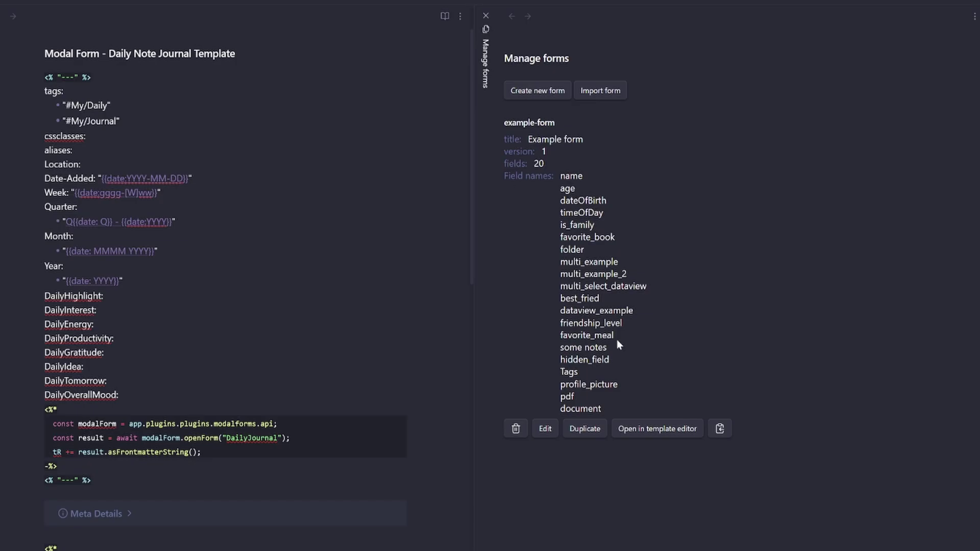
# Step: Open the form import dialog and copy the entire contents of Import-Daily-Modal-Form-JSONData.txt from the Modal-Daily-Note-Template download folder
pyautogui.click(611, 93)
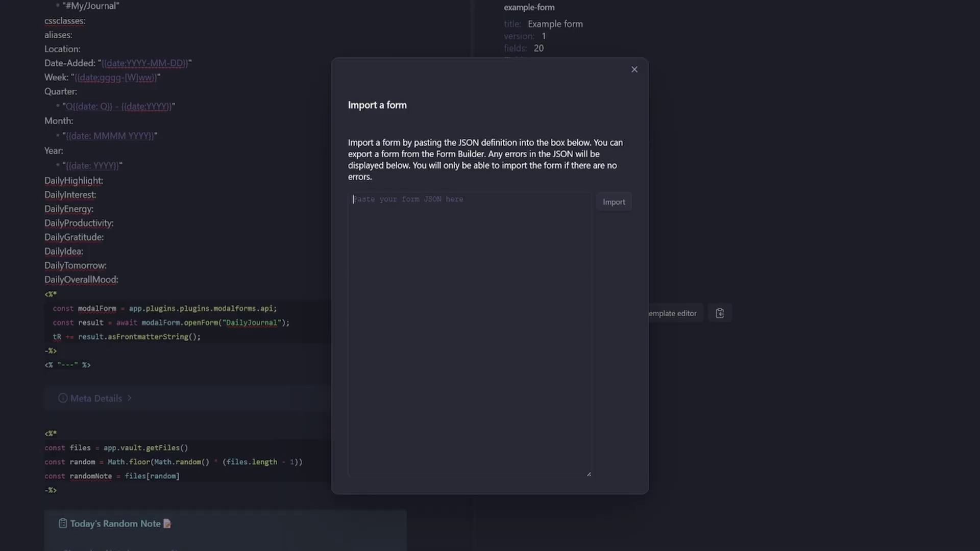
pyautogui.hotkey('alt', 'Tab')
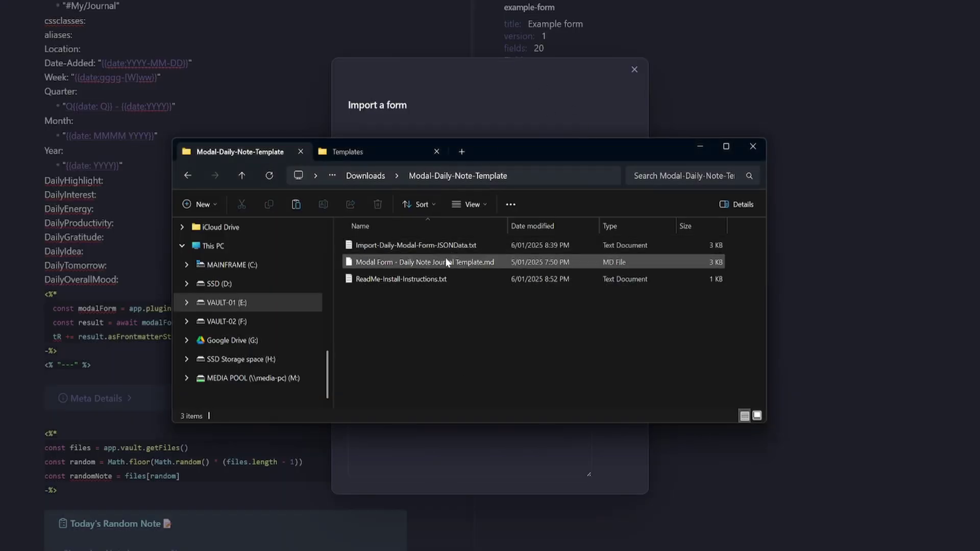
pyautogui.click(422, 246)
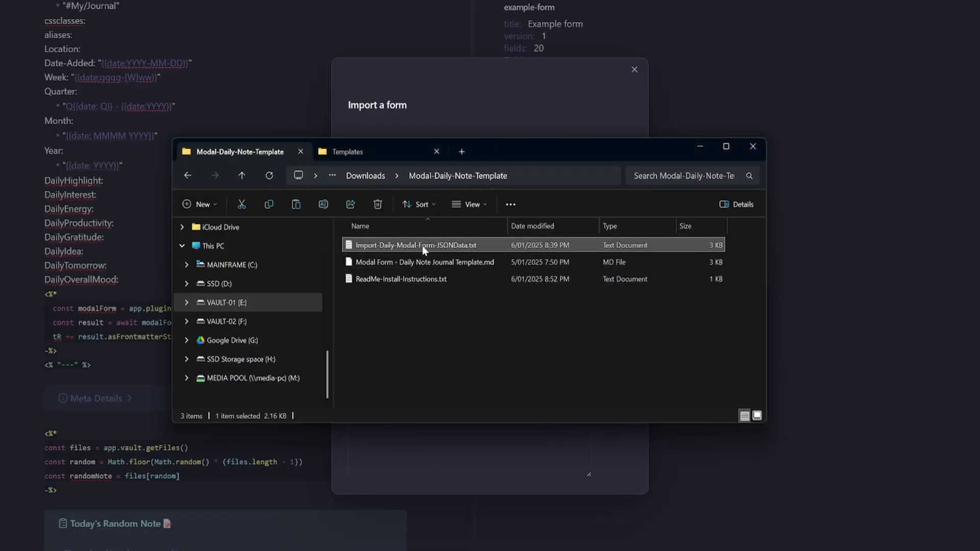
pyautogui.doubleClick(492, 244)
pyautogui.hotkey('ctrl', 'a')
pyautogui.click(456, 299)
pyautogui.hotkey('ctrl', 'a')
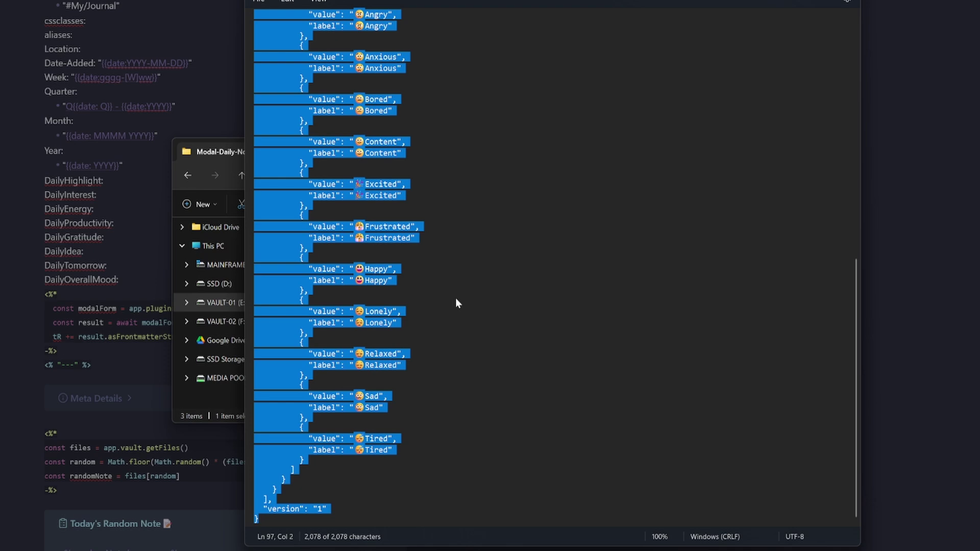
pyautogui.hotkey('ctrl', 'c')
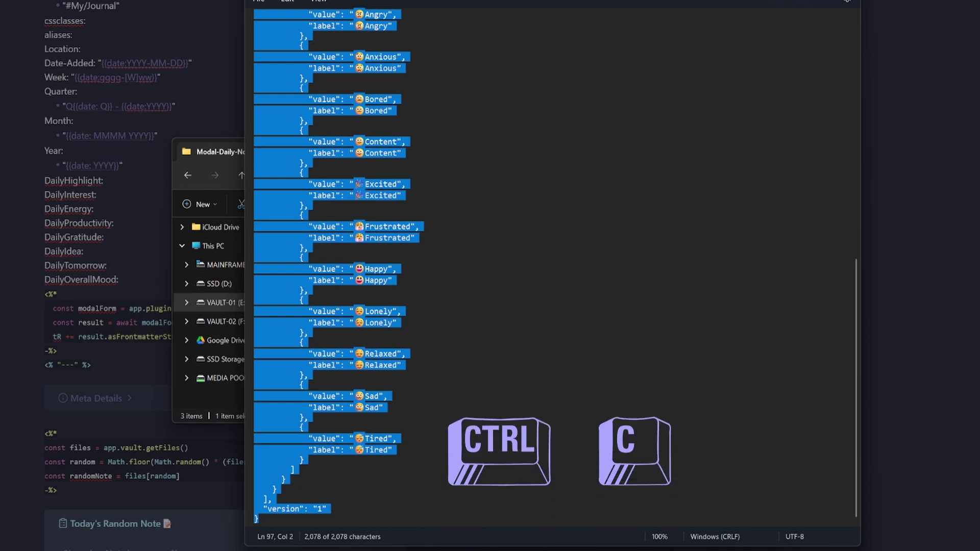
# Step: Close the text file and folder windows, import the copied JSON as a form, and save the DailyJournal form
pyautogui.hotkey('alt', 'F4')
pyautogui.hotkey('alt', 'F4')
pyautogui.hotkey('ctrl', 'v')
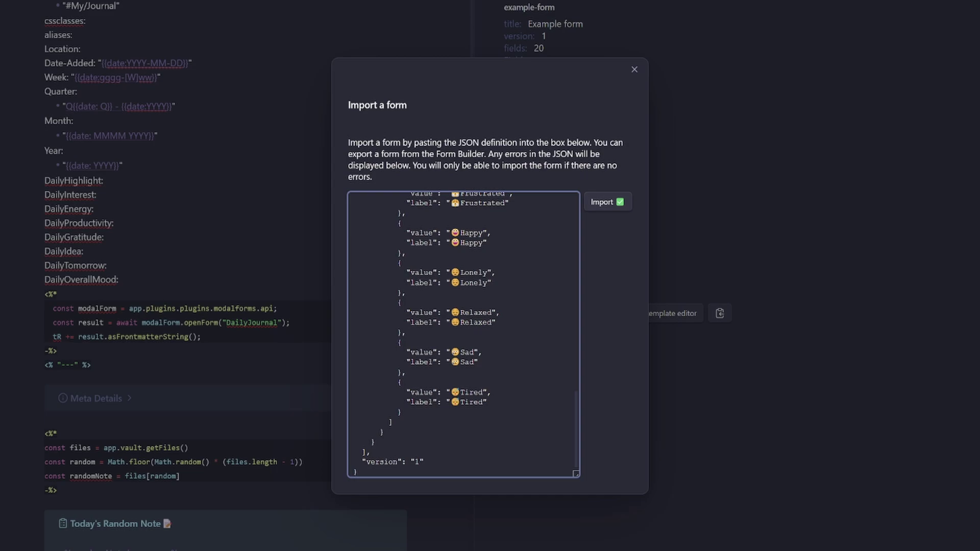
pyautogui.click(606, 204)
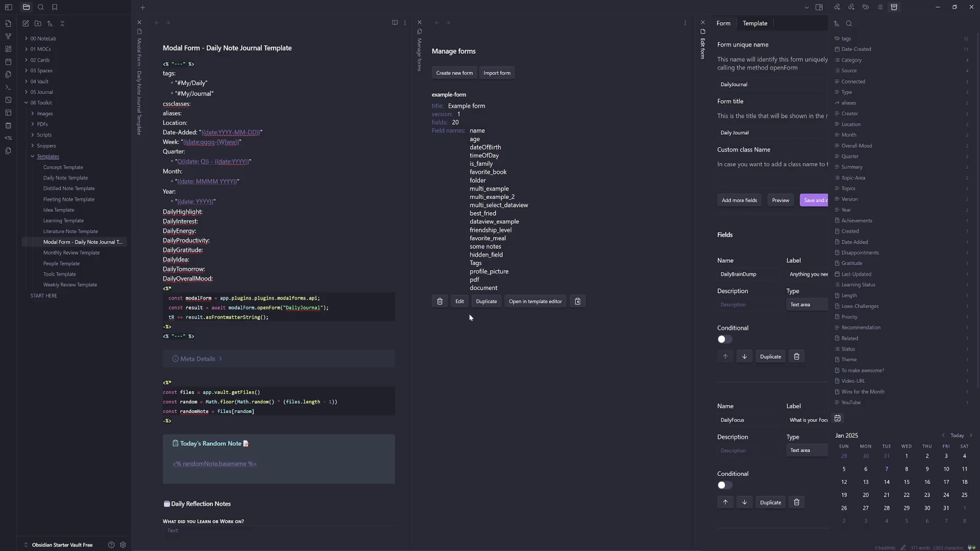
pyautogui.click(827, 199)
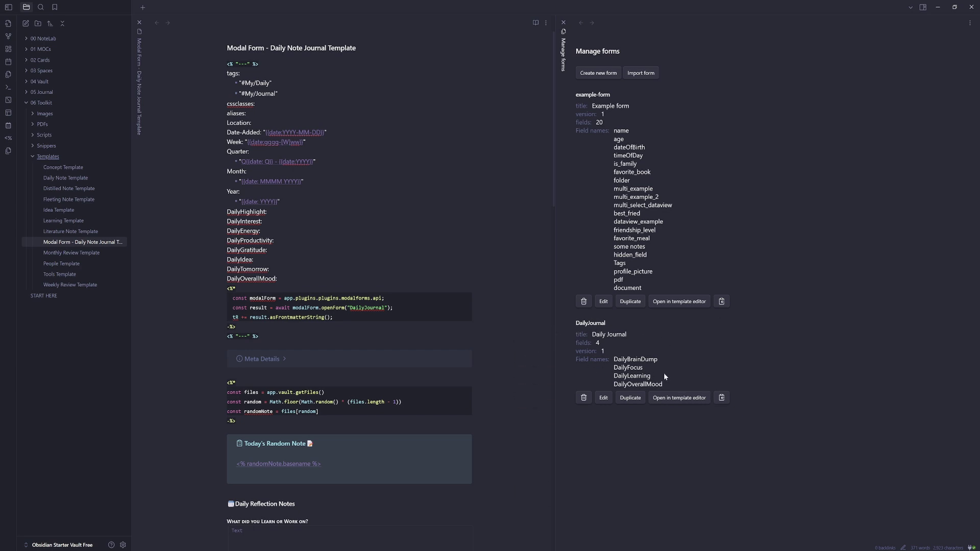
# Step: Open the DailyJournal form for editing and preview how it looks
pyautogui.click(604, 398)
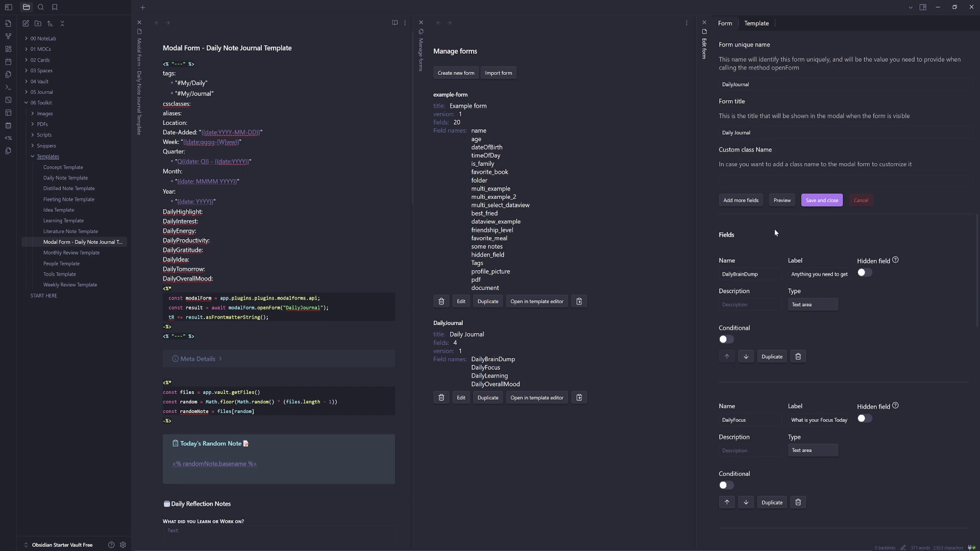
pyautogui.click(784, 202)
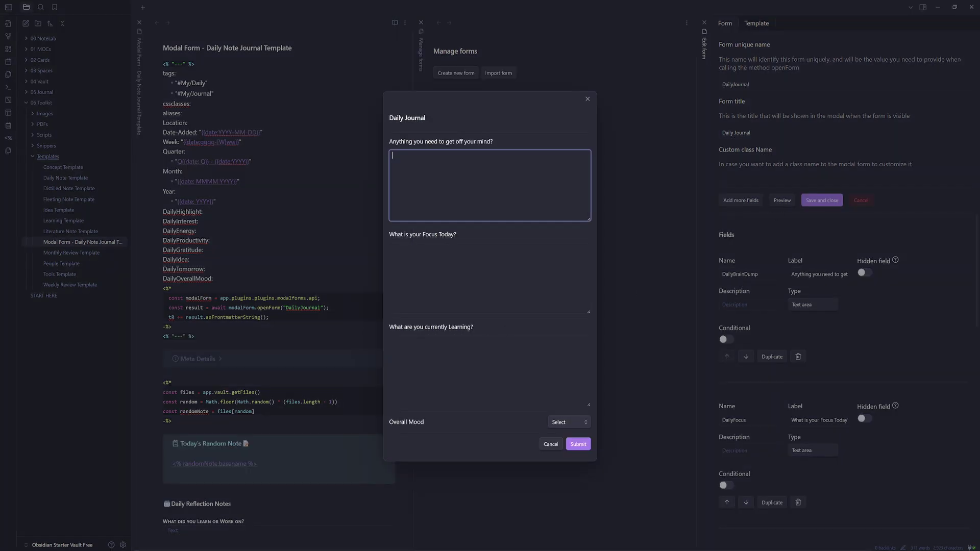
pyautogui.click(587, 99)
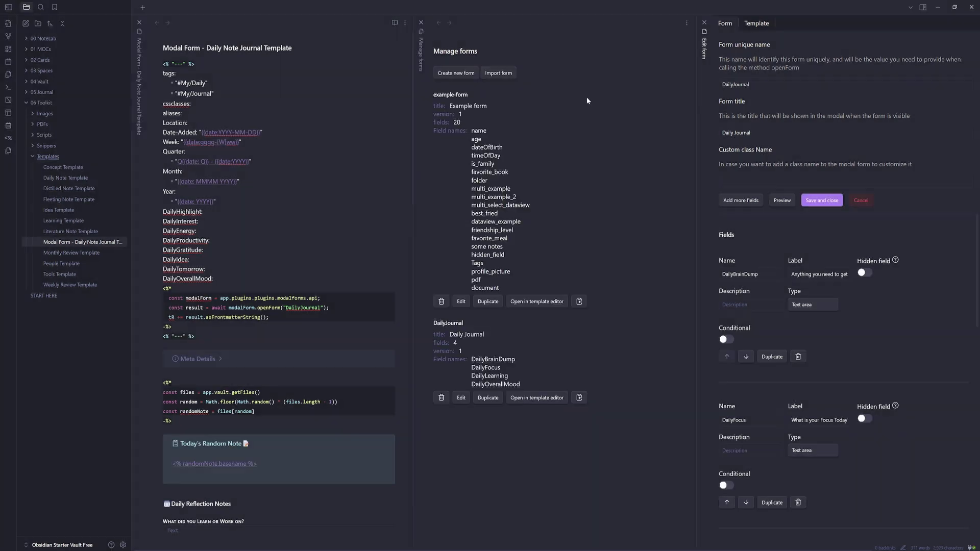
# Step: Close the form editor, the form management view and the Modal Form template note
pyautogui.click(704, 22)
pyautogui.click(562, 23)
pyautogui.click(139, 23)
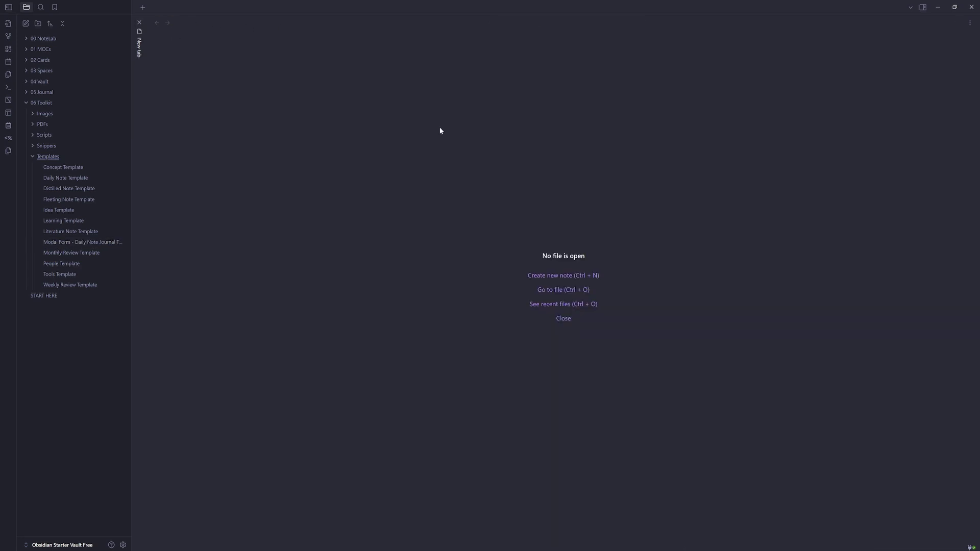
# Step: Show the calendar sidebar and create the daily note for 7 January 2025
pyautogui.click(923, 7)
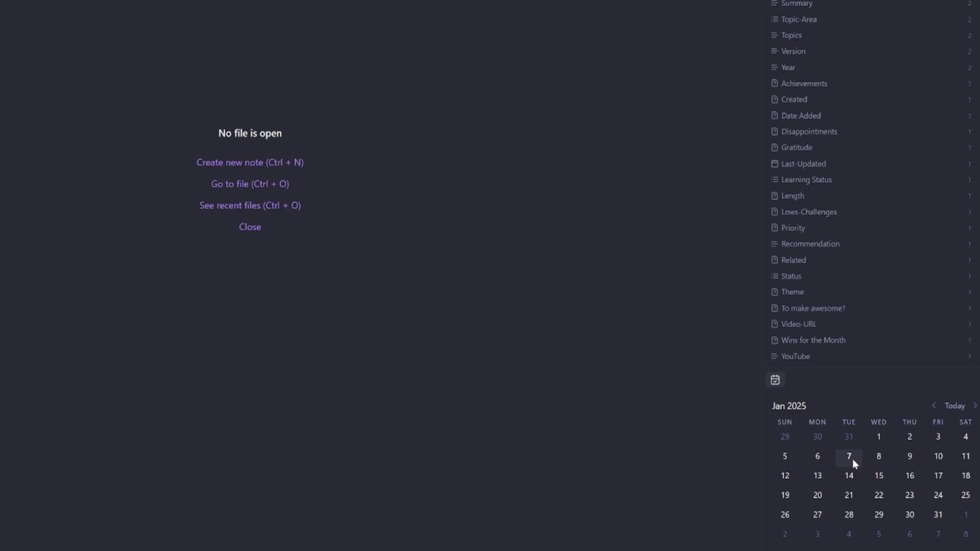
pyautogui.click(852, 458)
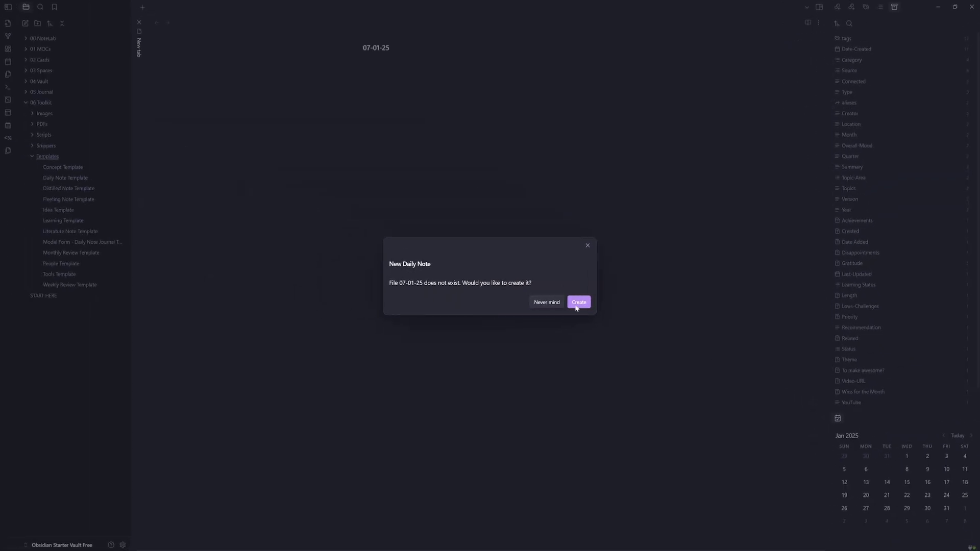
pyautogui.click(579, 303)
# Step: Fill the three text questions of the Daily Journal form with "Test", choose Excited as the overall mood, and submit it
pyautogui.write('Test')
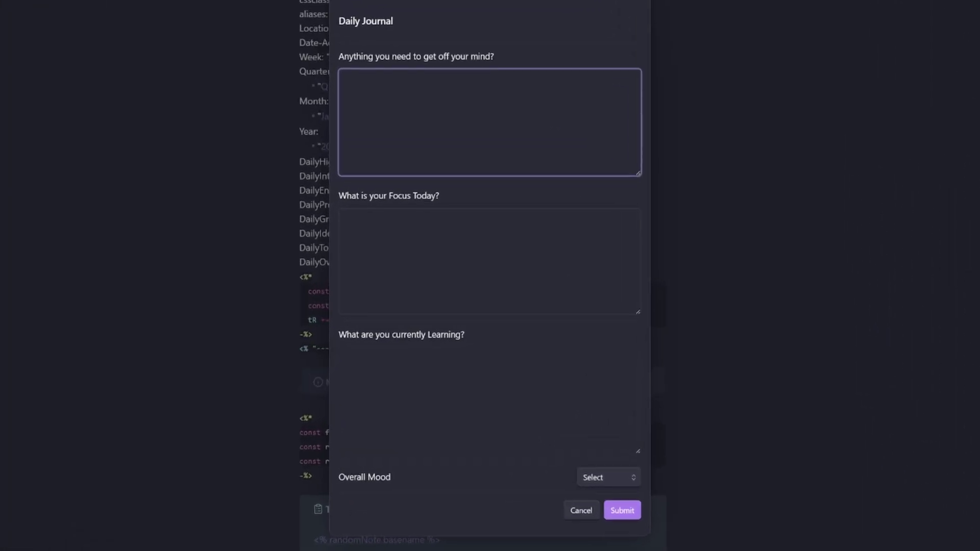
pyautogui.press('Tab')
pyautogui.write('Test')
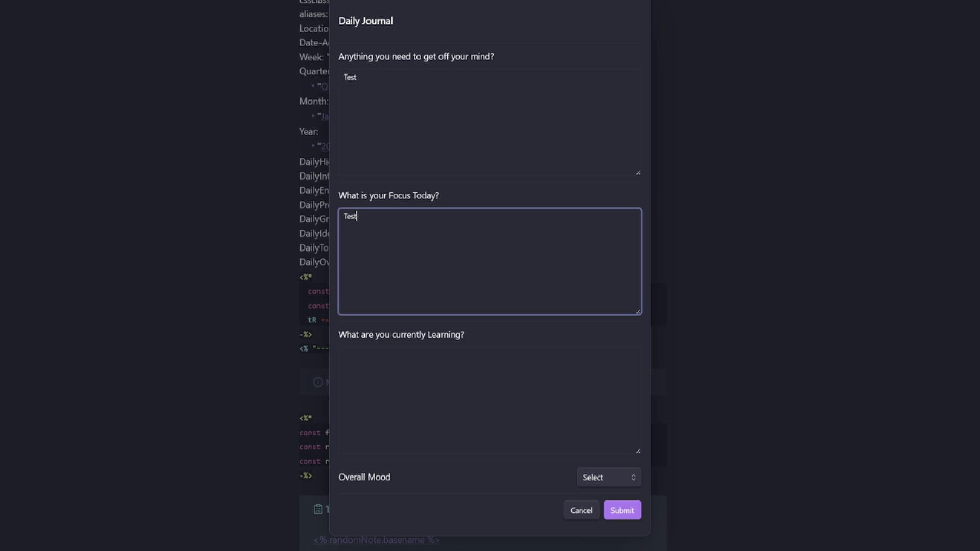
pyautogui.press('Tab')
pyautogui.write('Test')
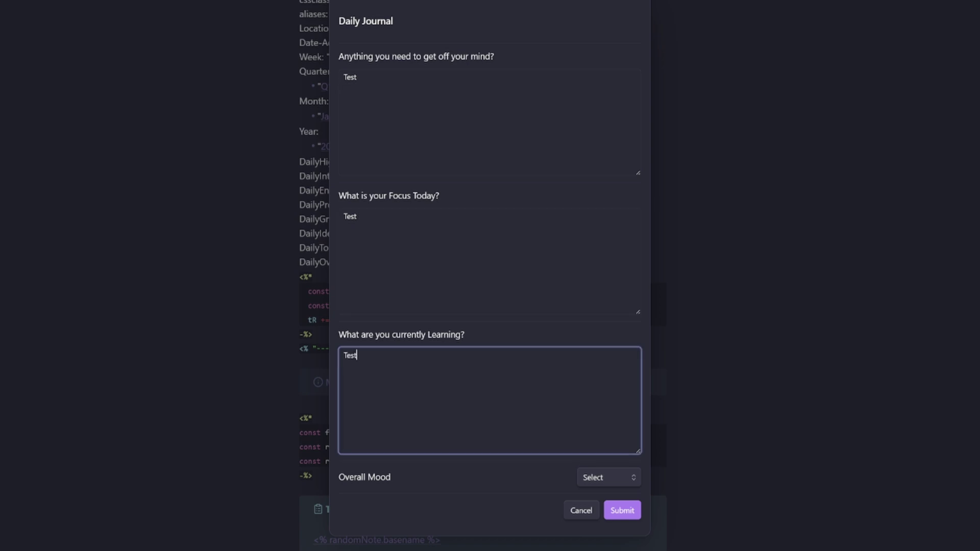
pyautogui.click(593, 476)
pyautogui.click(608, 549)
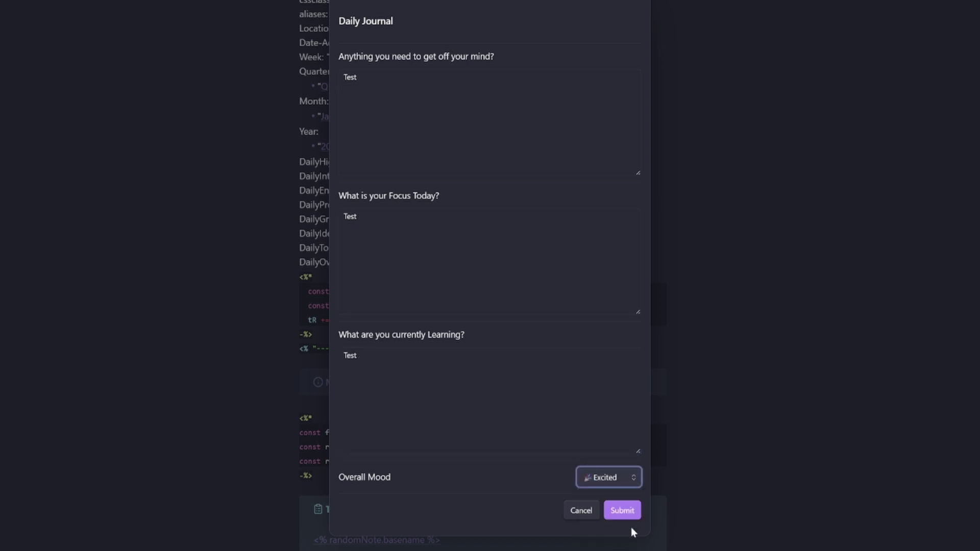
pyautogui.click(624, 512)
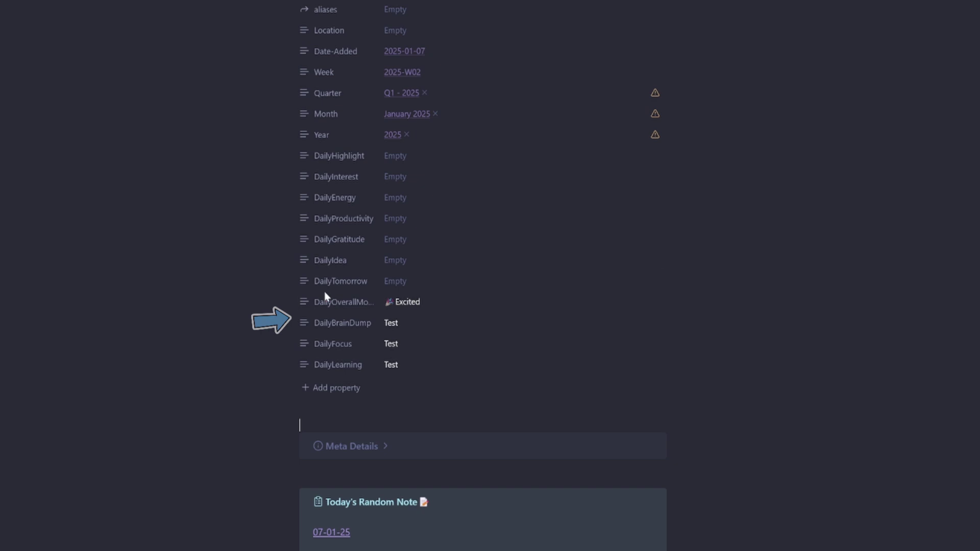
# Step: Check the submitted answers in the new note's properties and Daily Reflection Notes fields, and collapse the properties
pyautogui.scroll(-10, 325, 292)
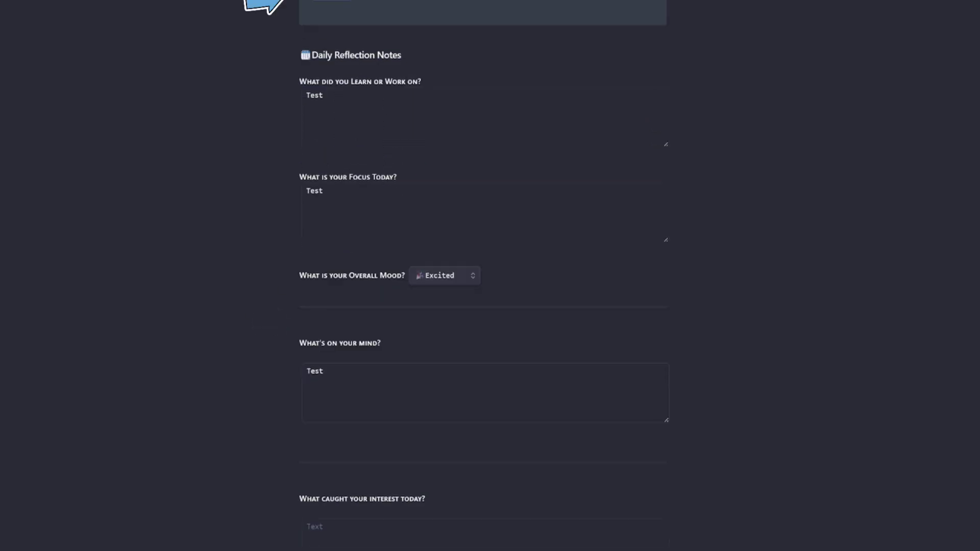
pyautogui.click(323, 95)
pyautogui.click(323, 191)
pyautogui.click(323, 371)
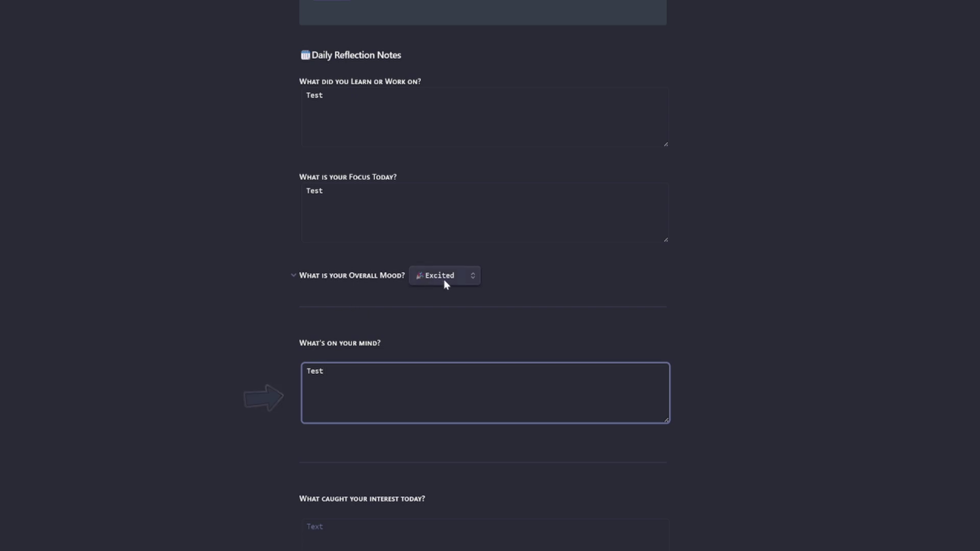
pyautogui.scroll(8, 571, 385)
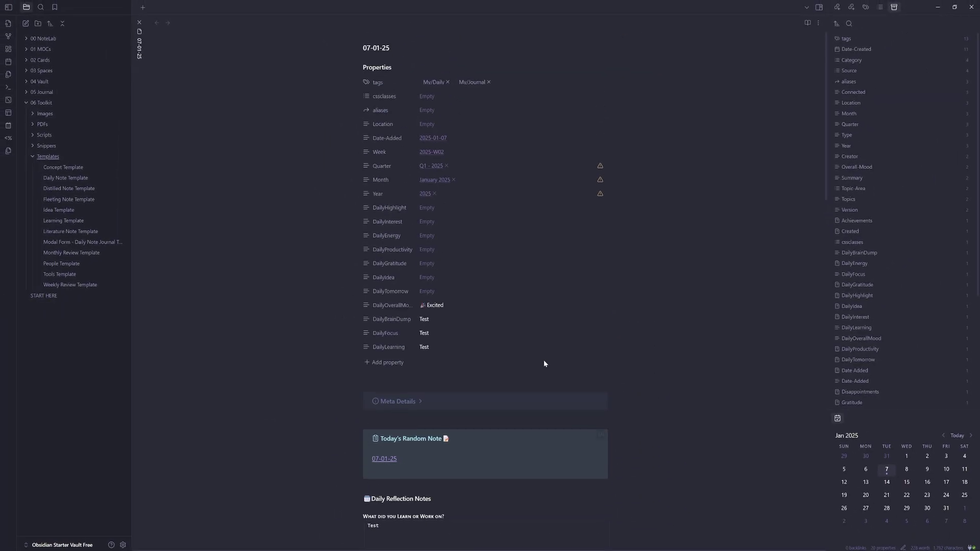
pyautogui.click(358, 67)
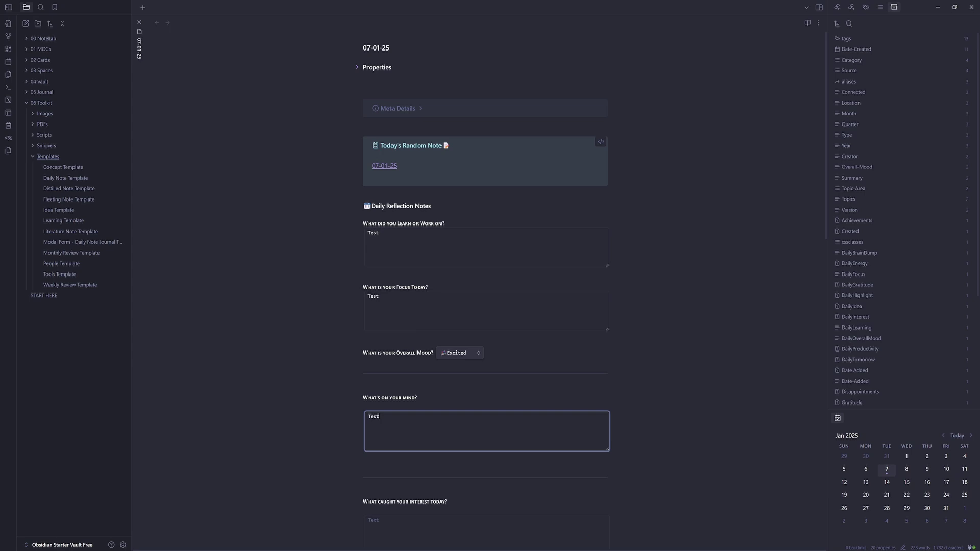
# Step: Add a Template choice named "New Daily Note" in the QuickAdd plugin settings
pyautogui.click(123, 546)
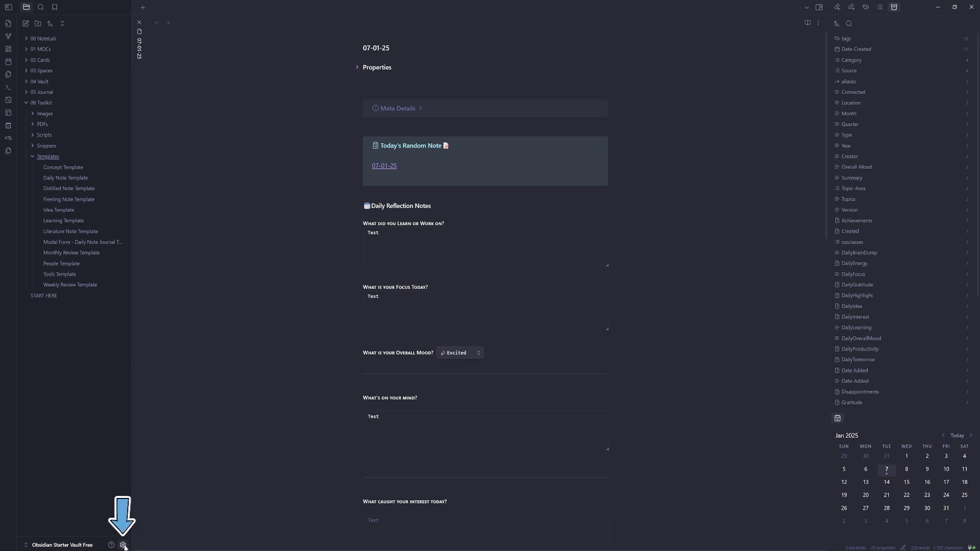
pyautogui.click(327, 439)
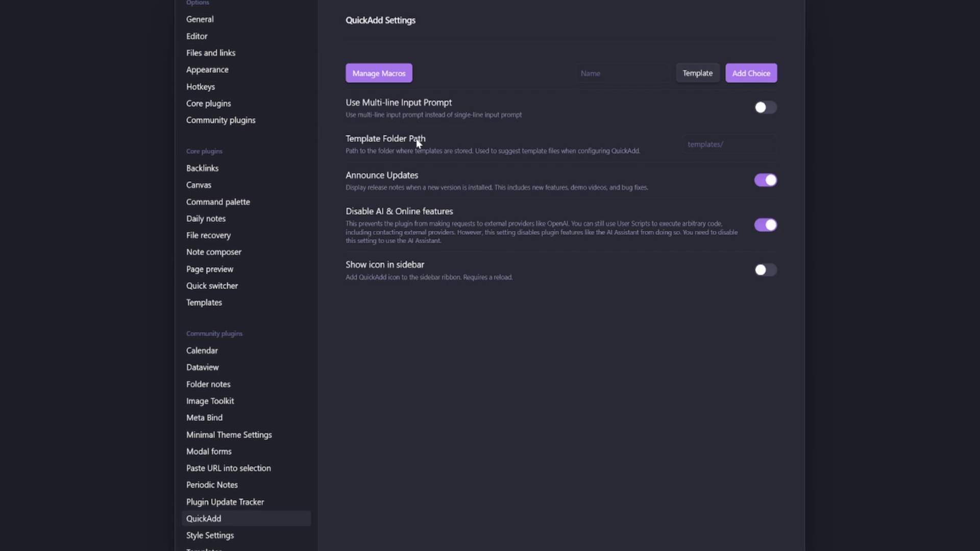
pyautogui.click(622, 73)
pyautogui.write('New Daily Note')
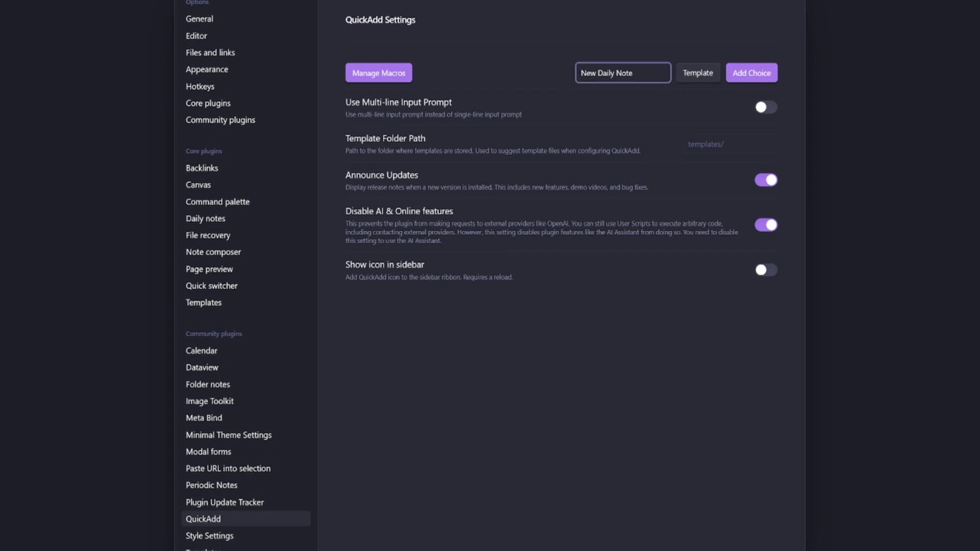
pyautogui.click(735, 77)
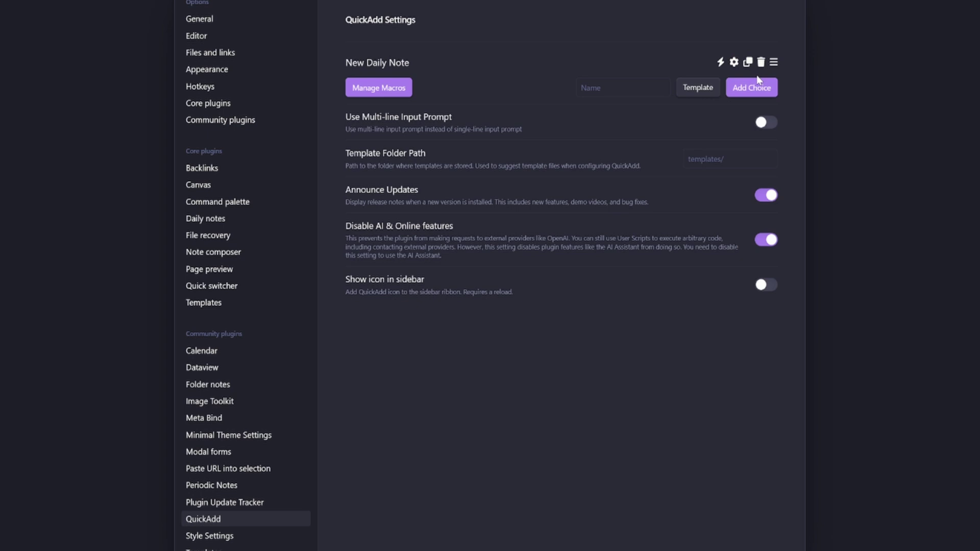
# Step: Set the New Daily Note choice's template path to 06 Toolkit/Templates/Modal Form - Daily Note Journal Template.md
pyautogui.click(734, 63)
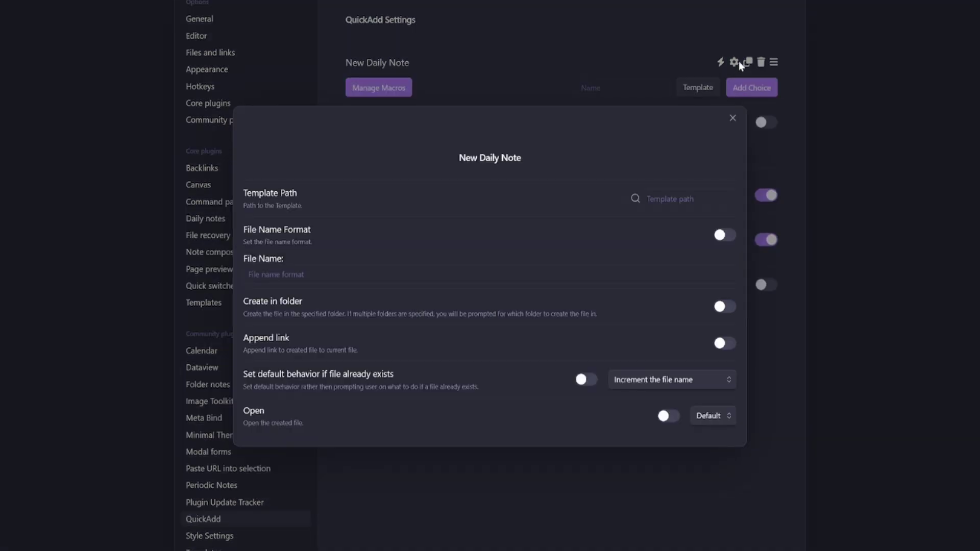
pyautogui.click(674, 198)
pyautogui.write('modal')
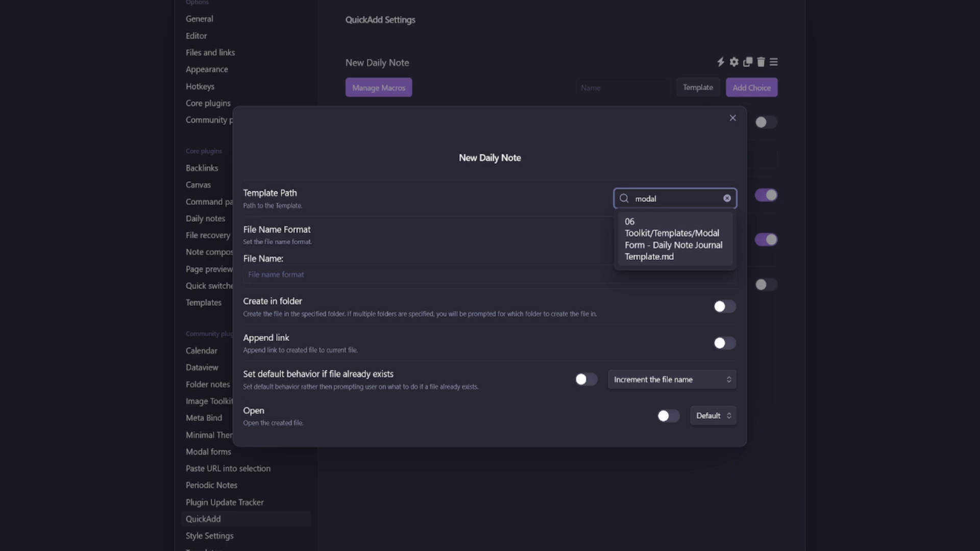
pyautogui.click(689, 251)
# Step: Enable the file name format for the New Daily Note choice and set it to {{date:DD-MM-YY}}
pyautogui.click(725, 235)
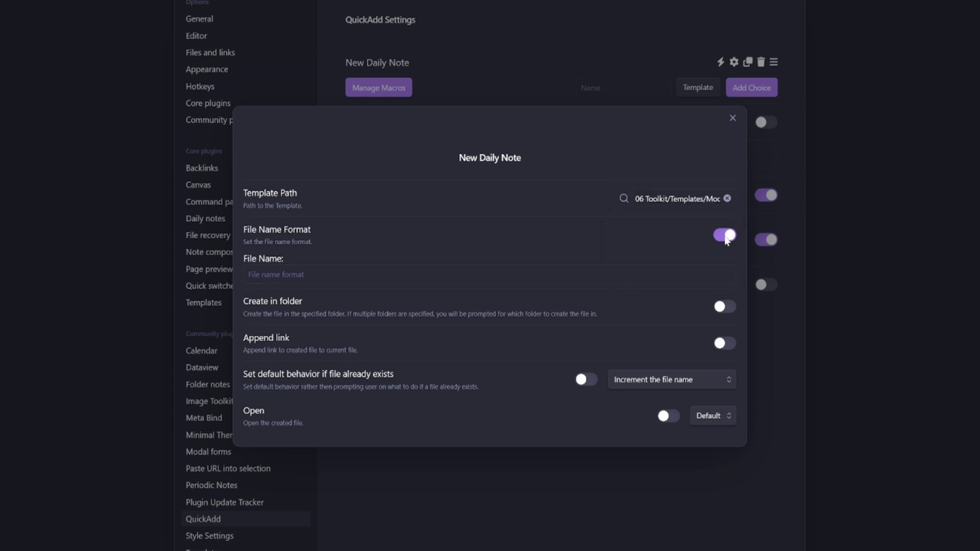
pyautogui.click(360, 274)
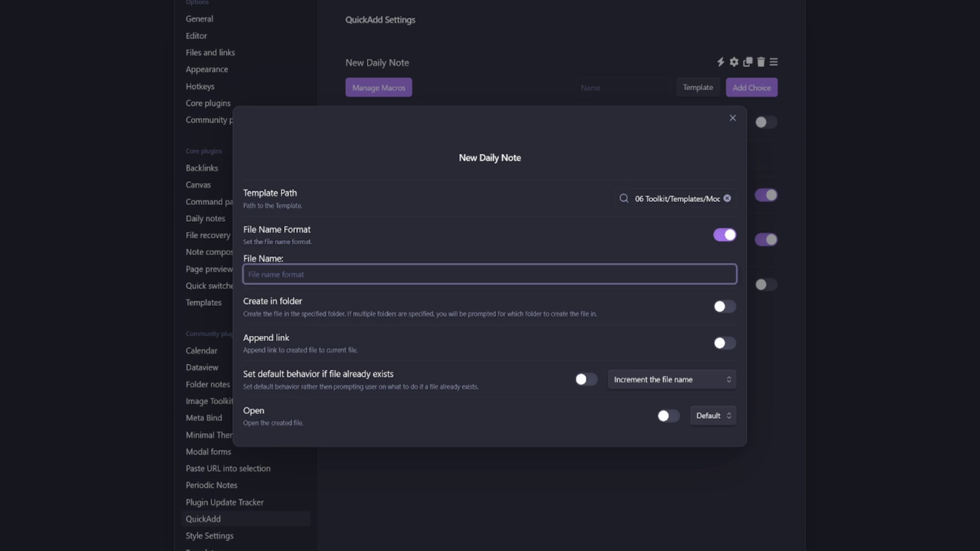
pyautogui.write('{{')
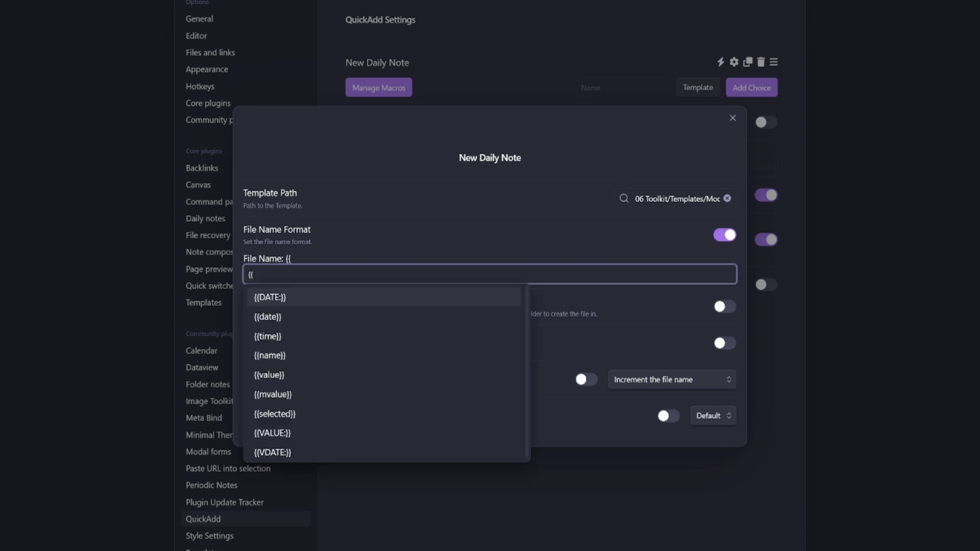
pyautogui.click(286, 315)
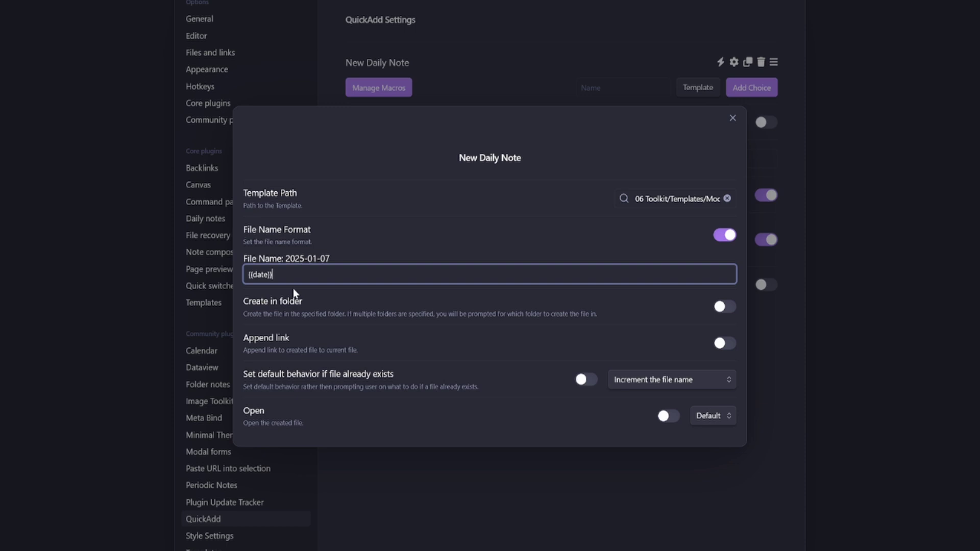
pyautogui.write(':DD-MM-YY')
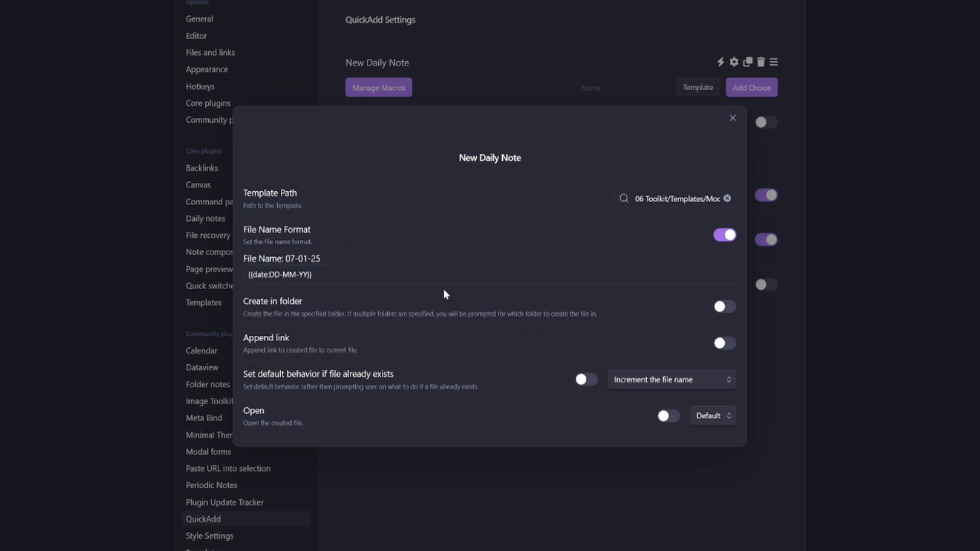
# Step: Set the New Daily Note choice to create its file in 05 Journal/Daily Journals and to open the created file
pyautogui.click(725, 306)
pyautogui.click(663, 300)
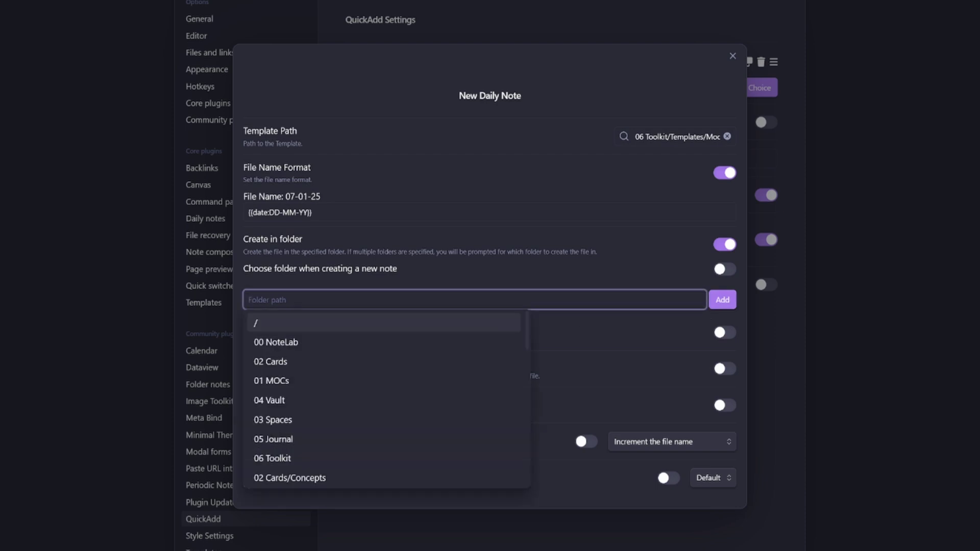
pyautogui.write('05 Journ')
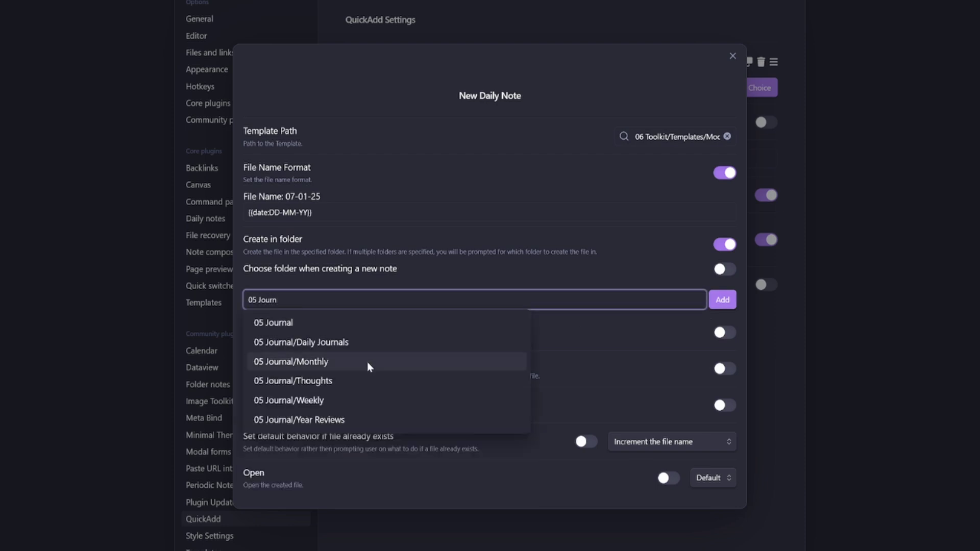
pyautogui.click(351, 343)
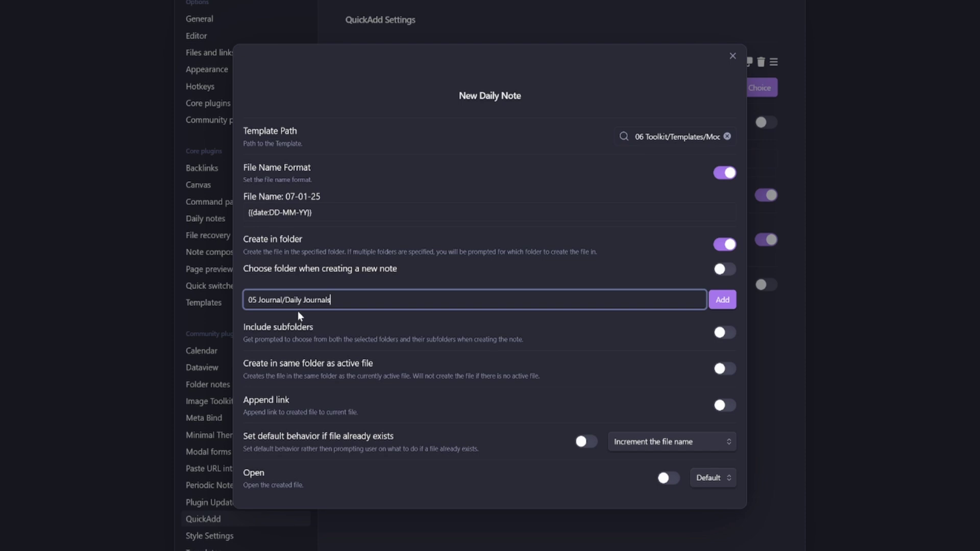
pyautogui.press('Return')
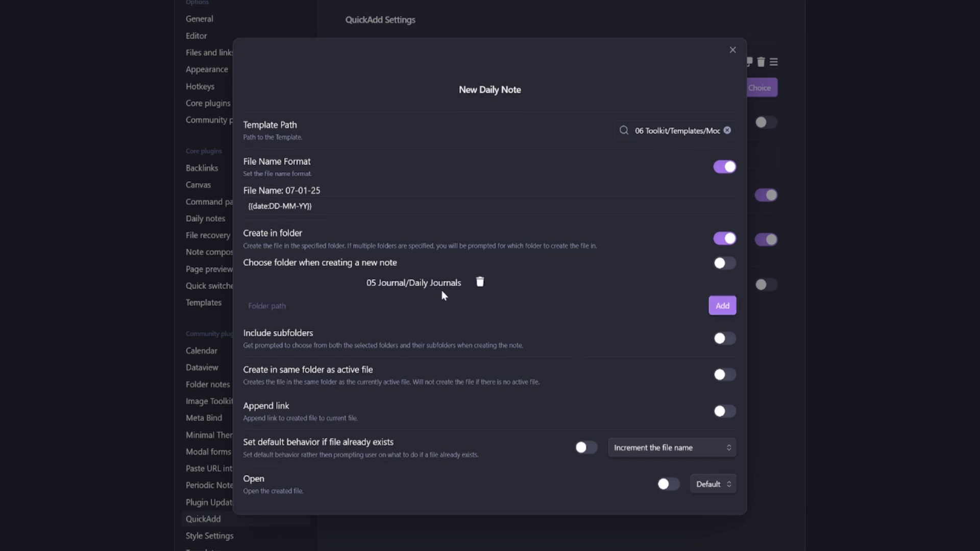
pyautogui.click(667, 488)
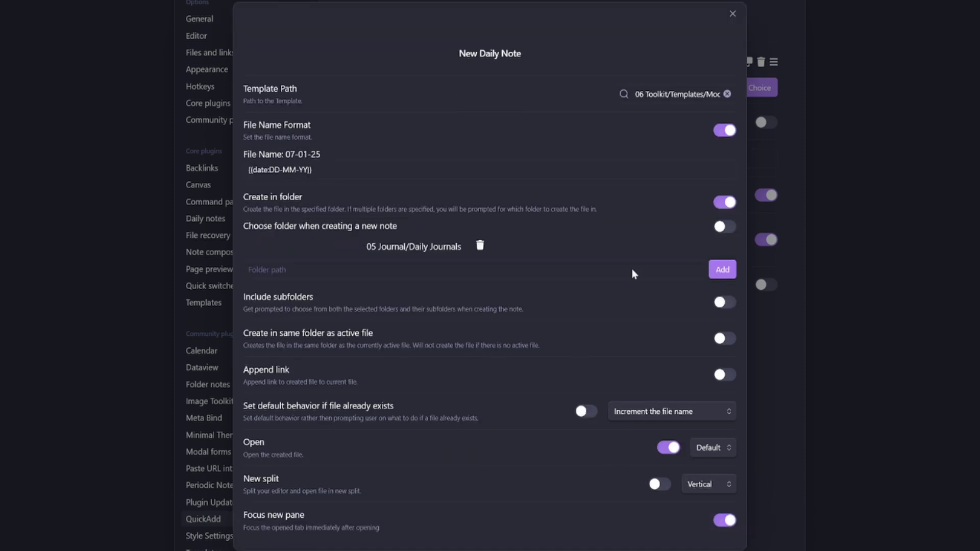
pyautogui.press('Escape')
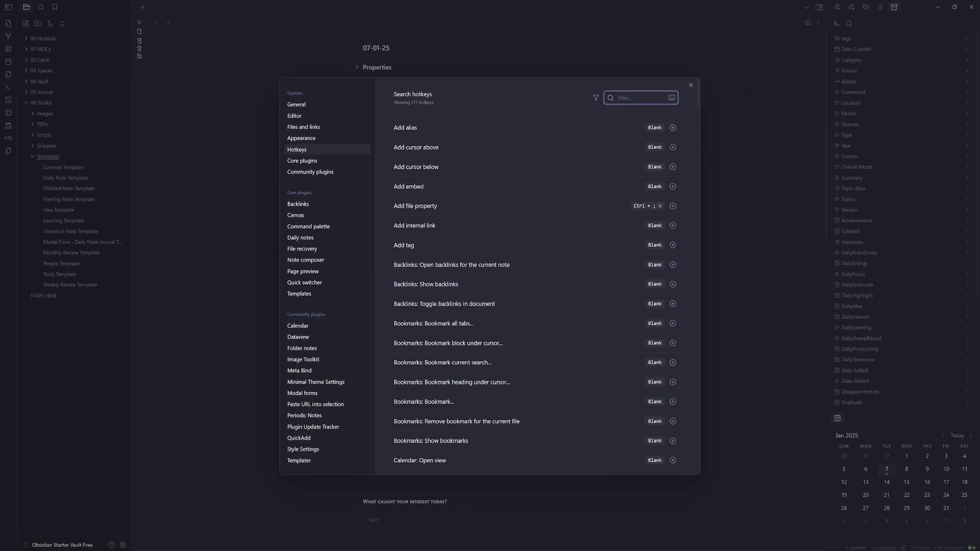
# Step: Filter the hotkeys by "quick" and check the shortcut assigned to QuickAdd: Run QuickAdd
pyautogui.write('quick')
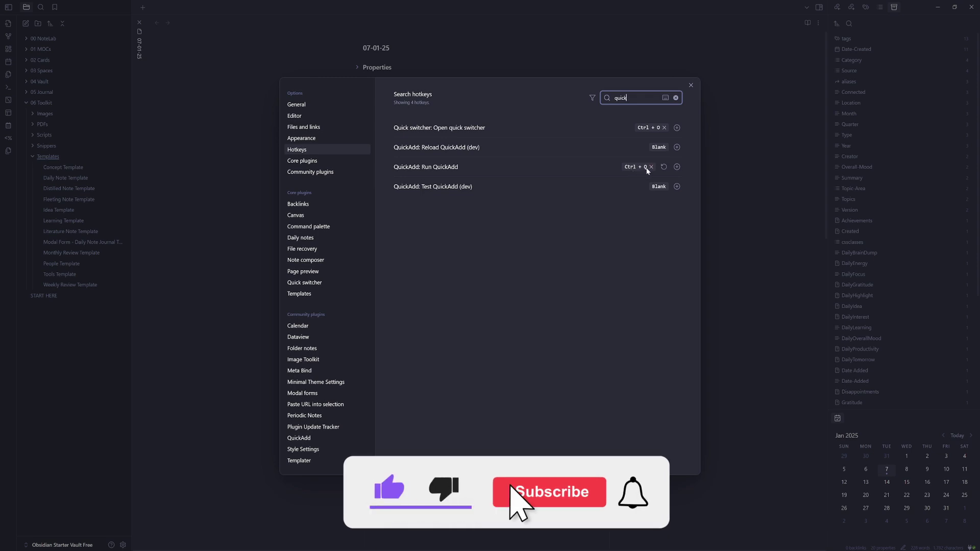
pyautogui.press('Escape')
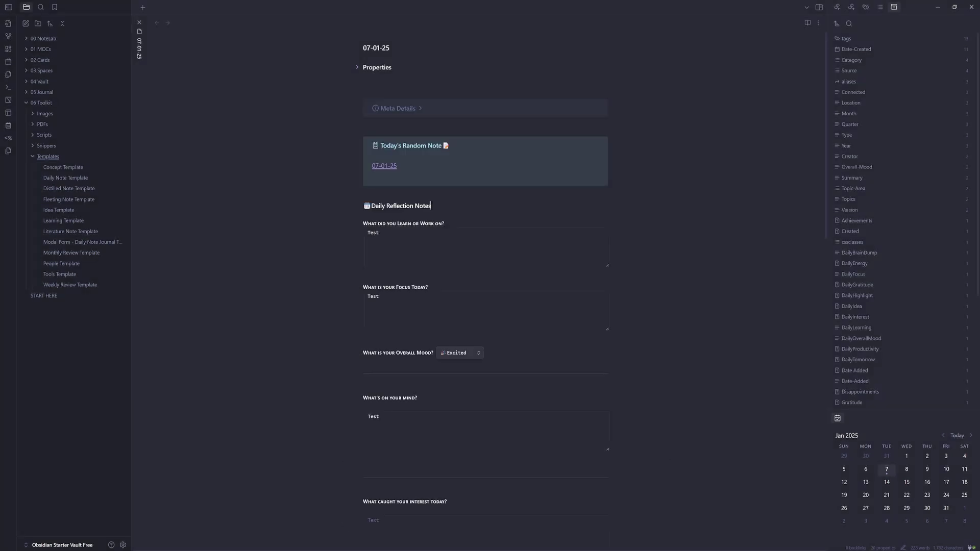
# Step: Close the open 07-01-25 note and run the New Daily Note choice through QuickAdd
pyautogui.click(140, 22)
pyautogui.hotkey('ctrl', 'q')
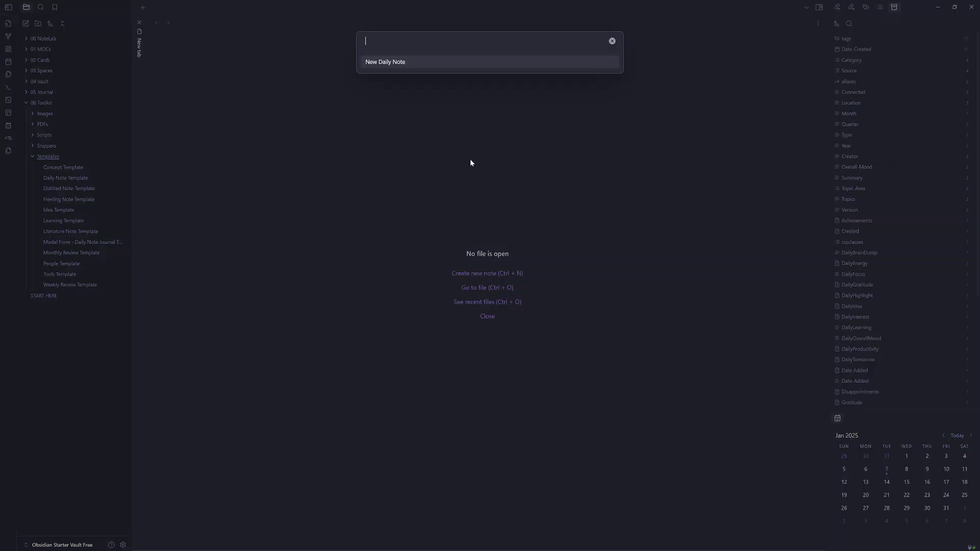
pyautogui.click(394, 65)
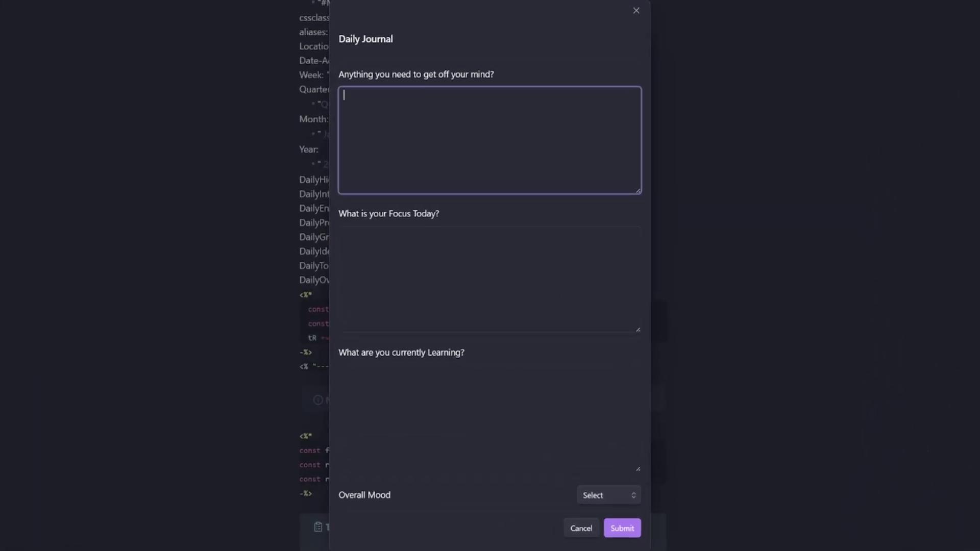
# Step: Enter Test2 in all three Daily Journal text fields, choose Excited as the overall mood, submit the form, and review the new note
pyautogui.write('Test2')
pyautogui.press('Tab')
pyautogui.write('Test2')
pyautogui.press('Tab')
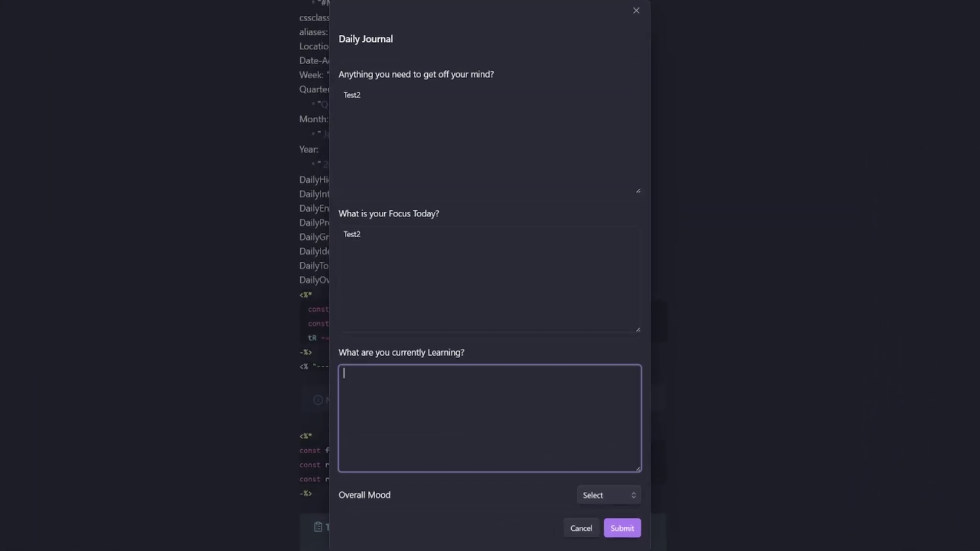
pyautogui.write('Twe')
pyautogui.press('BackSpace')
pyautogui.press('BackSpace')
pyautogui.write('es')
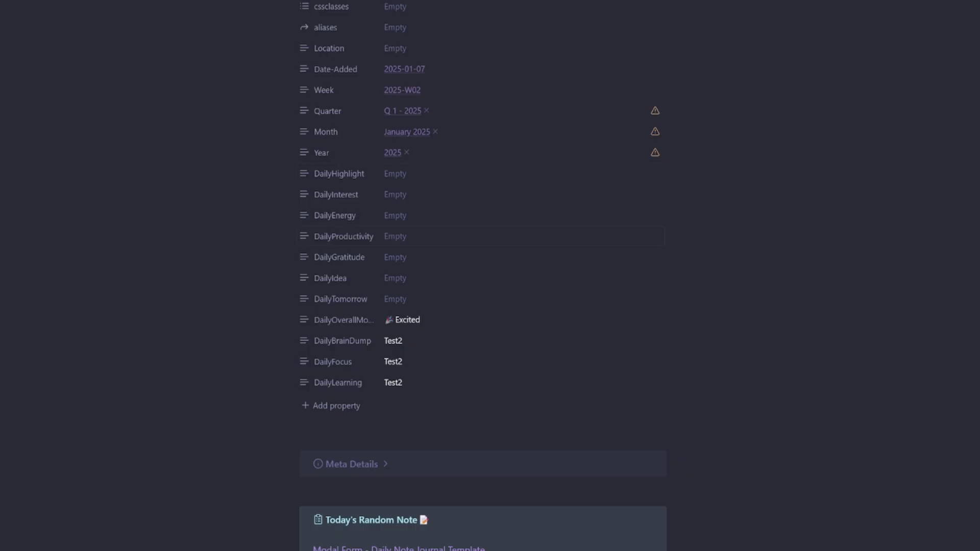
pyautogui.scroll(-10, 483, 275)
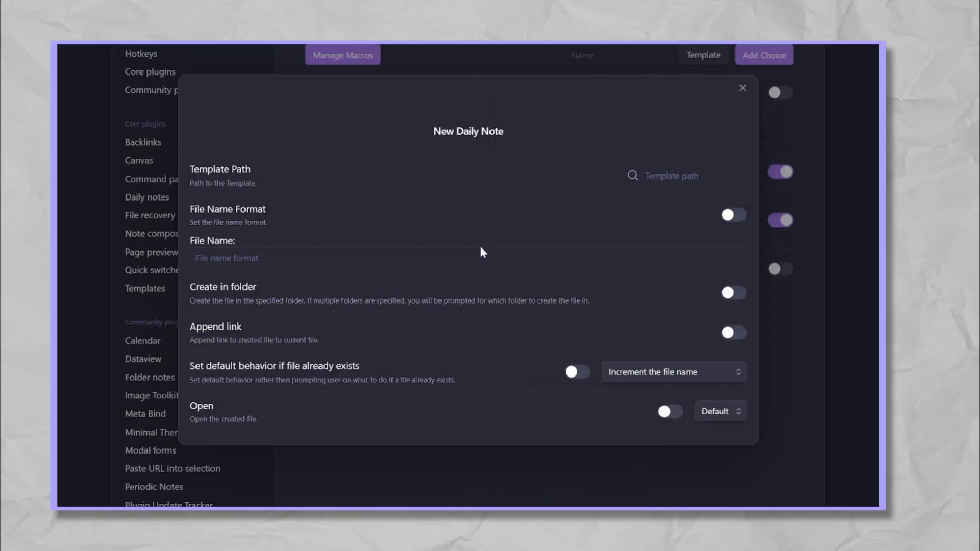
pyautogui.click(695, 176)
pyautogui.write('modal')
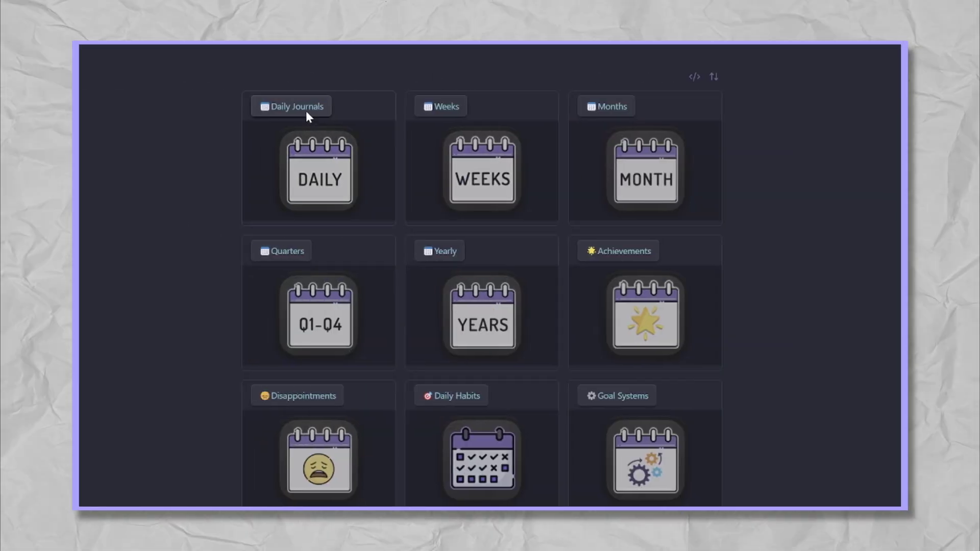
# Step: Open the Daily Journals page from the calendar card dashboard
pyautogui.click(294, 107)
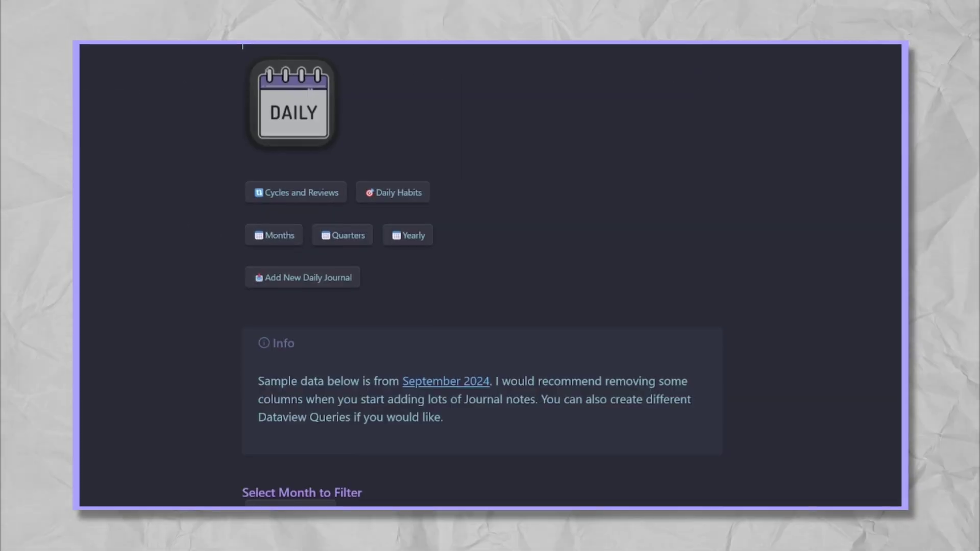